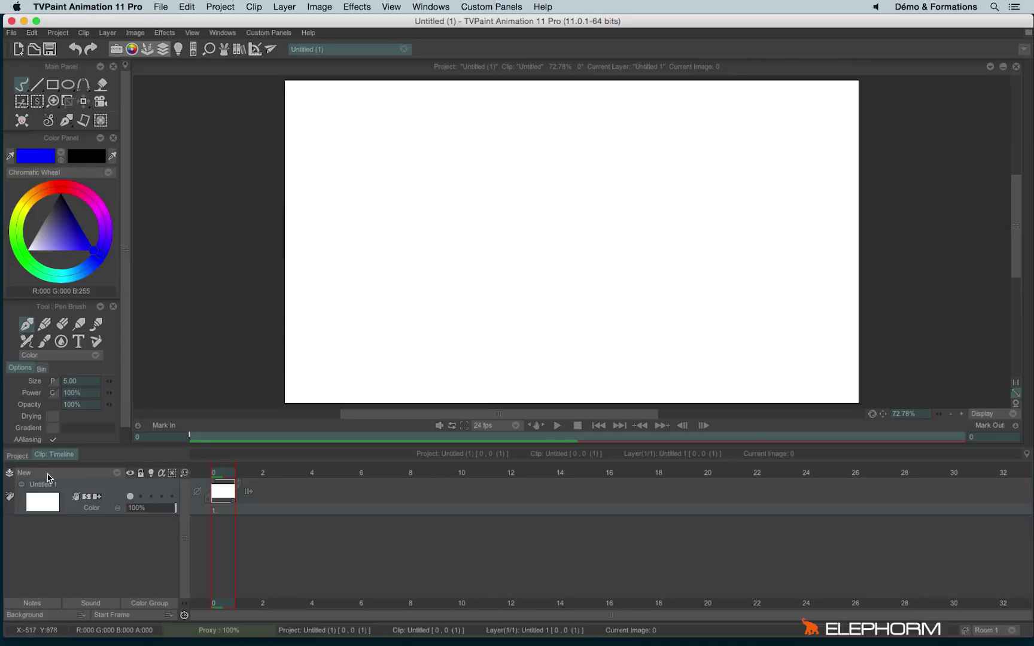
- Add four animation layers, Anim_0 to Anim_3, and enlarge the timeline to show every layer
left_click(49, 476)
left_click(65, 473)
left_click(62, 474)
left_click(65, 472)
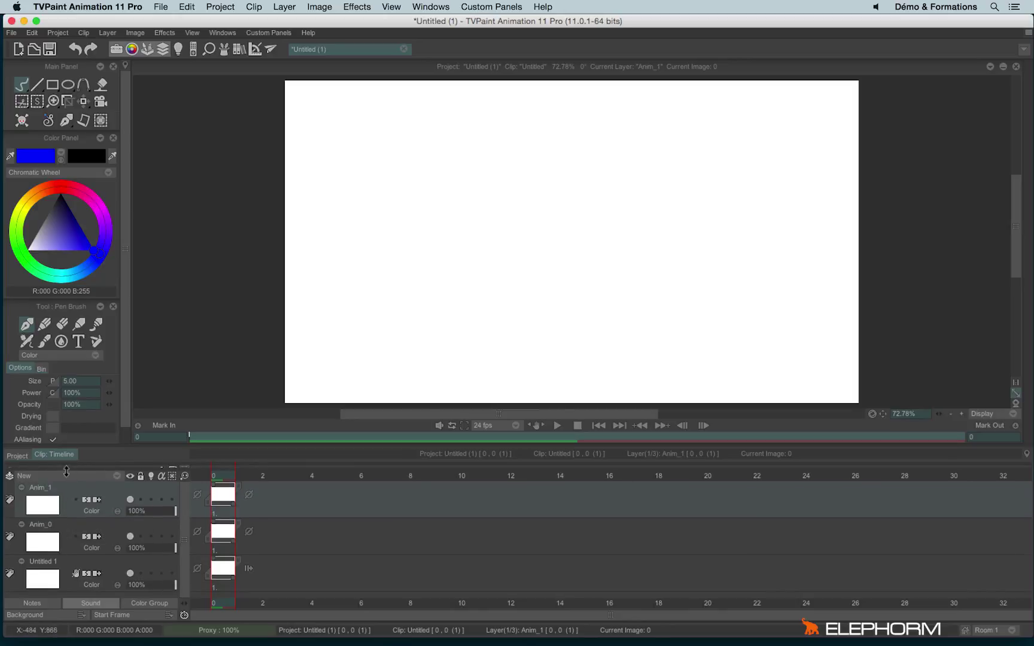
left_click_drag(66, 473, 67, 470)
left_click(69, 473)
left_click(84, 477)
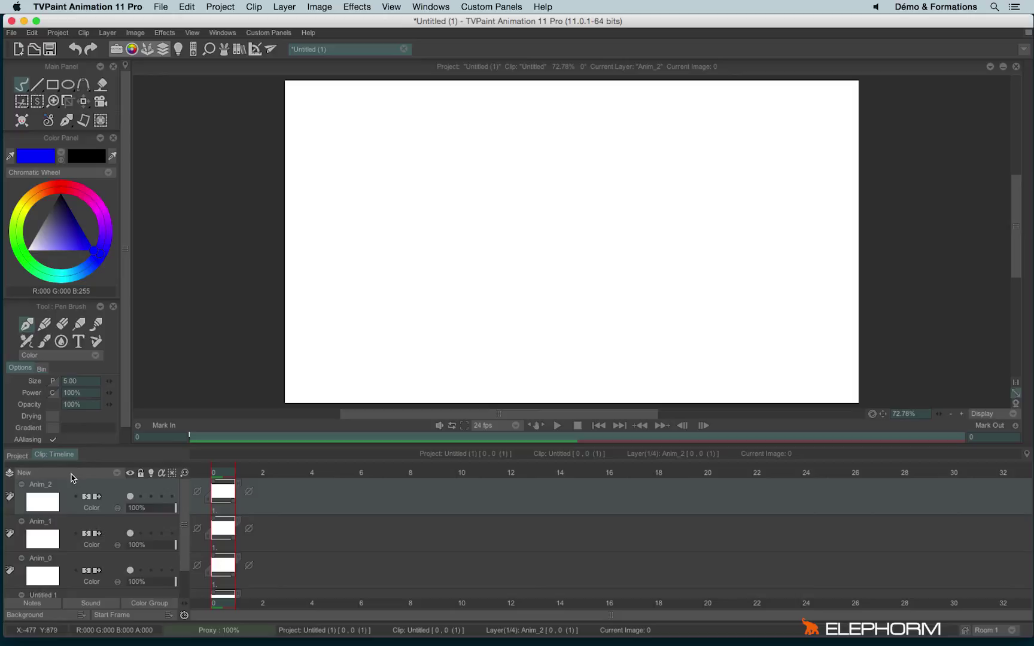
left_click(69, 473)
left_click(84, 475)
left_click_drag(132, 448, 134, 208)
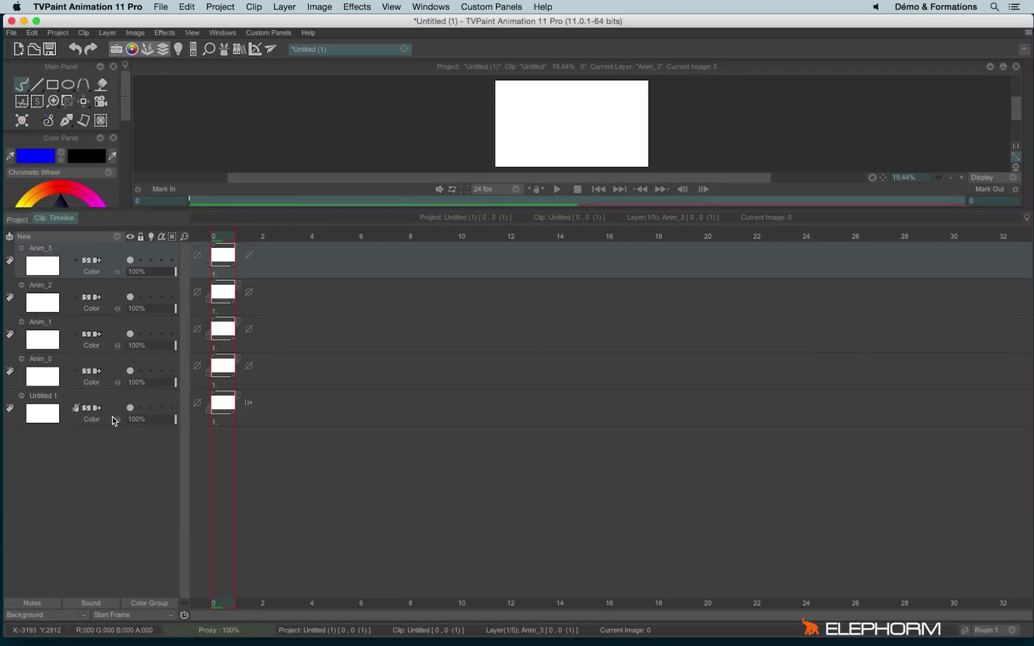
- Add a fifth animation layer, Anim_4, at the top of the layer stack
left_click(96, 238)
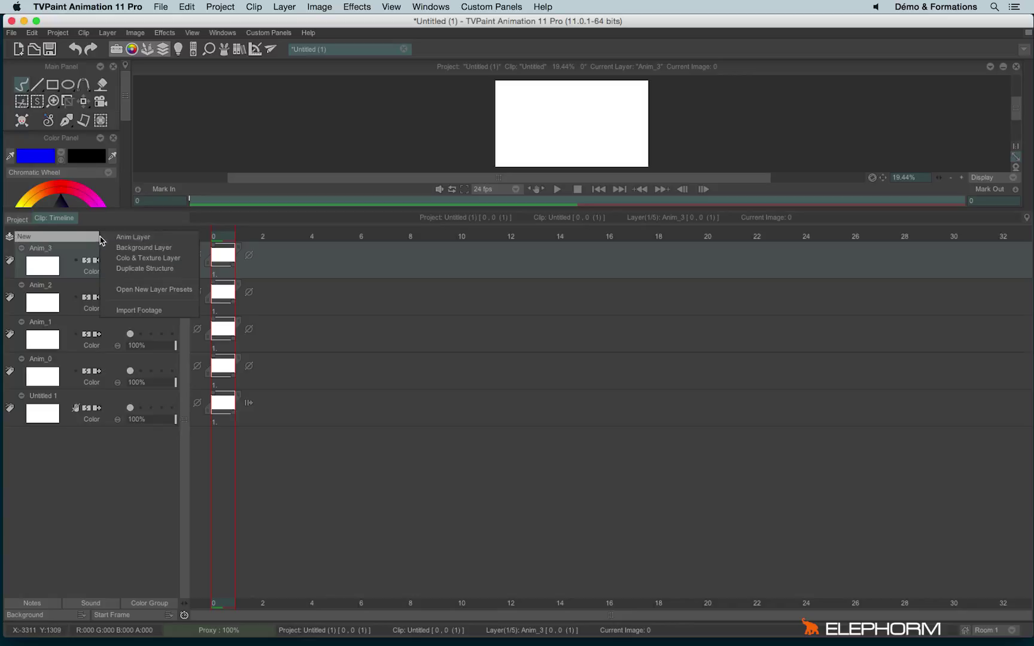
left_click(118, 239)
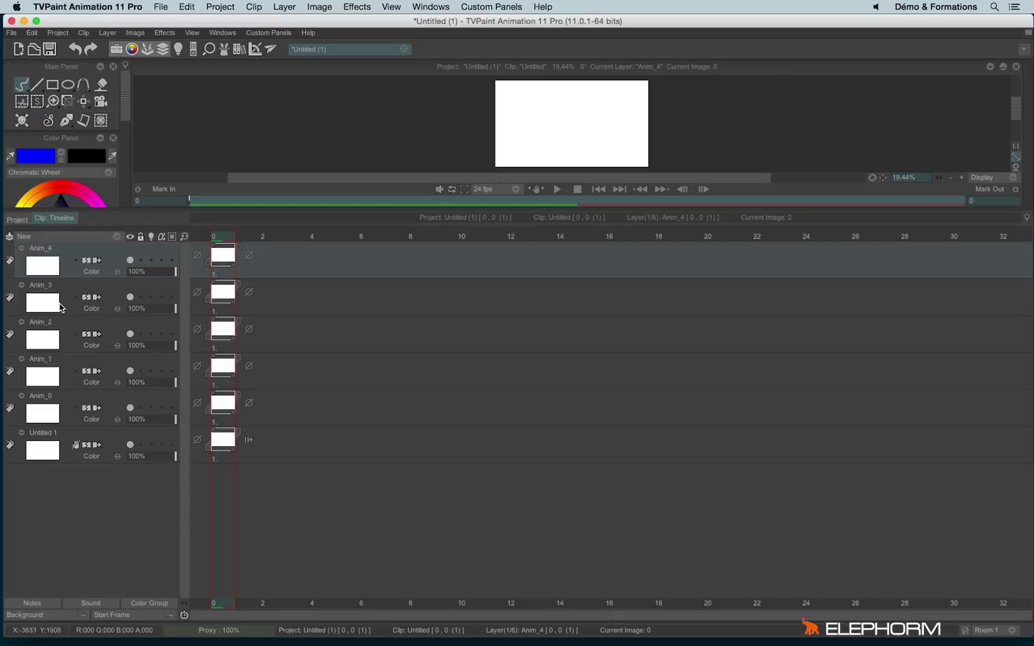
- Colour-tag Anim_4 Rouge, Anim_3 Vert clair and Anim_2 Bleu clair
left_click(10, 261)
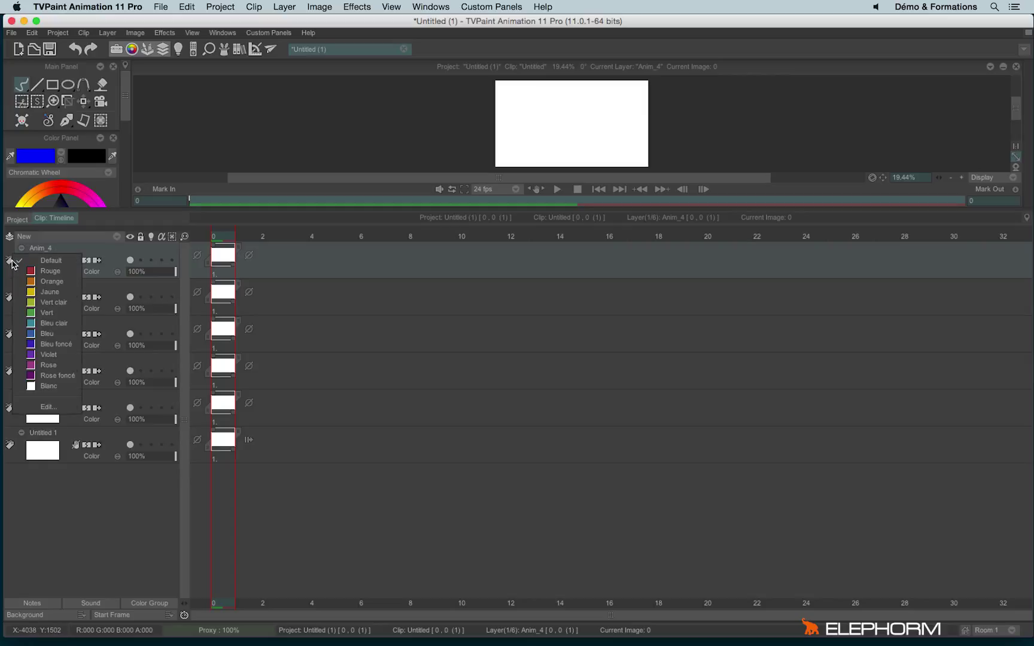
left_click(41, 278)
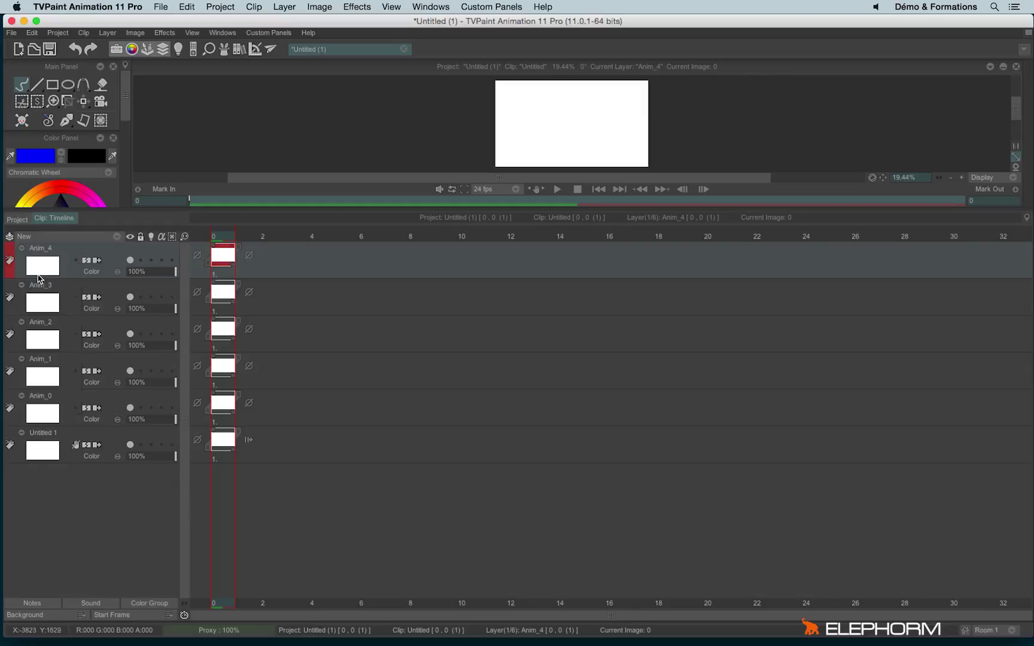
left_click(10, 299)
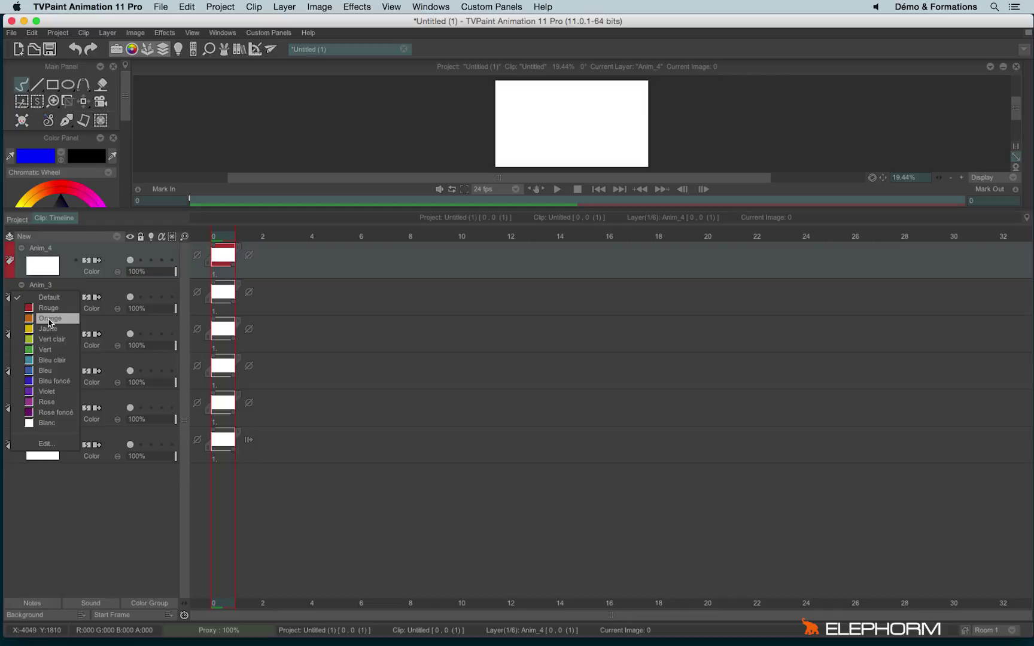
left_click(41, 337)
left_click(10, 335)
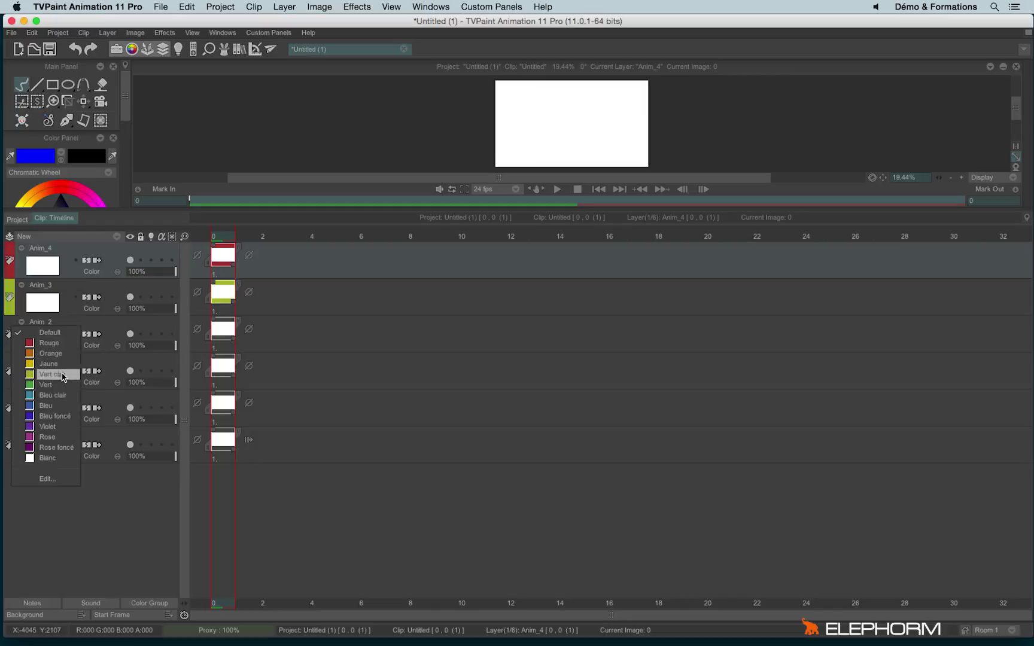
left_click(48, 397)
- Colour-tag Anim_1 Vert clair, Anim_0 Rouge and Untitled 1 Bleu clair
left_click(10, 372)
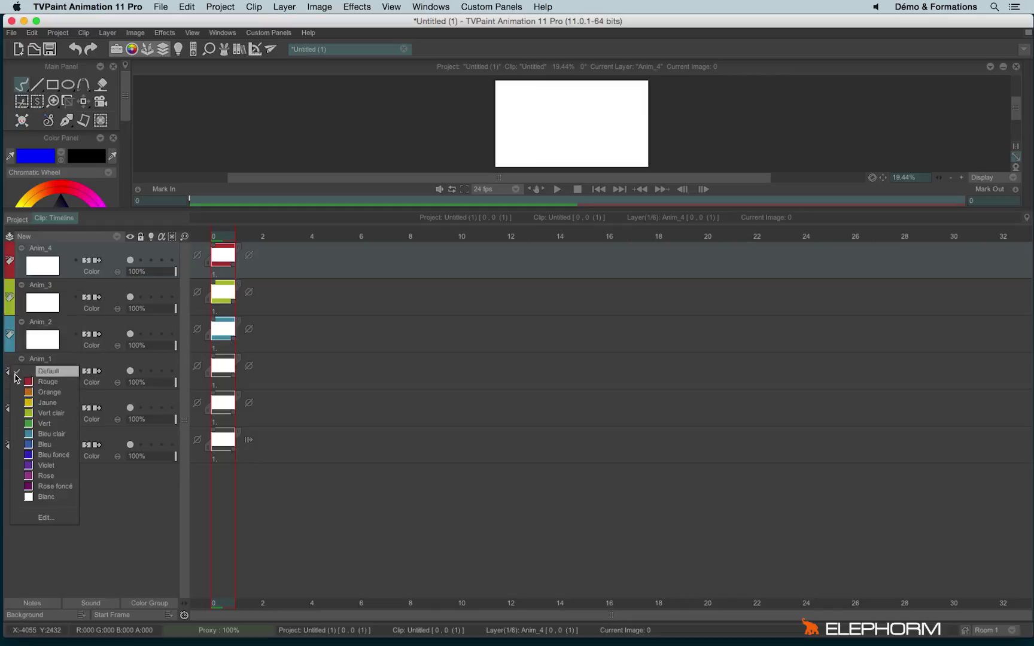
left_click(48, 413)
left_click(8, 409)
left_click(48, 417)
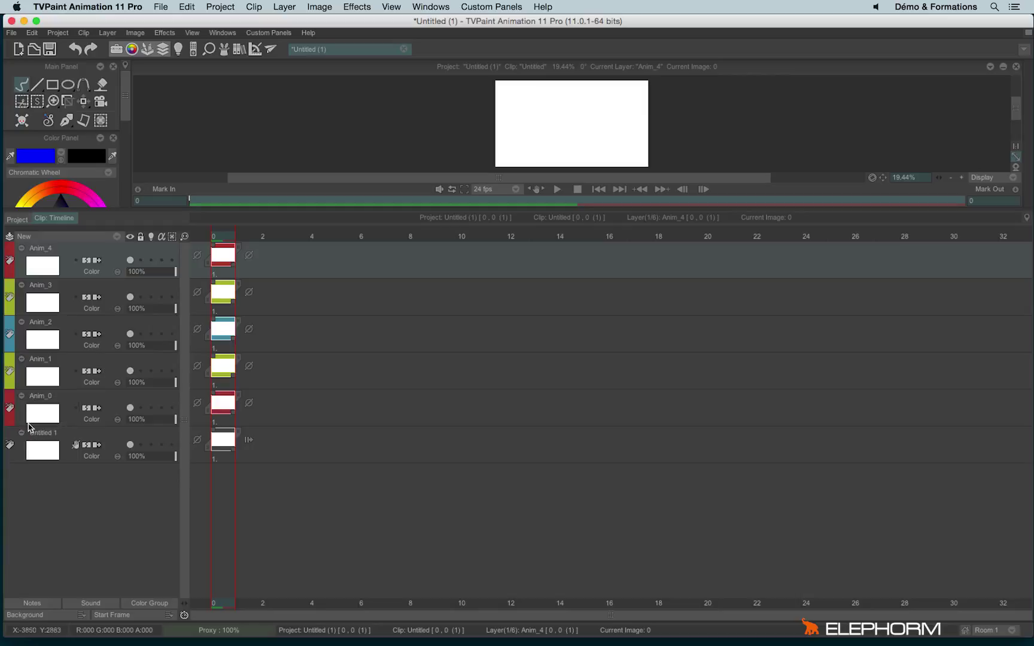
left_click(7, 445)
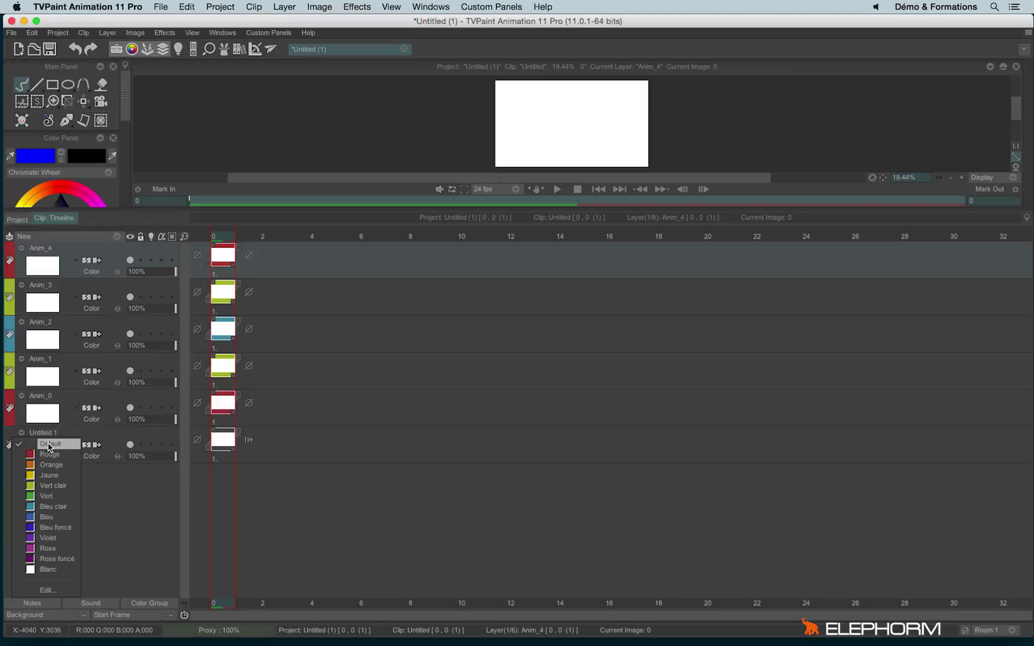
left_click(54, 507)
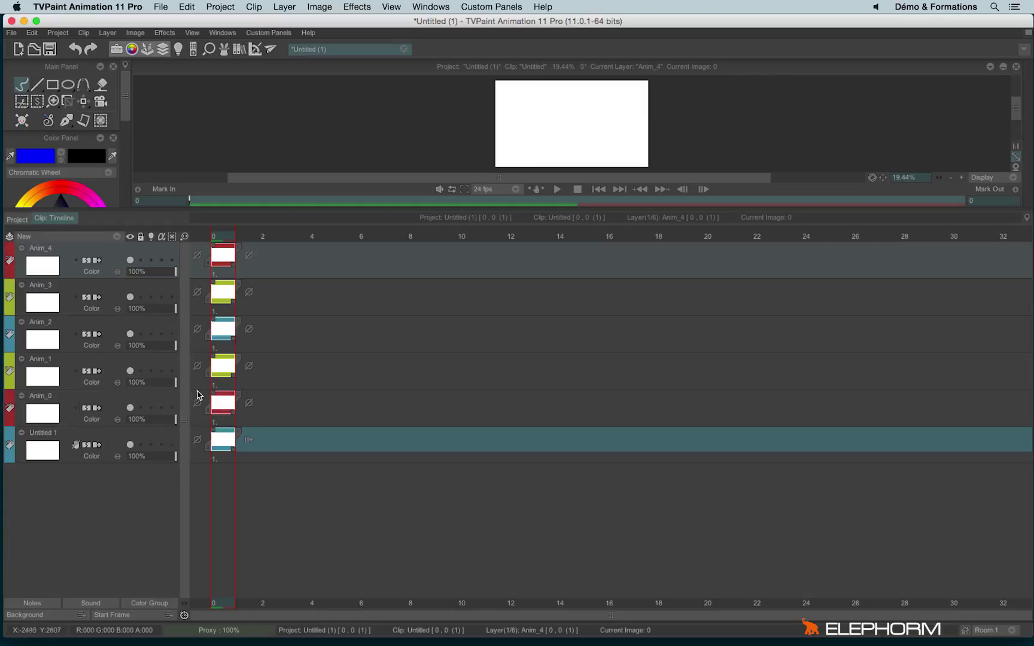
- Enlarge the canvas viewer and draw digits 1, 2 and 3 on Anim_4, Anim_3 and Anim_2
left_click_drag(176, 210, 179, 302)
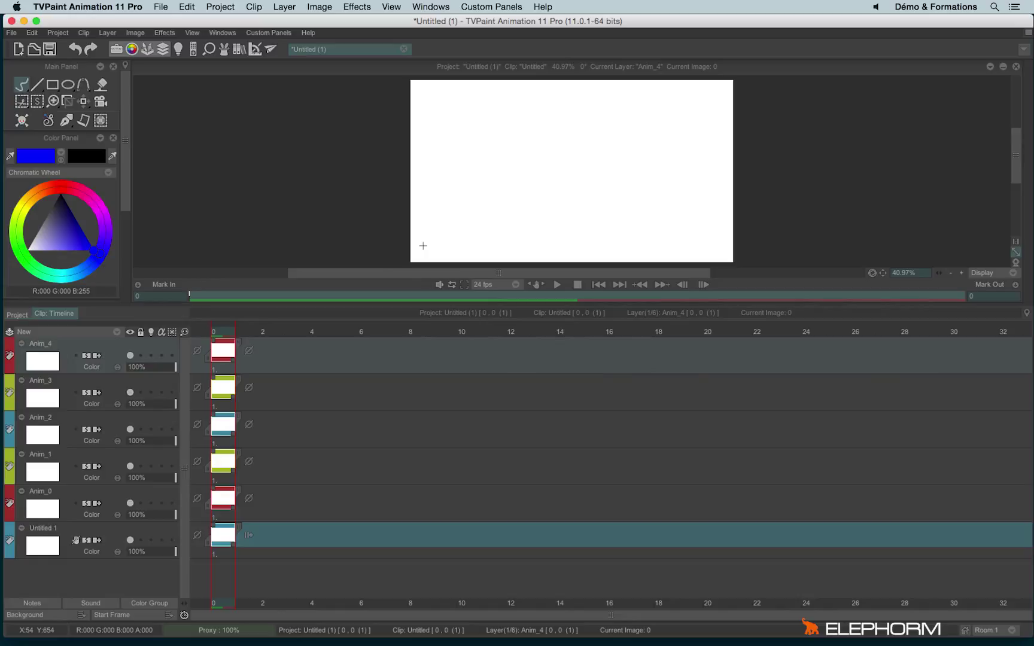
left_click_drag(423, 245, 440, 259)
left_click(89, 383)
left_click_drag(453, 197, 479, 219)
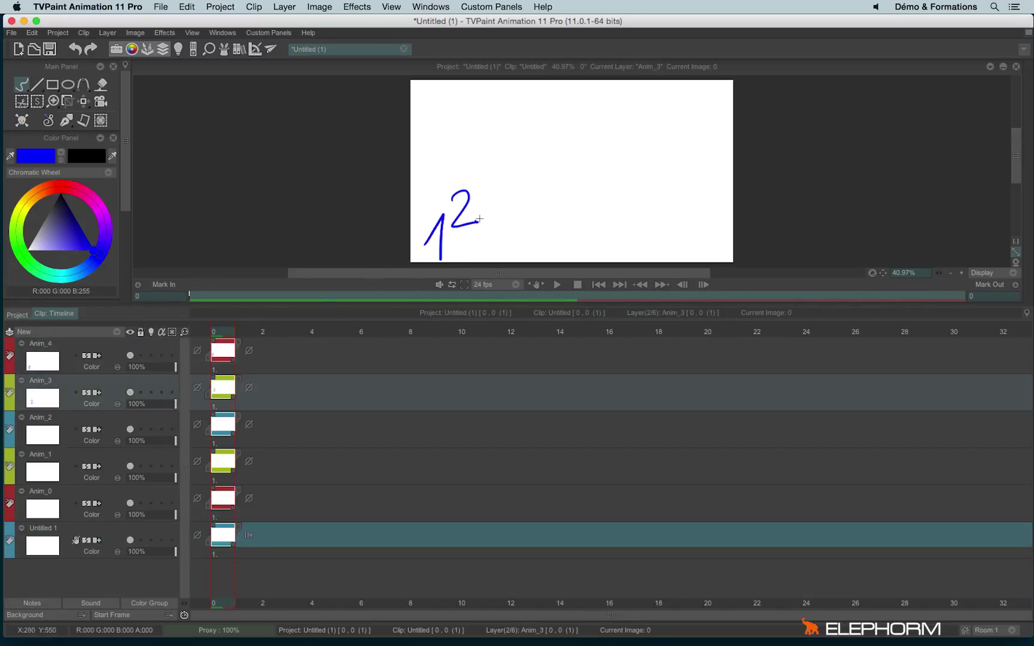
key("Down")
mouse_move(490, 164)
left_mouse_down()
mouse_move(504, 184)
mouse_move(492, 202)
left_mouse_up()
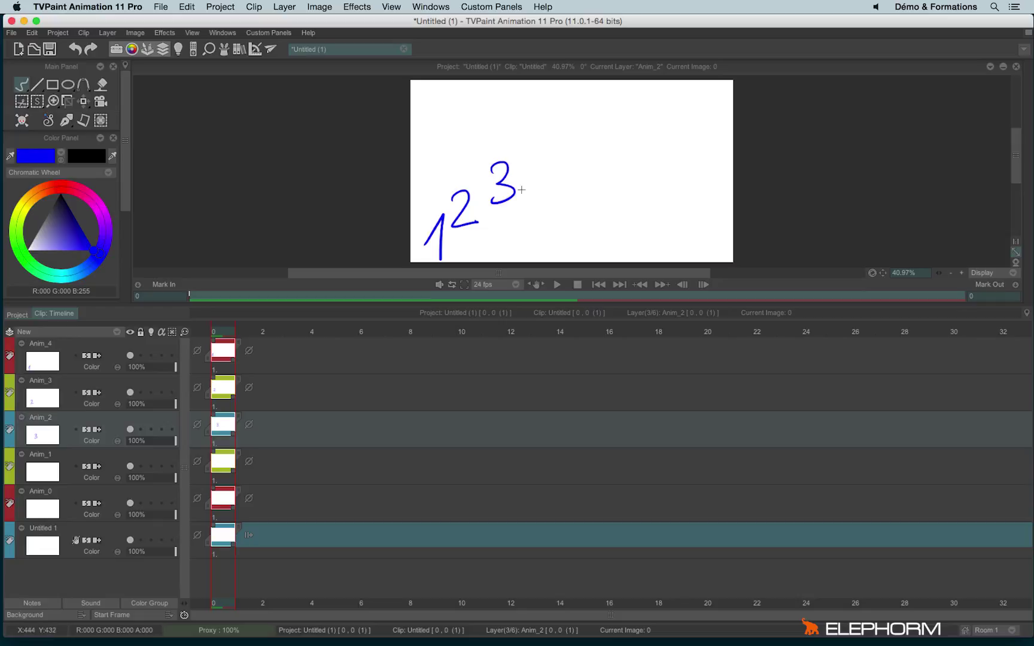
- Draw digits 4 and 5 on Anim_1 and Anim_0, then move on to the next layer down
key("Down")
left_click_drag(521, 132, 533, 183)
key("Down")
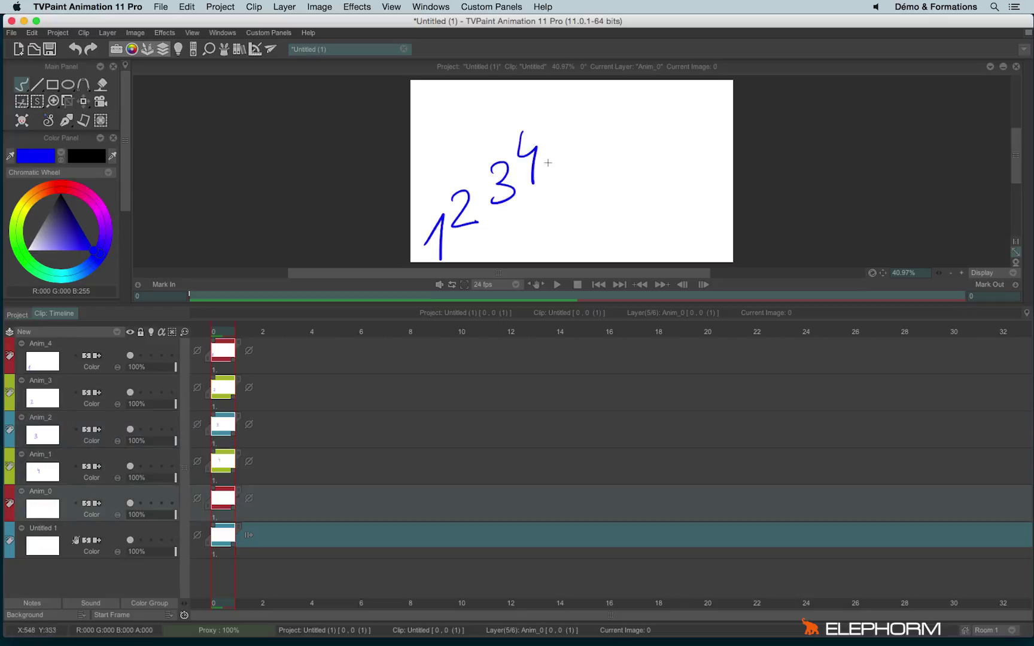
mouse_move(553, 115)
left_mouse_down()
mouse_move(546, 157)
mouse_move(578, 110)
mouse_move(595, 134)
left_mouse_up()
key("Down")
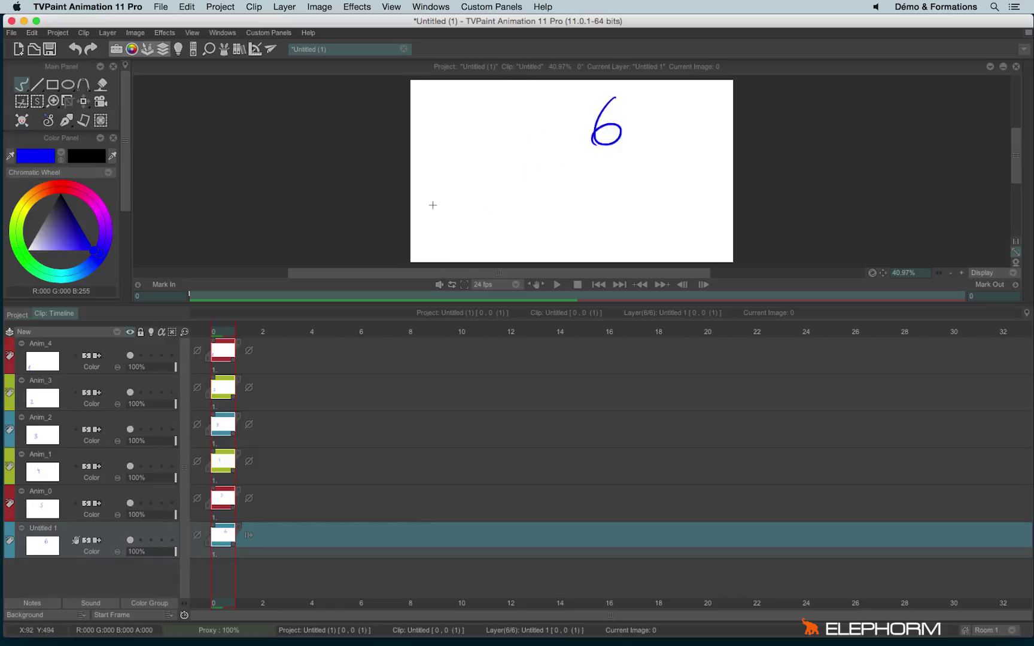
key("Up")
key("Up")
key("Up")
key("Up")
key("Up")
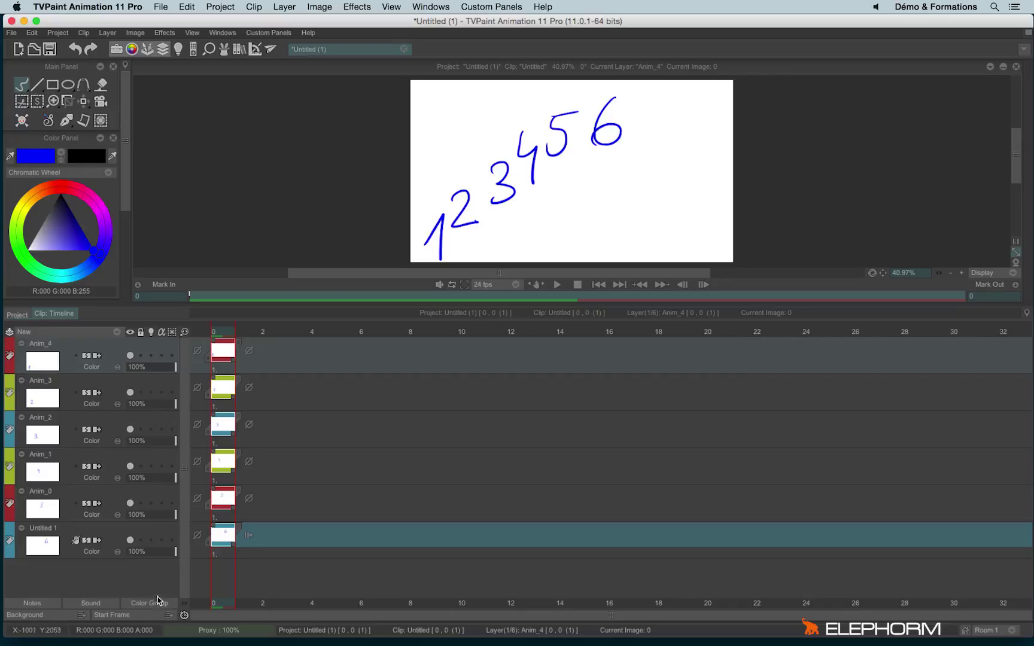
- Show the Color Group panel beside the canvas and refresh it to the groups in use
left_click(148, 608)
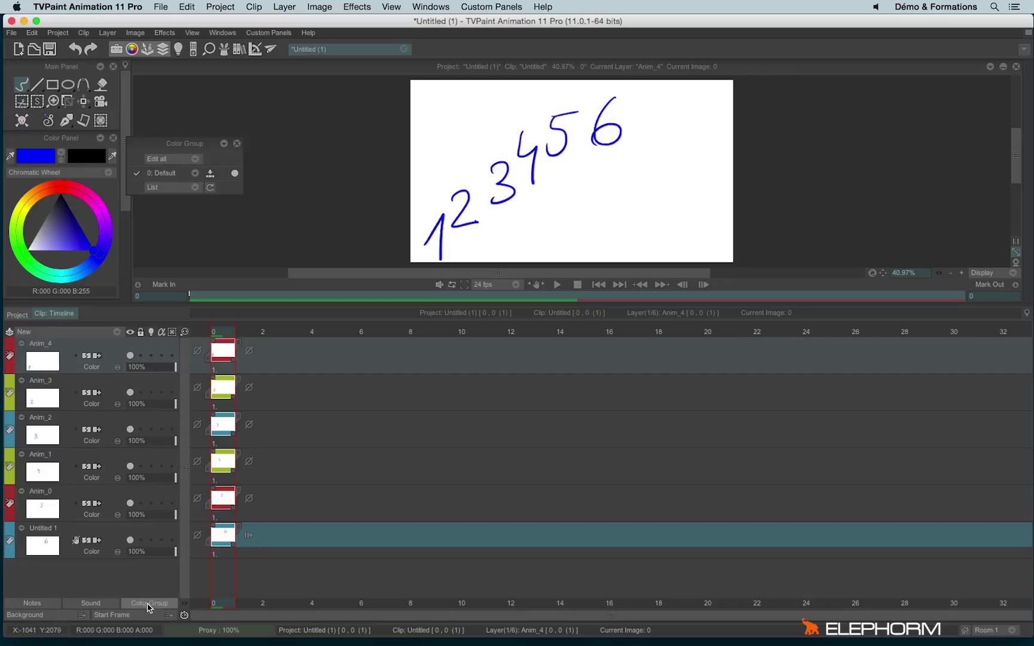
left_click_drag(198, 144, 219, 134)
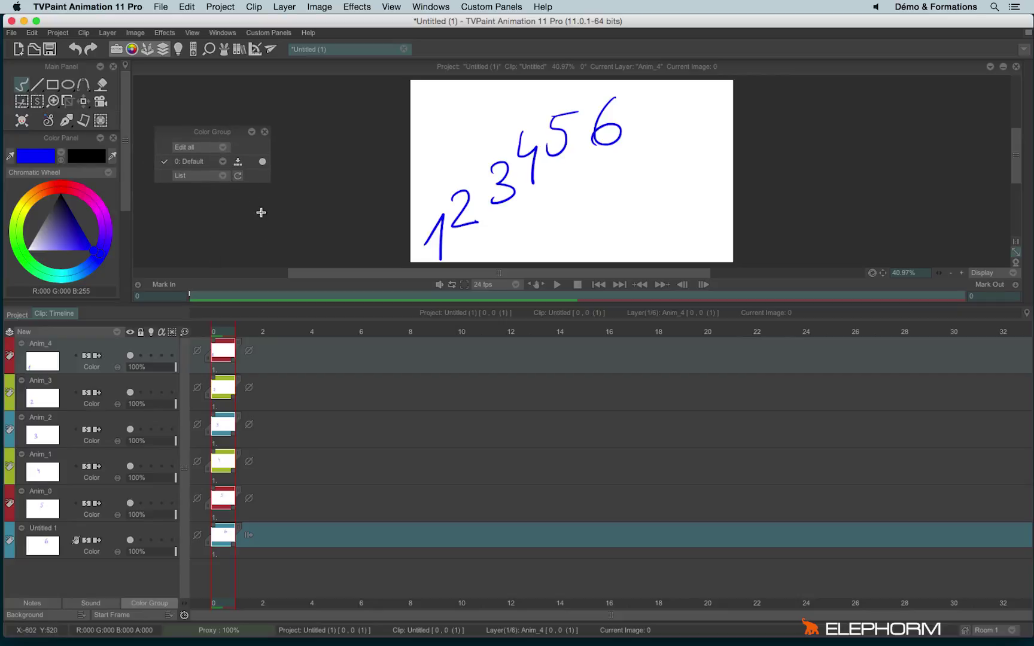
left_click(237, 176)
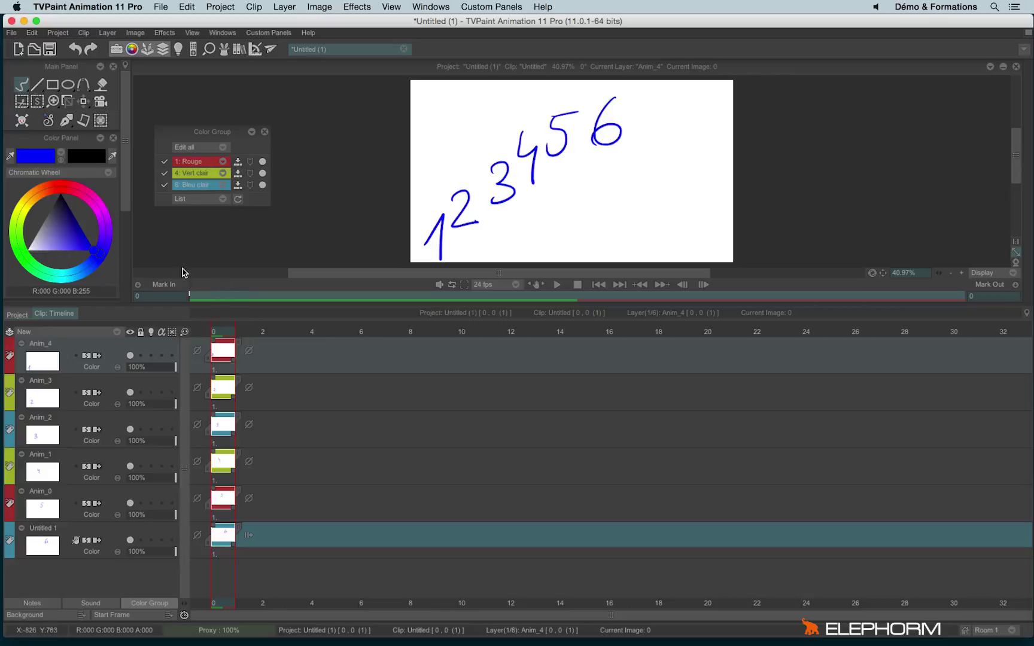
- In the List dropdown, tick and untick Jaune, Violet and Rose, then close the list
left_click(187, 200)
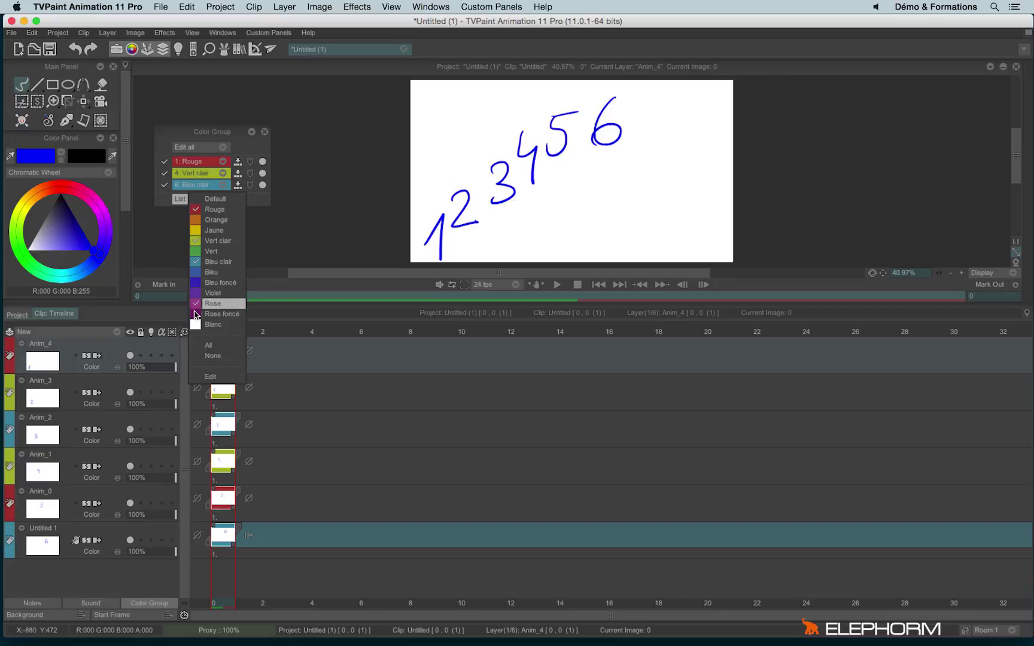
left_click(196, 303)
left_click(196, 292)
left_click(195, 230)
left_click(196, 230)
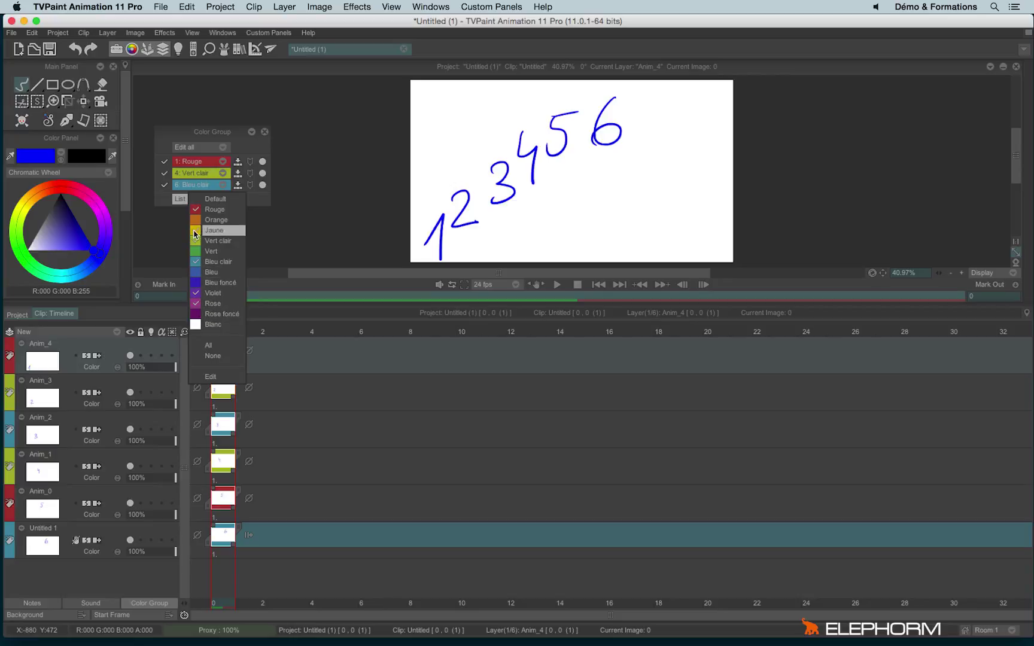
left_click(196, 292)
left_click(195, 303)
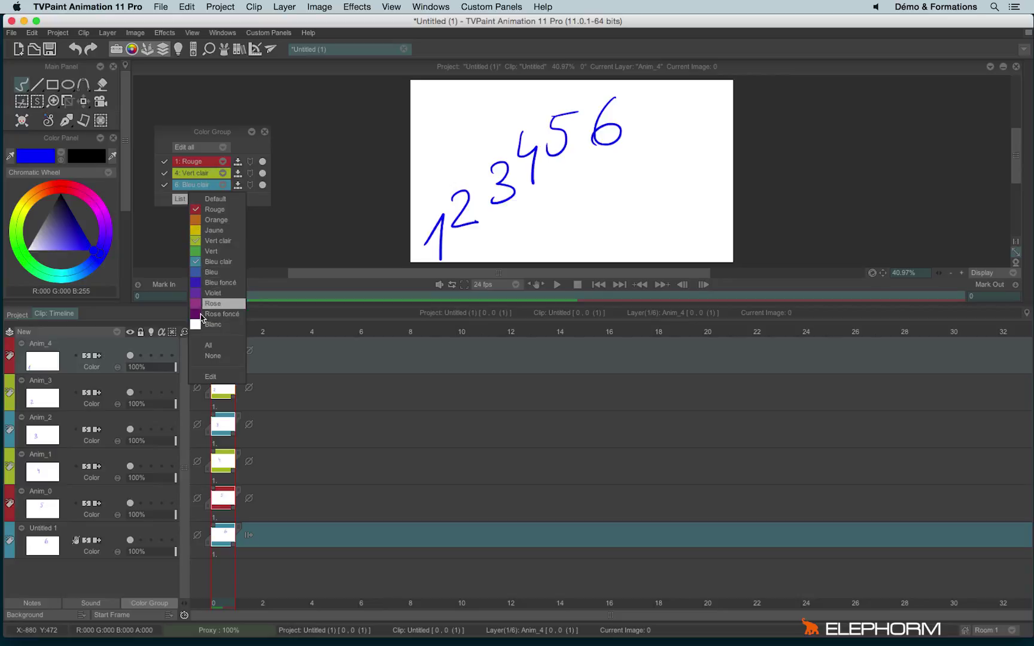
left_click(236, 139)
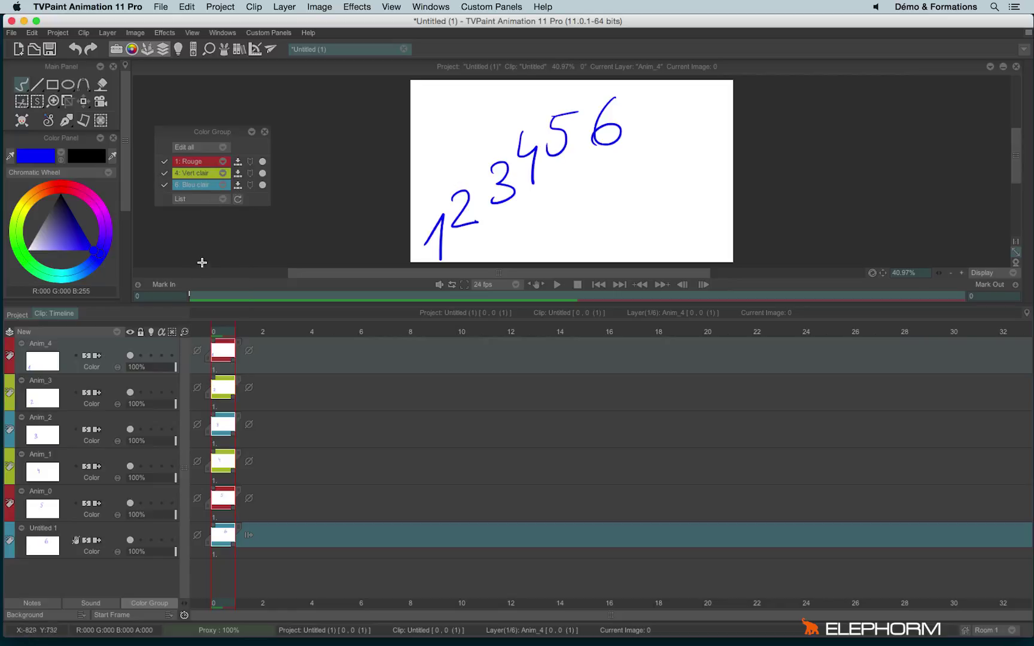
- Toggle the Rouge group's layers in the timeline several times, ending with them hidden
left_click(164, 165)
left_click(164, 166)
left_click(162, 167)
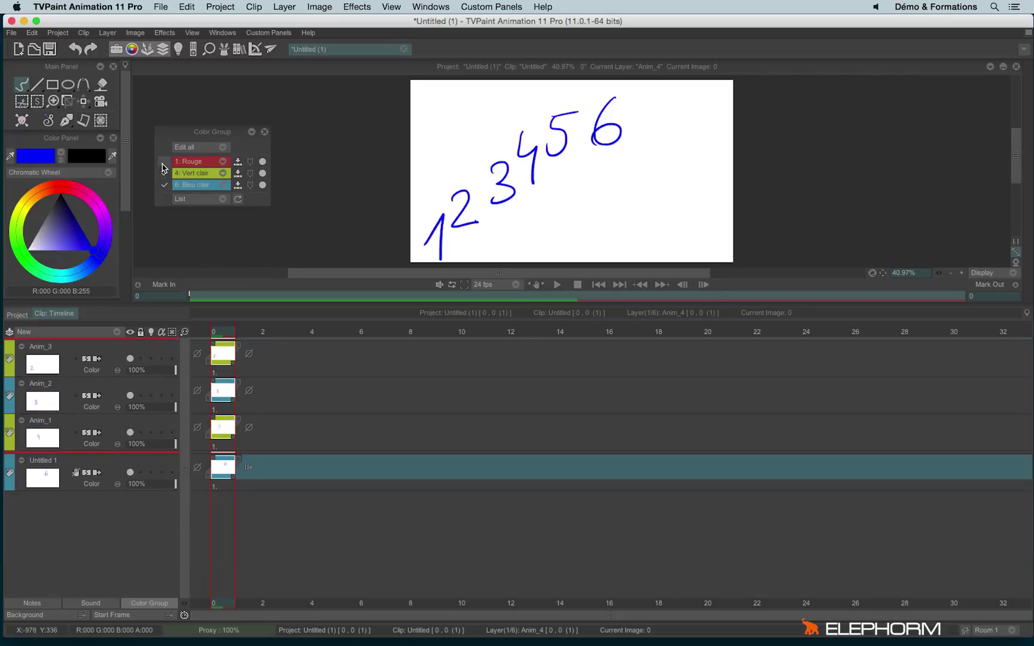
left_click(163, 163)
left_click(164, 163)
left_click(163, 163)
left_click(164, 163)
left_click(165, 163)
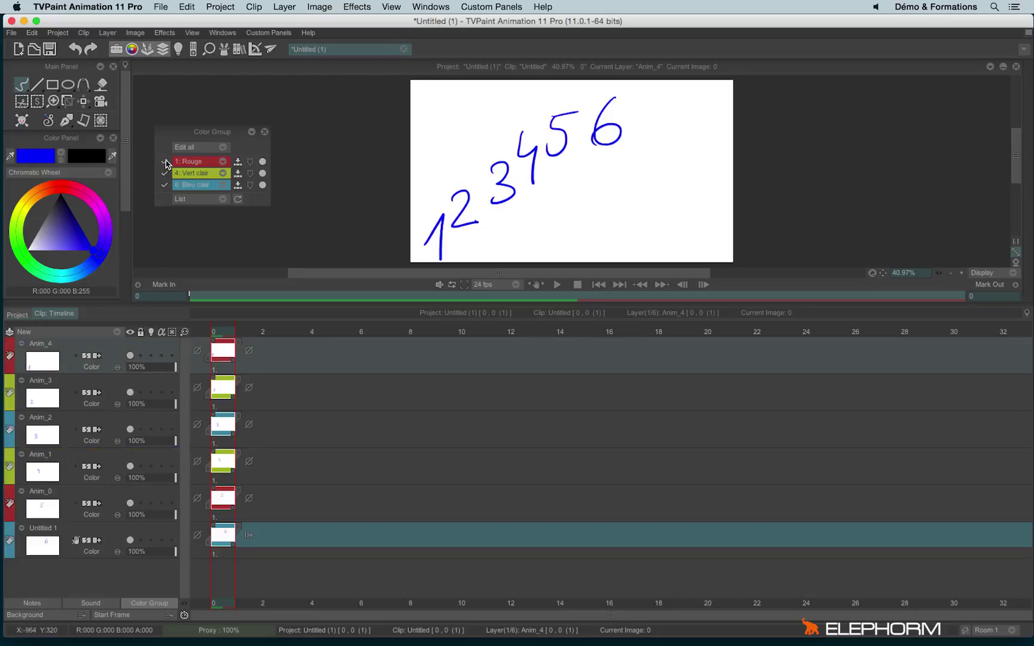
left_click(166, 163)
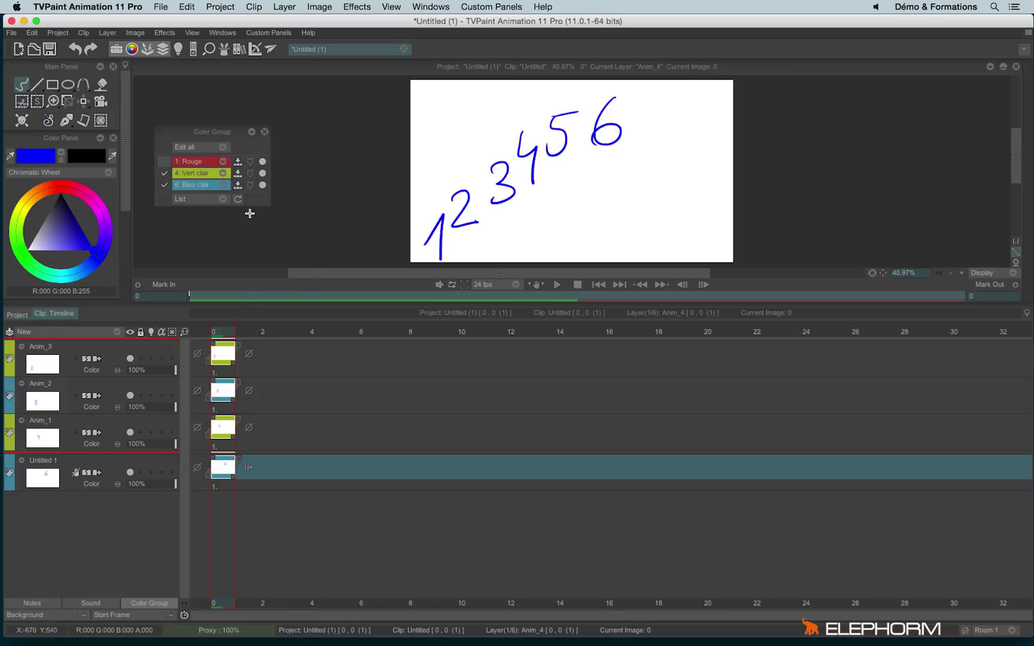
- Toggle canvas and timeline visibility for Rouge and Vert clair, hiding digits 1, 2, 4 and 5
left_click(262, 163)
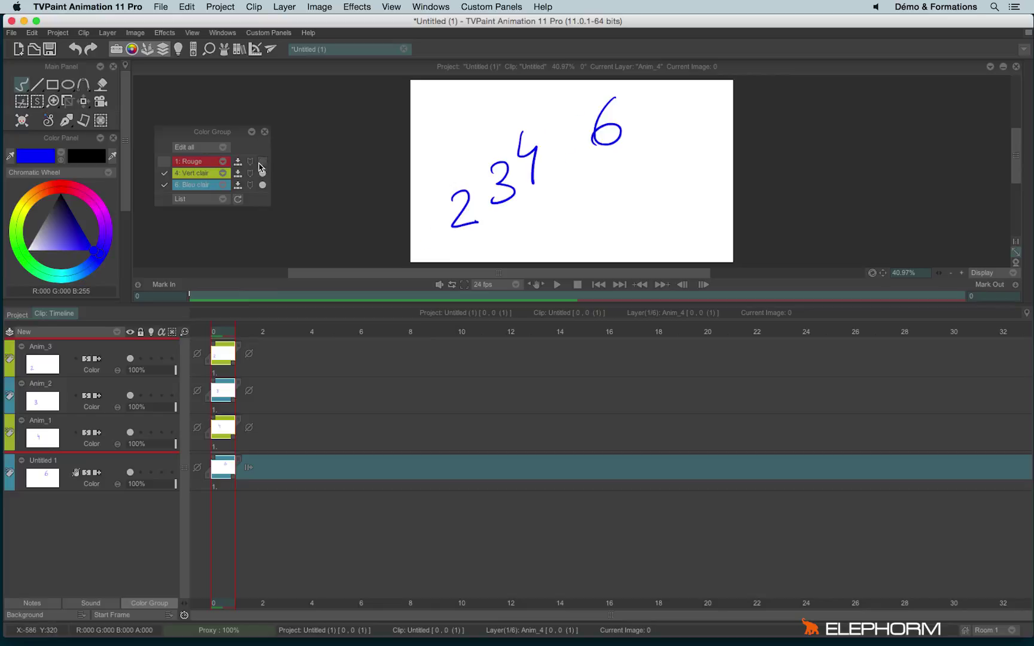
left_click(261, 163)
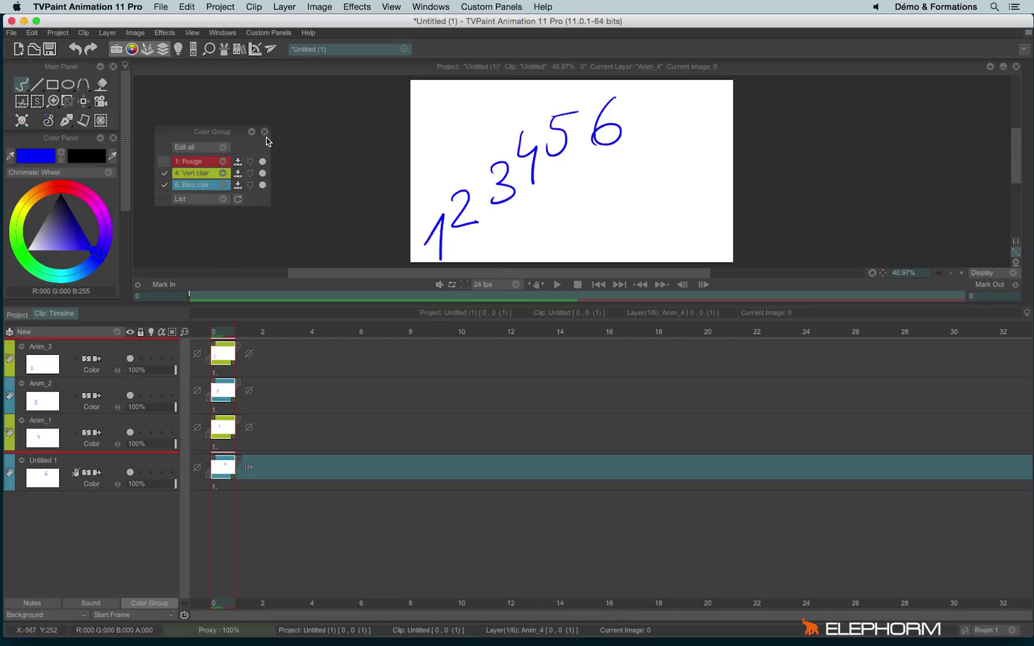
left_click(262, 161)
left_click(262, 161)
left_click(165, 173)
left_click(262, 173)
left_click(261, 172)
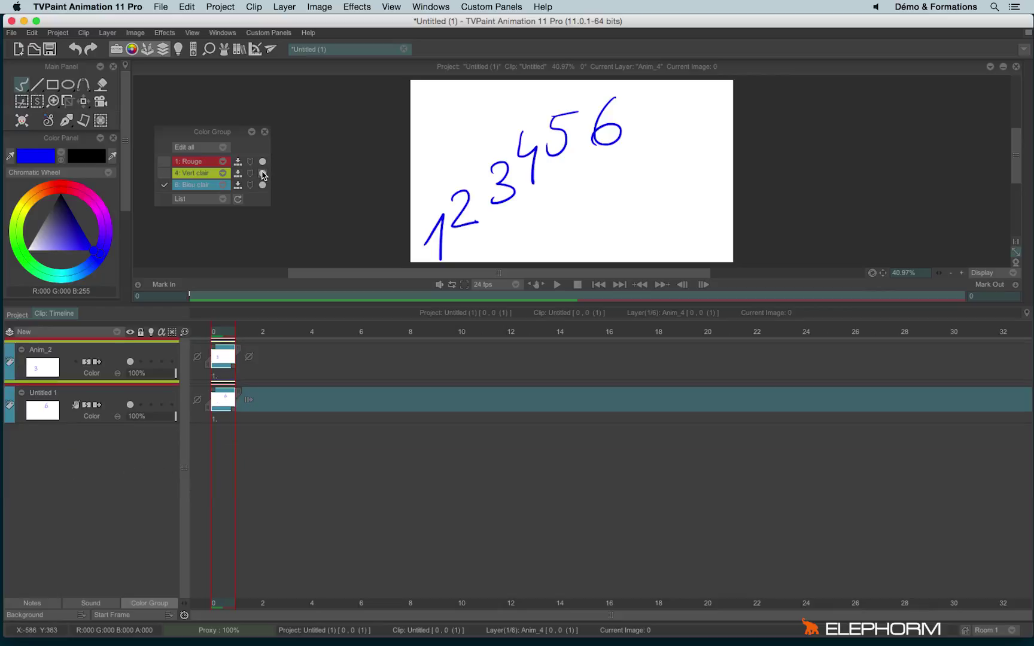
left_click(262, 173)
left_click(262, 162)
- Toggle the Bleu clair group, then show all digits again and relist Vert clair layers
left_click(164, 185)
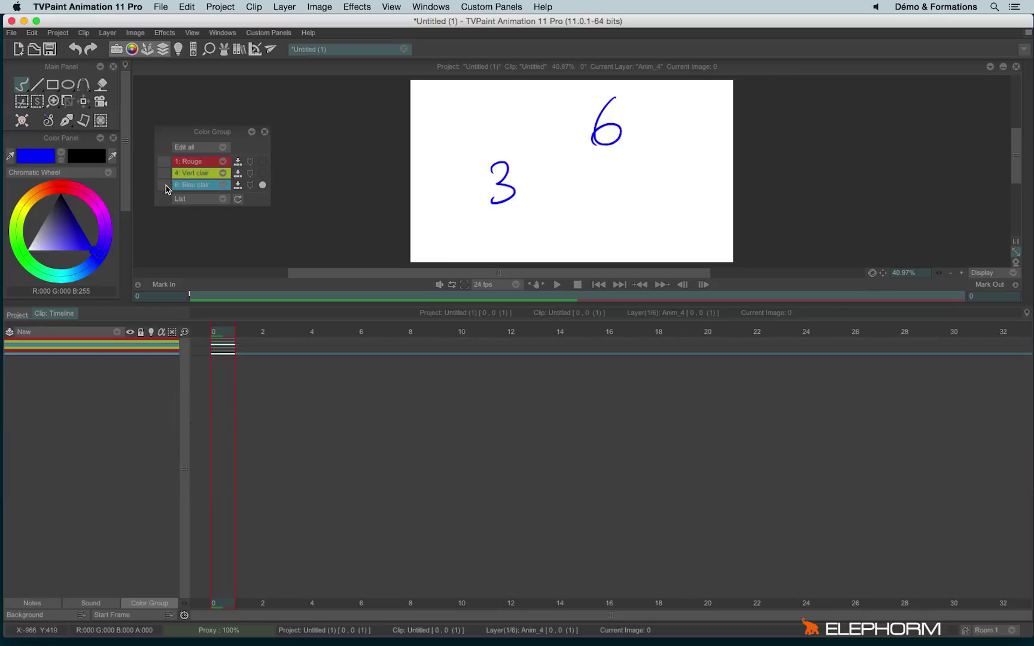
left_click(165, 185)
left_click(262, 184)
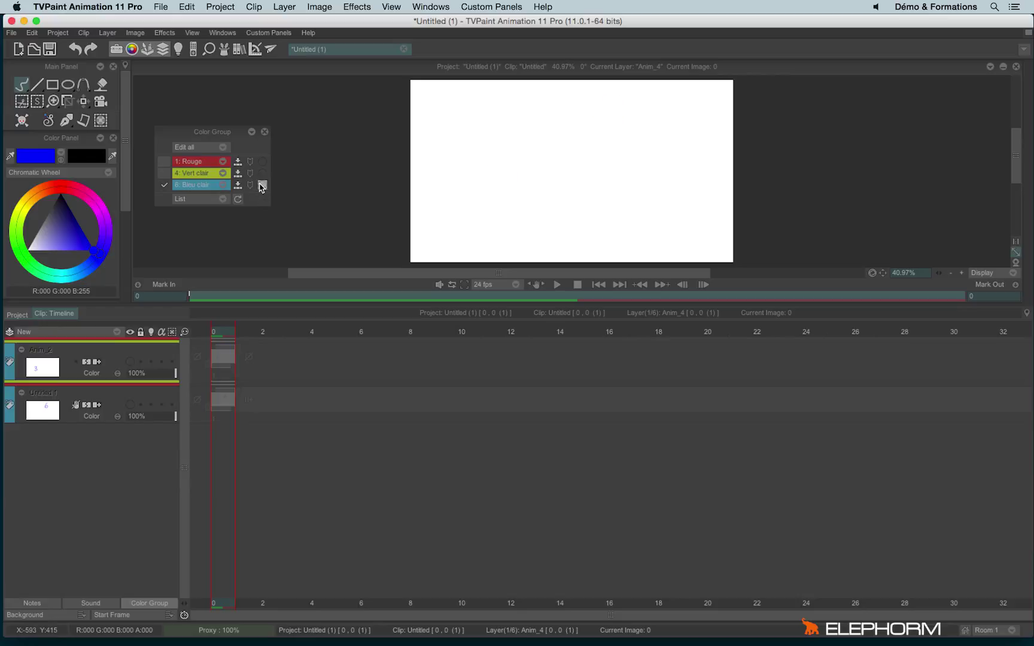
left_click(261, 184)
left_click(261, 172)
left_click(262, 162)
left_click(164, 173)
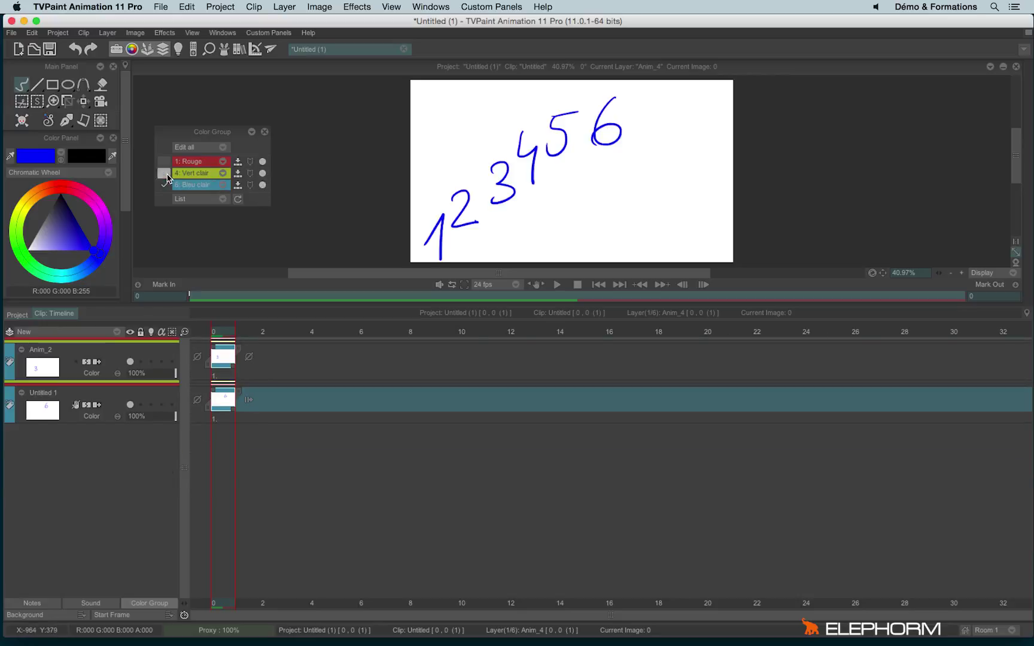
- Relist the Rouge layers, then rename Rouge to 'rough' and Orange to 'brackground' in Edit Groups
left_click(164, 161)
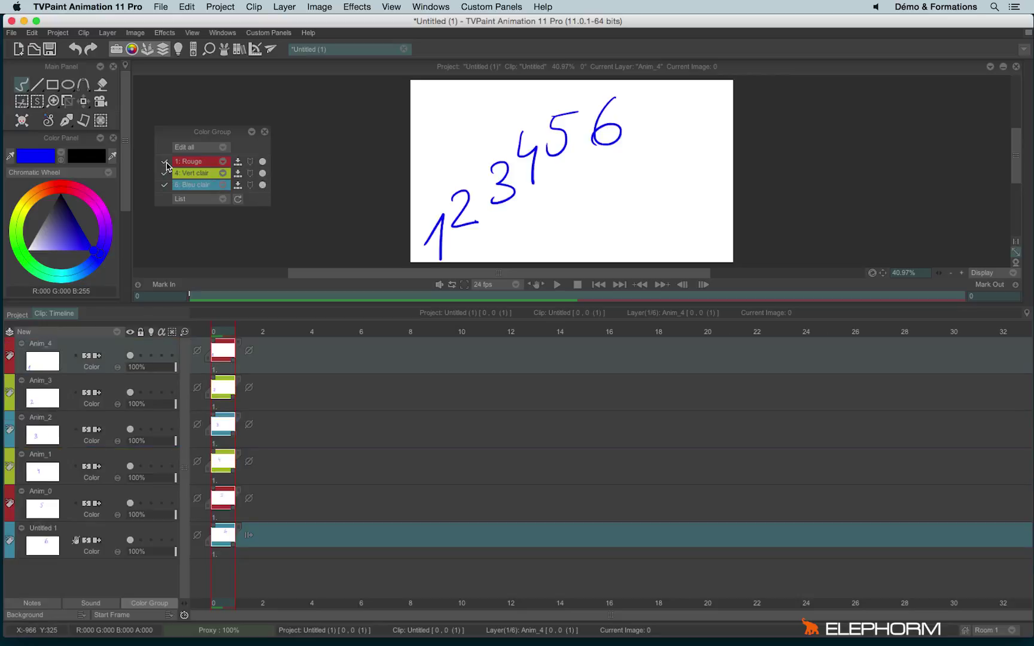
left_click(195, 149)
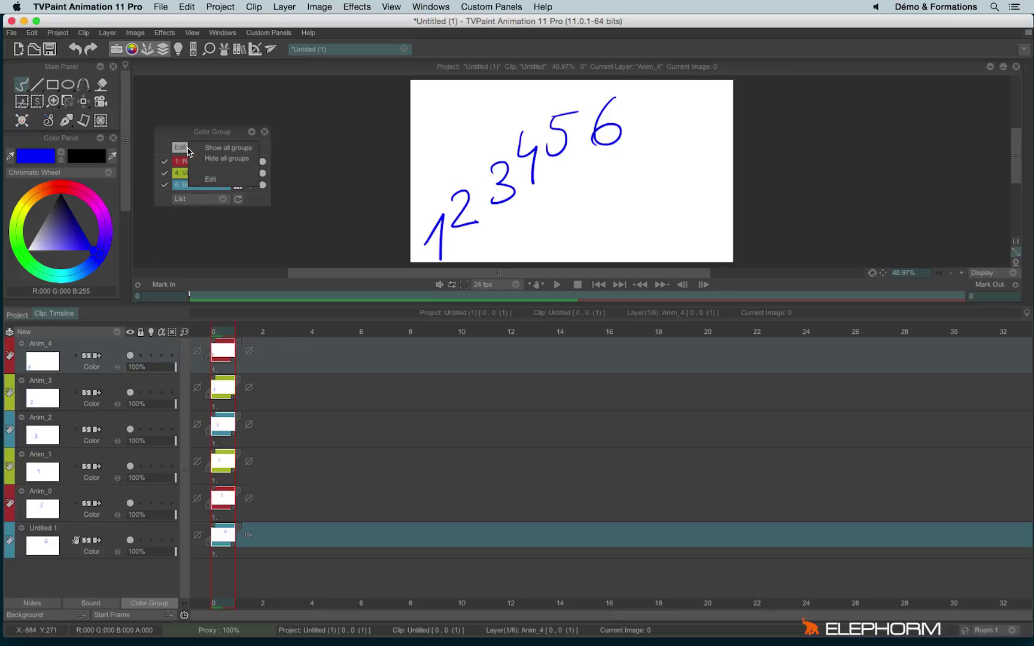
left_click(230, 180)
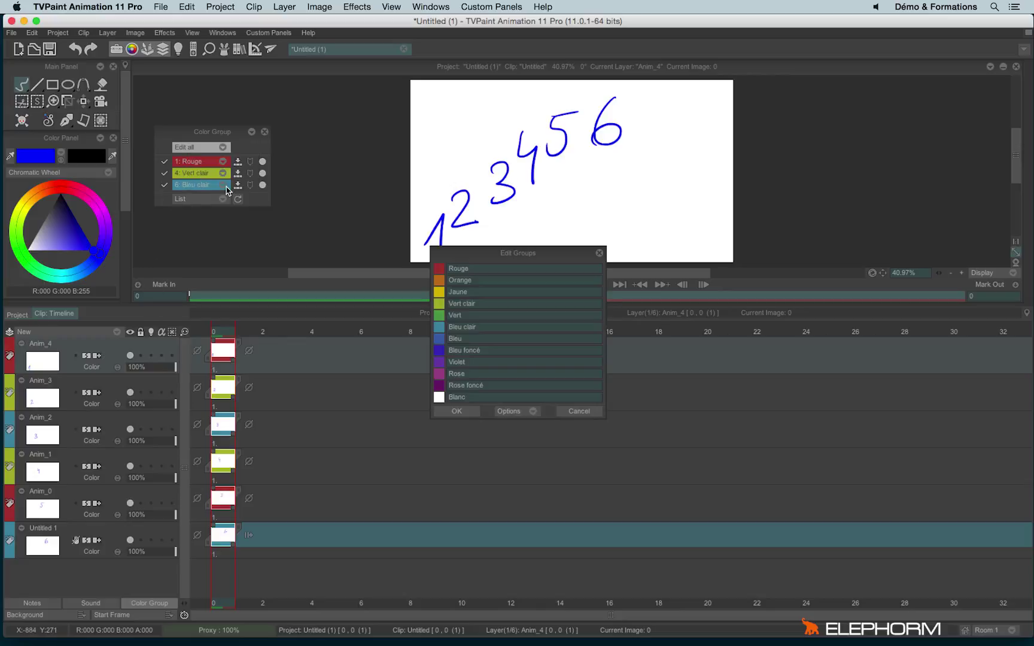
double_click(467, 270)
type("rough")
double_click(455, 280)
type("brackground")
double_click(468, 293)
left_click(457, 412)
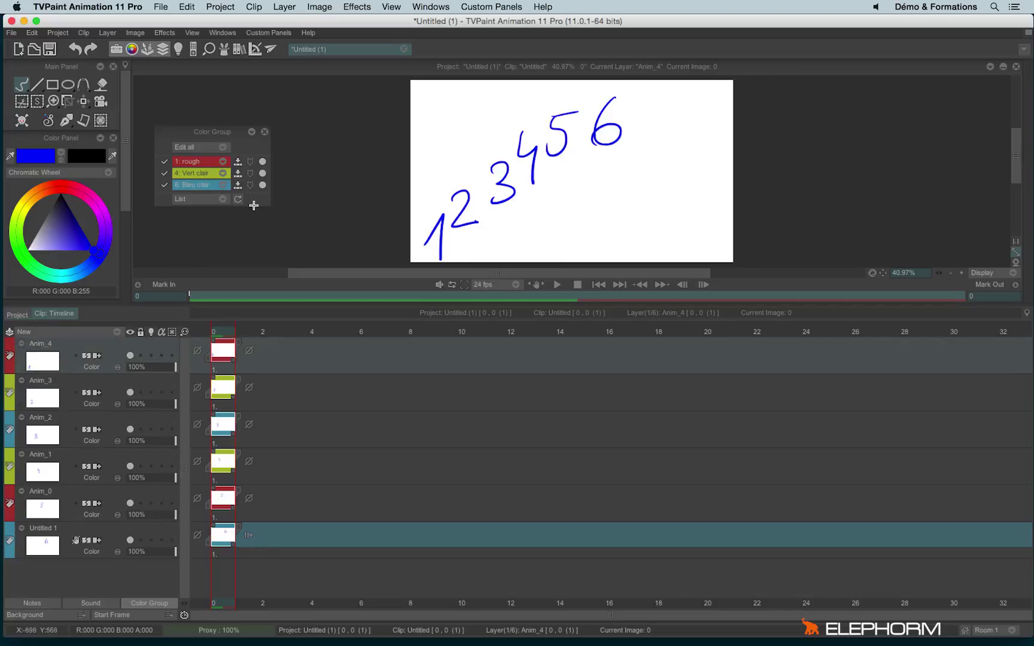
- Move Anim_4 and Anim_2 into the Vert clair colour group
left_click(238, 174)
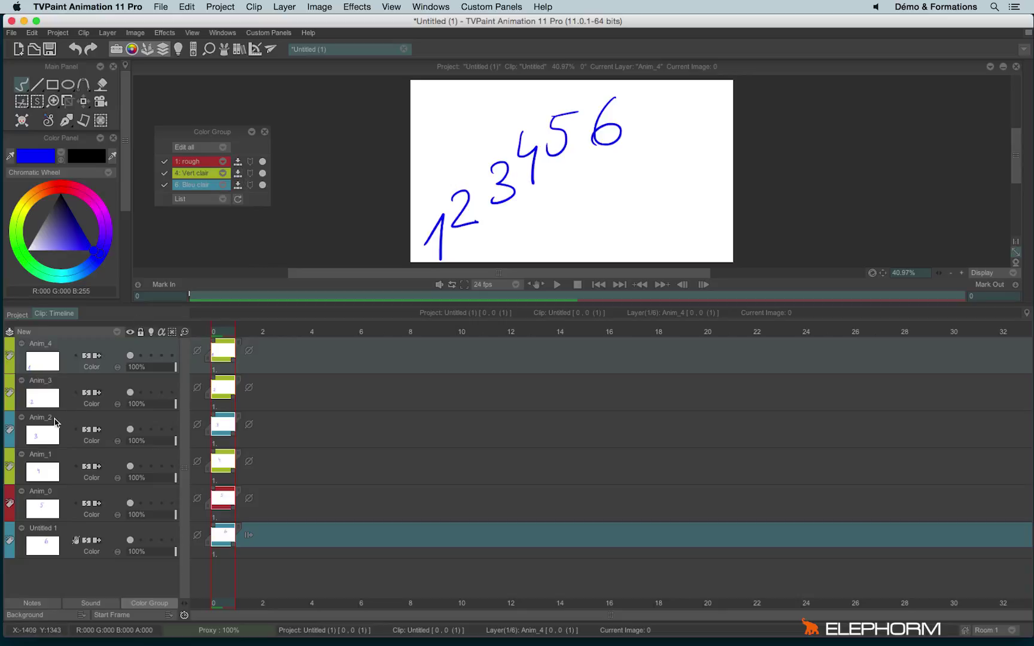
left_click(55, 422)
left_click(238, 173)
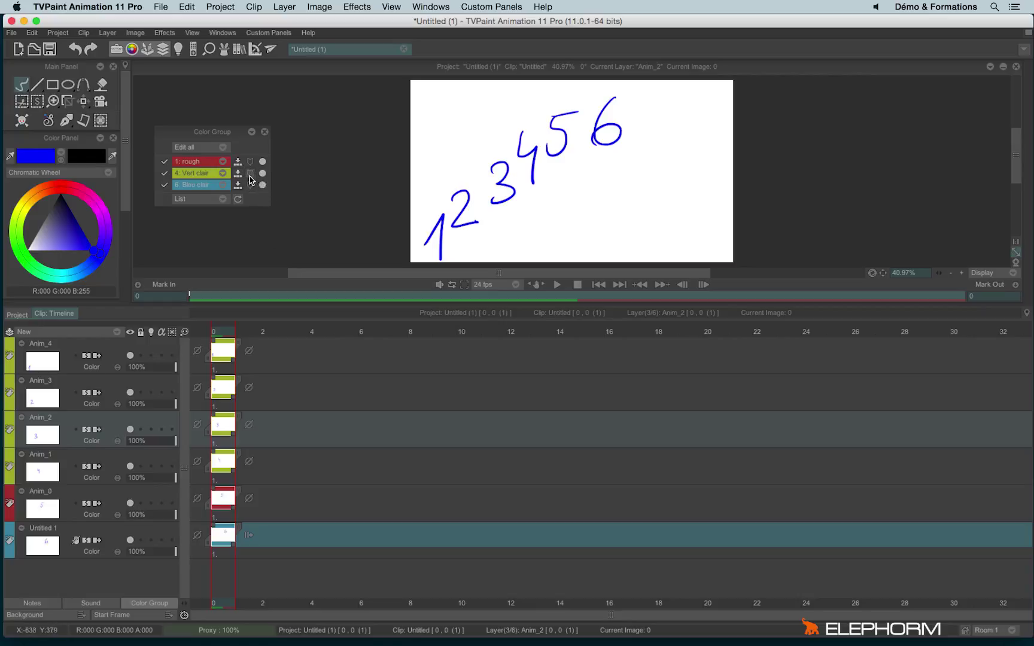
- Cancel the Vert clair group password prompt and close the Color Group panel
left_click(250, 176)
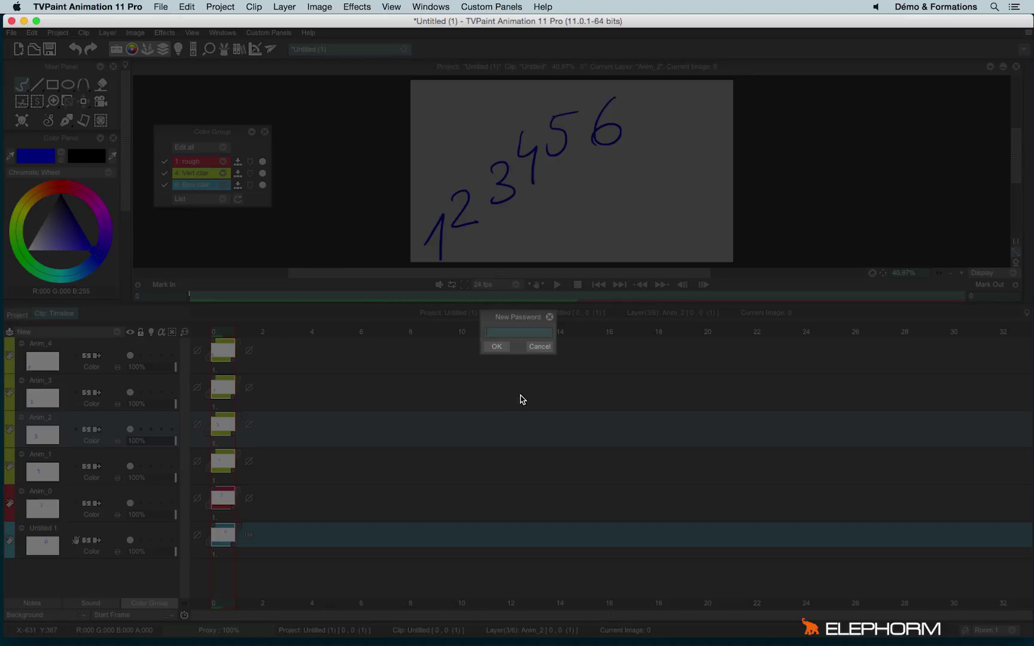
left_click(548, 317)
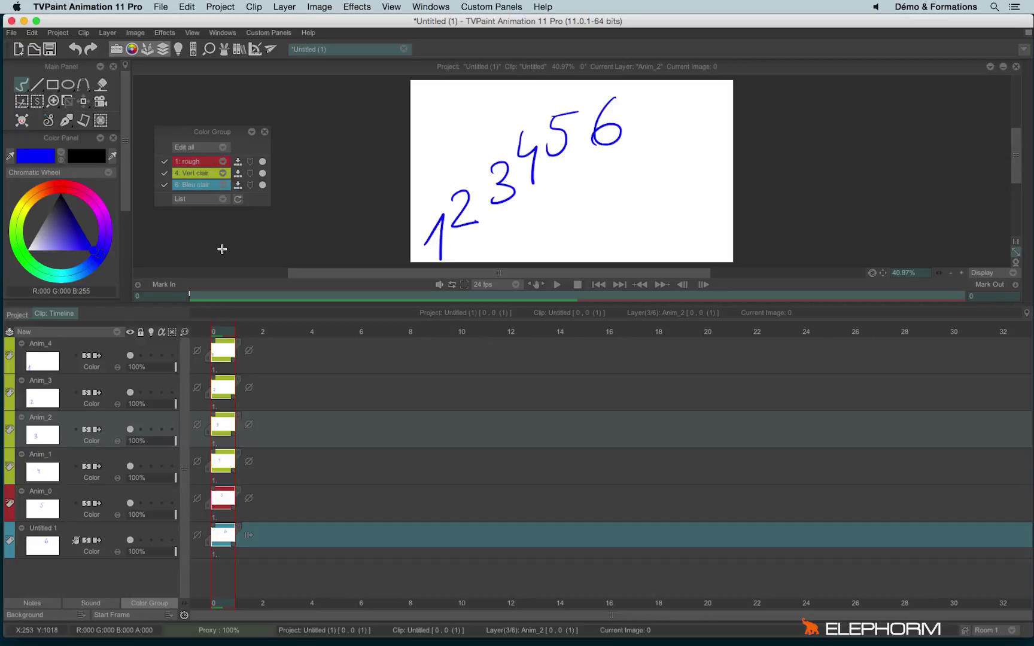
left_click(265, 132)
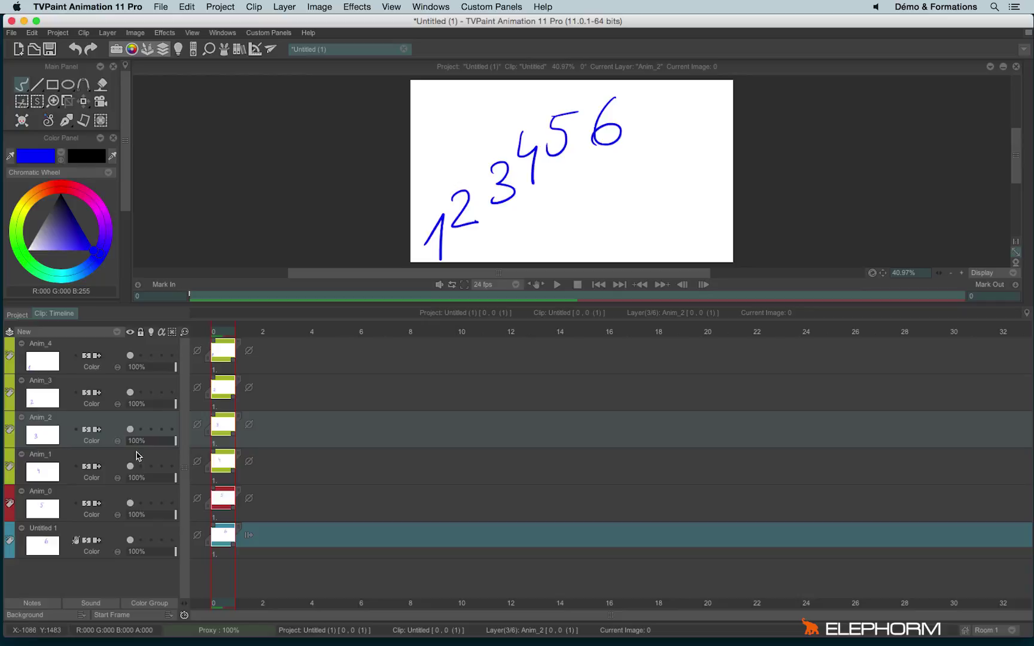
left_click(83, 352)
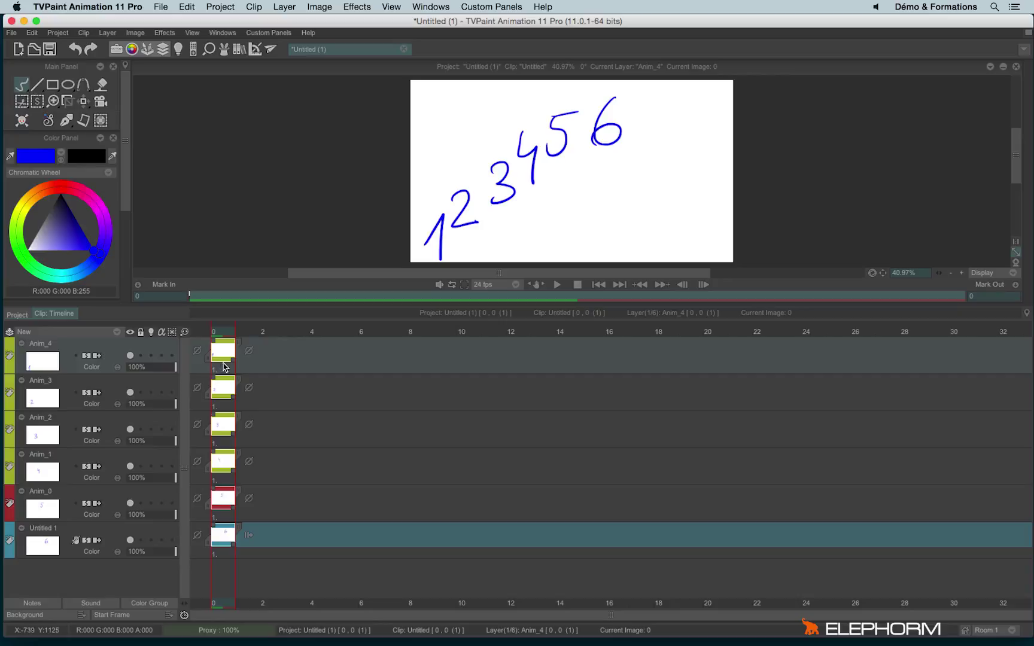
mouse_move(219, 356)
left_mouse_down()
mouse_move(417, 358)
mouse_move(222, 351)
left_mouse_up()
left_click(130, 334)
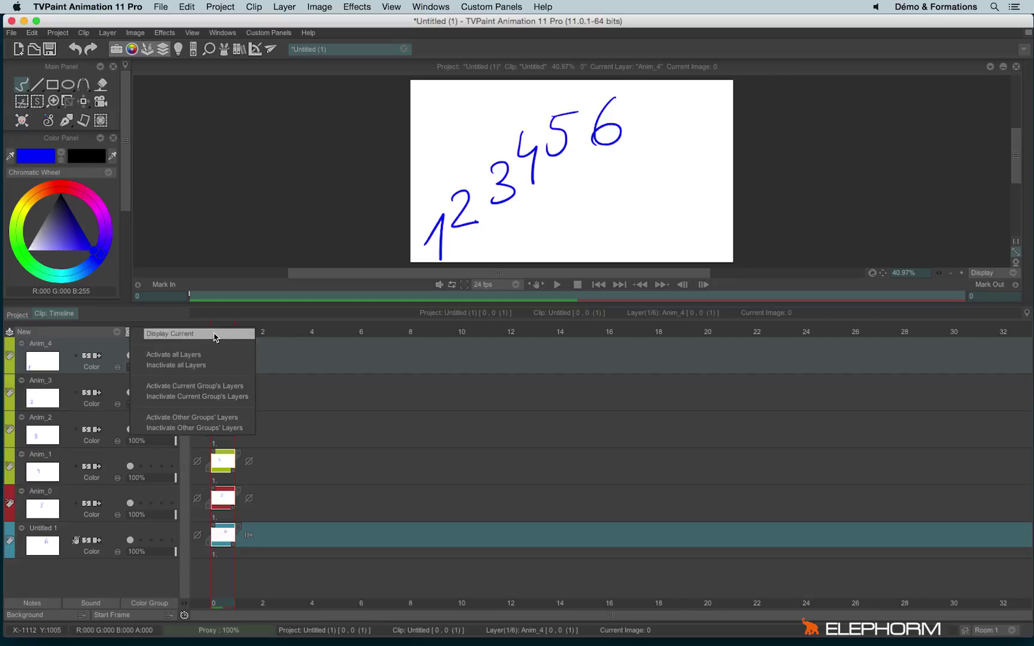
left_click(247, 396)
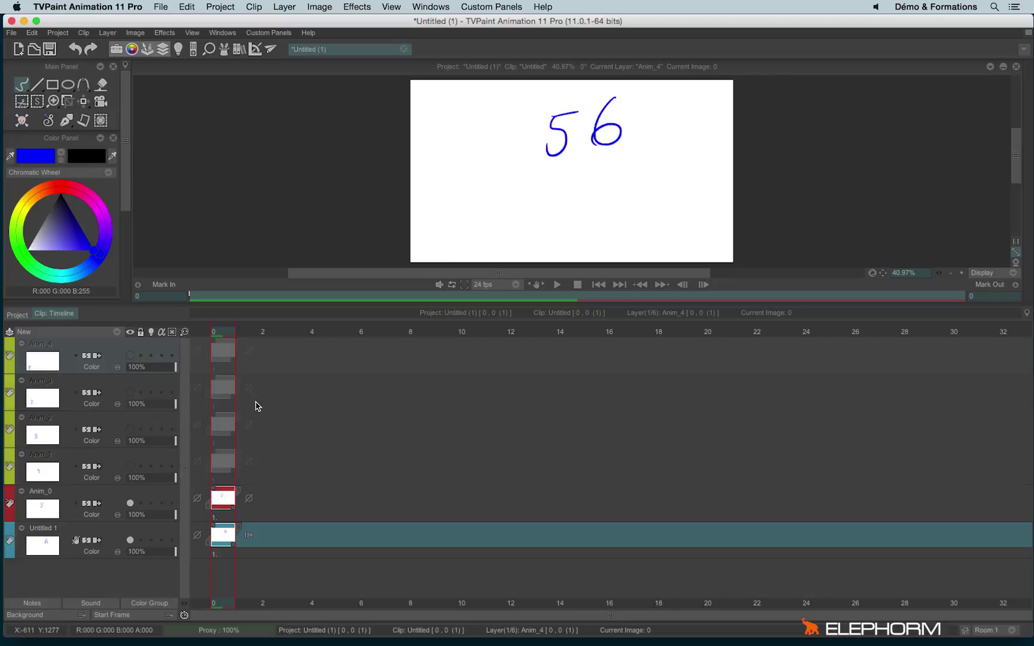
left_click(129, 331)
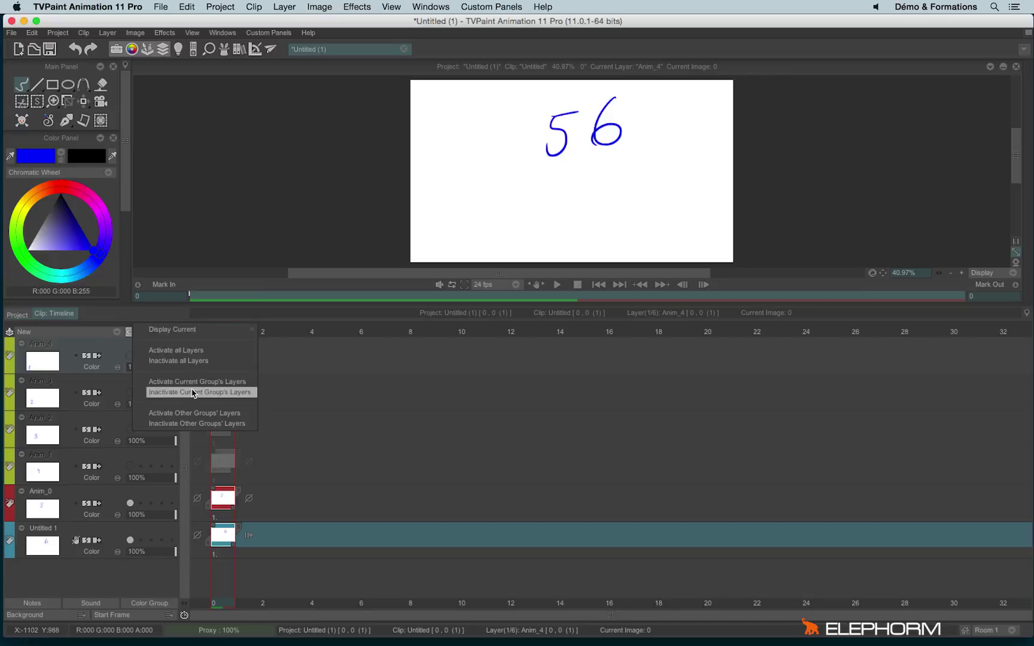
left_click(193, 393)
left_click(129, 331)
left_click(179, 381)
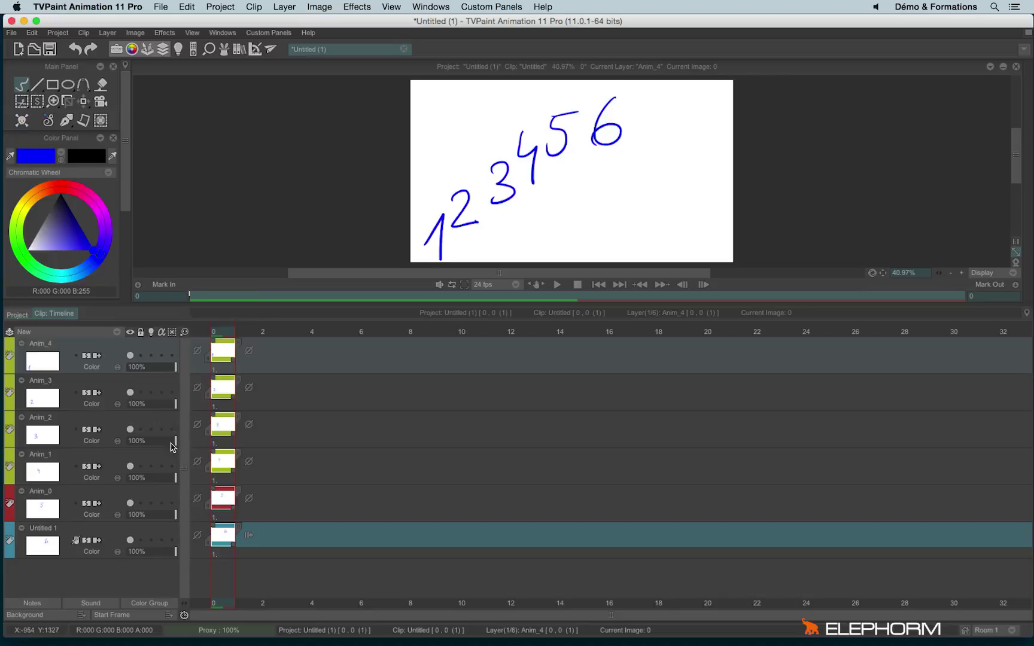
left_click(164, 603)
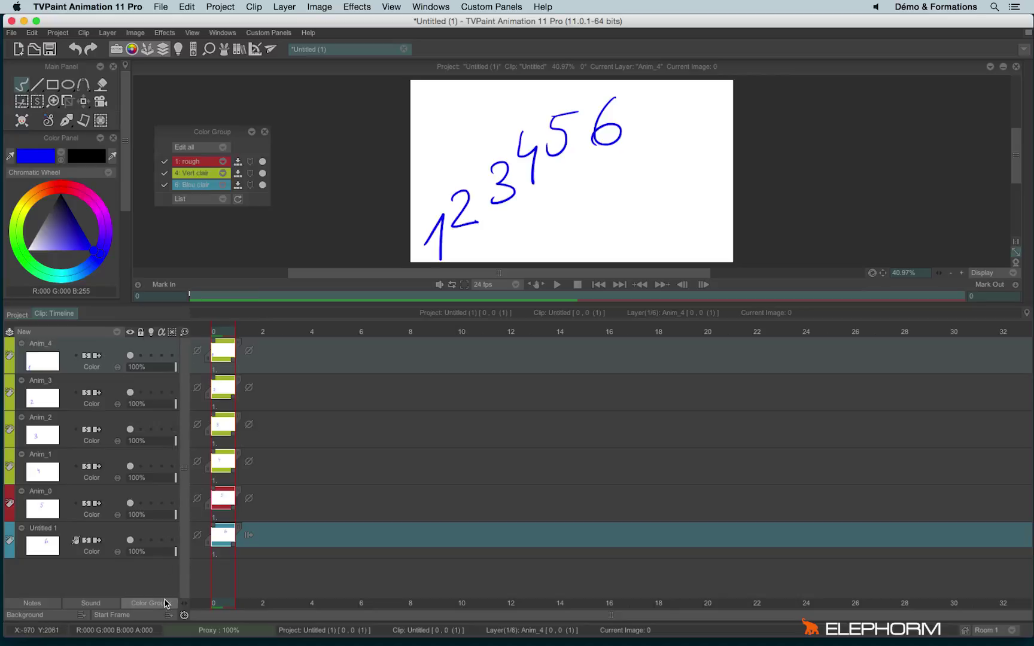
left_click(261, 175)
left_click(261, 175)
left_click(264, 131)
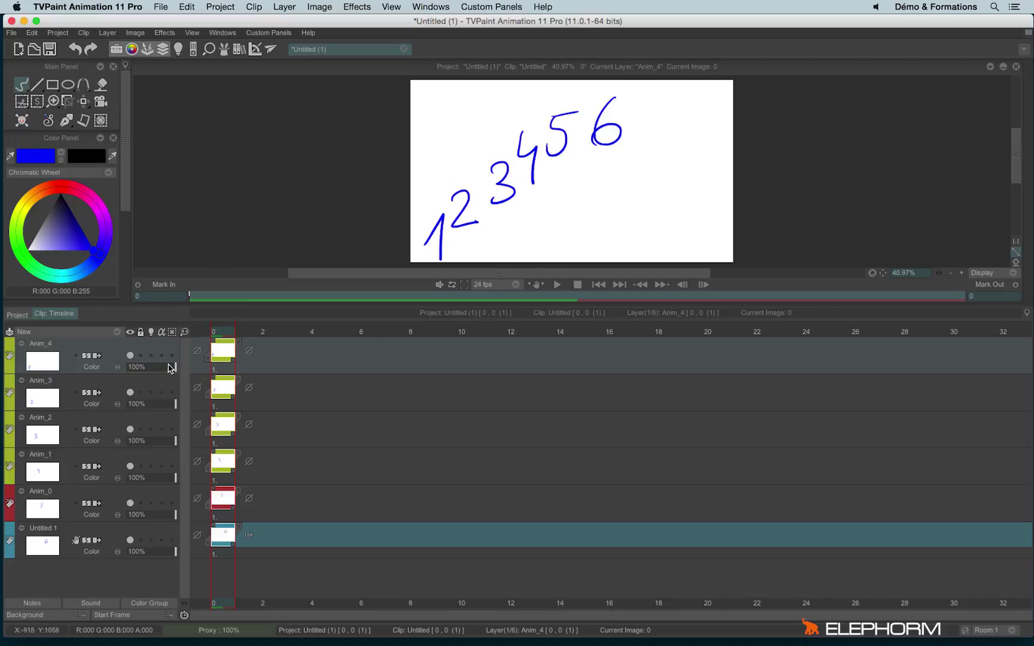
left_click(141, 334)
left_click(206, 363)
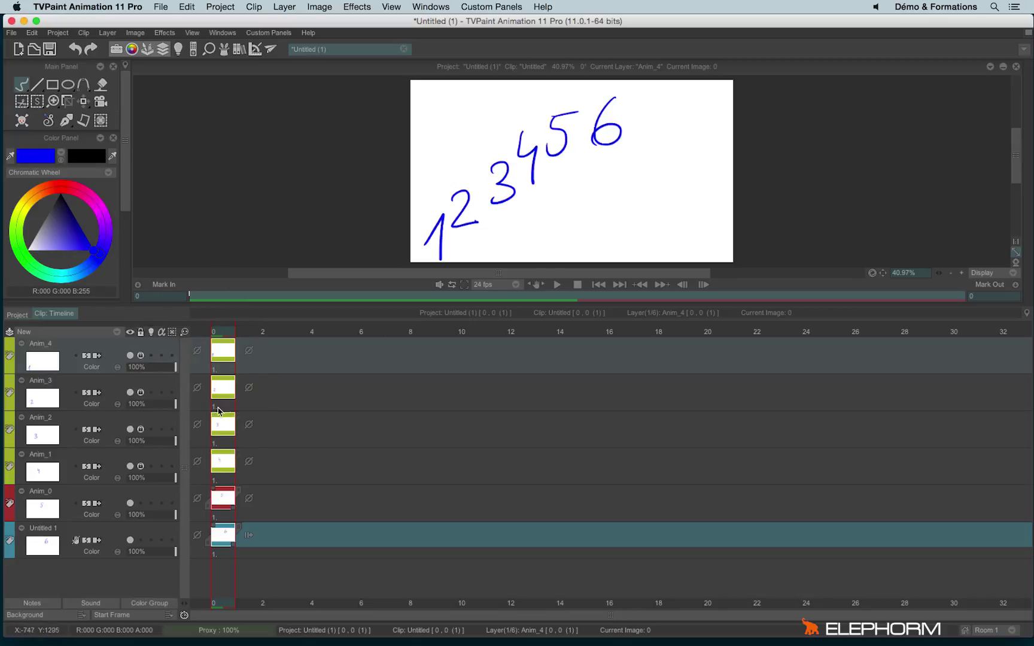
left_click(140, 332)
left_click(187, 380)
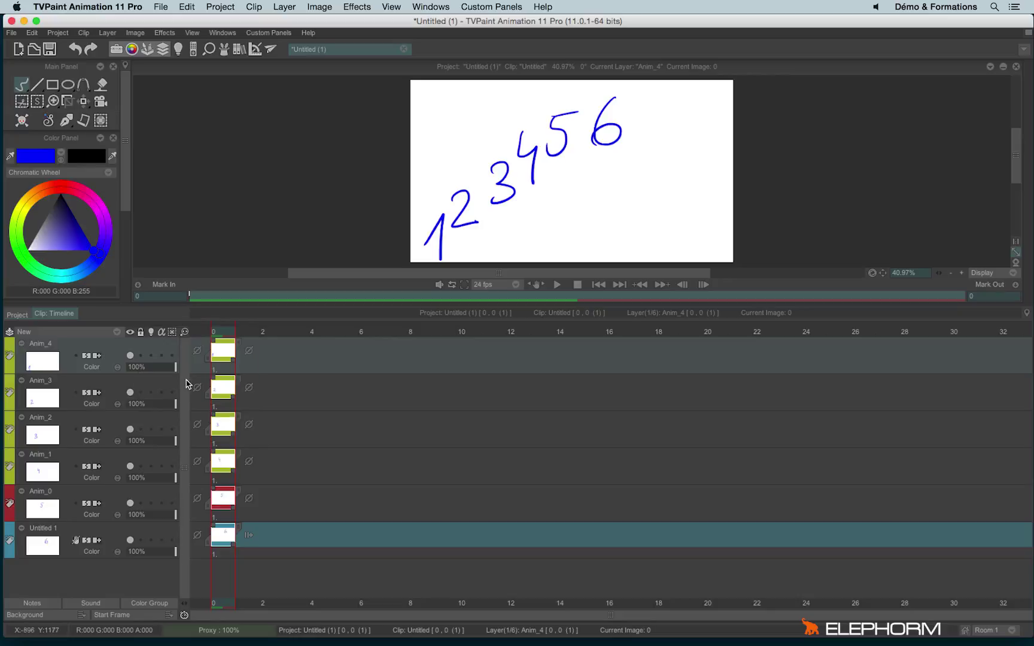
left_click(151, 333)
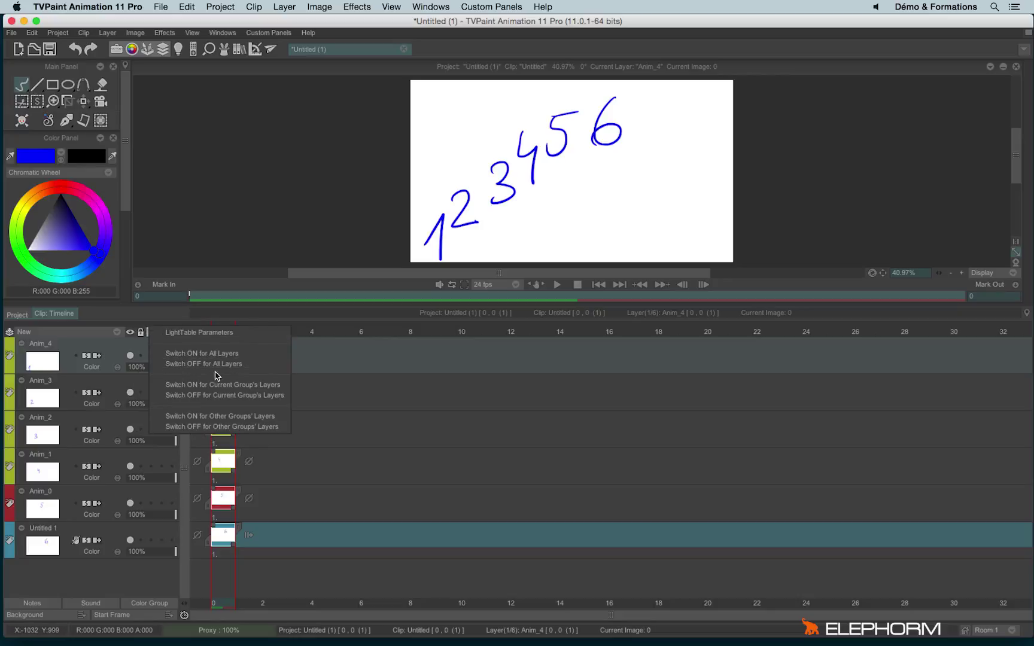
left_click(280, 387)
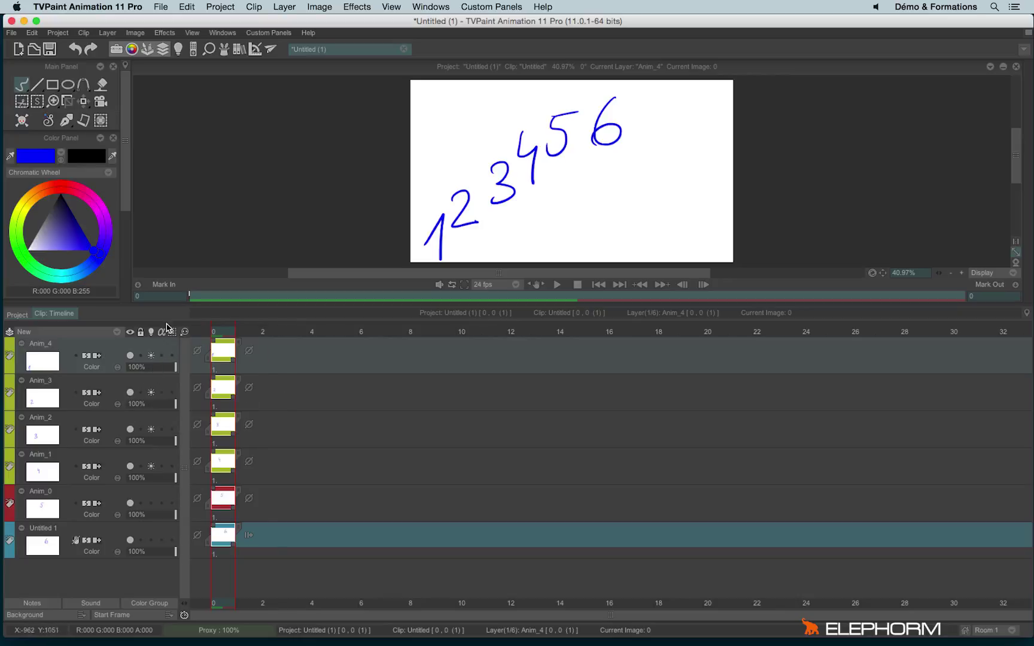
left_click(154, 335)
left_click(267, 397)
left_click(9, 331)
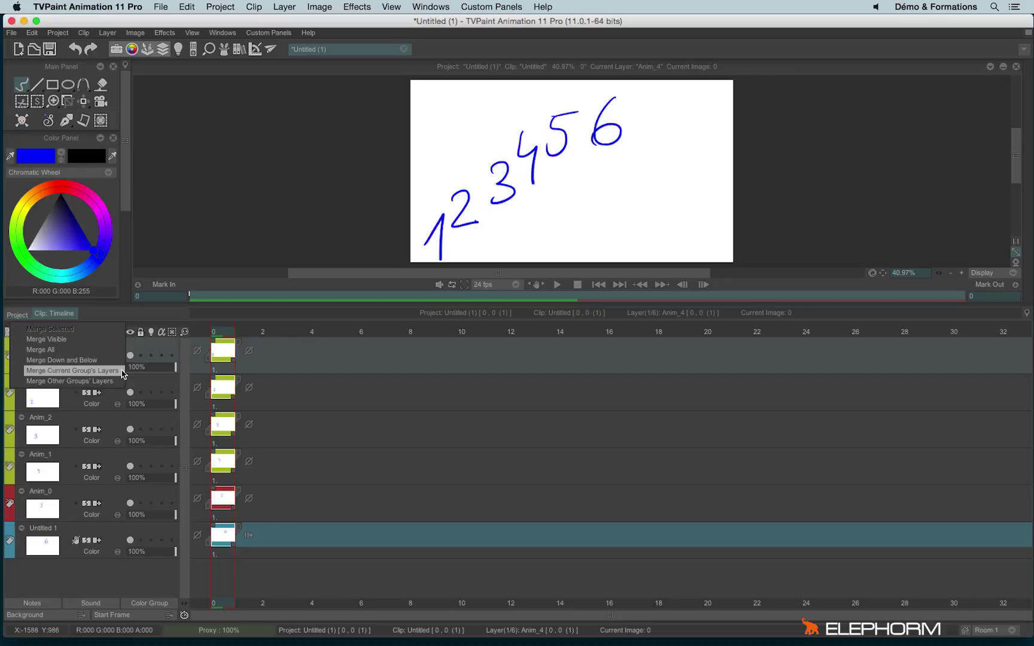
left_click(71, 370)
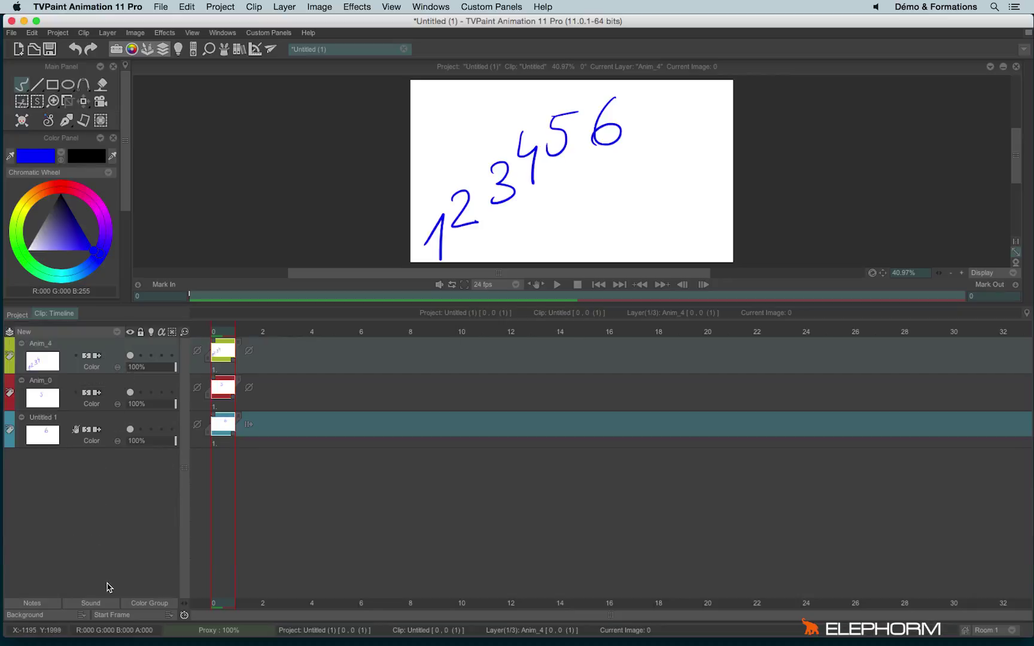
key("ctrl+z")
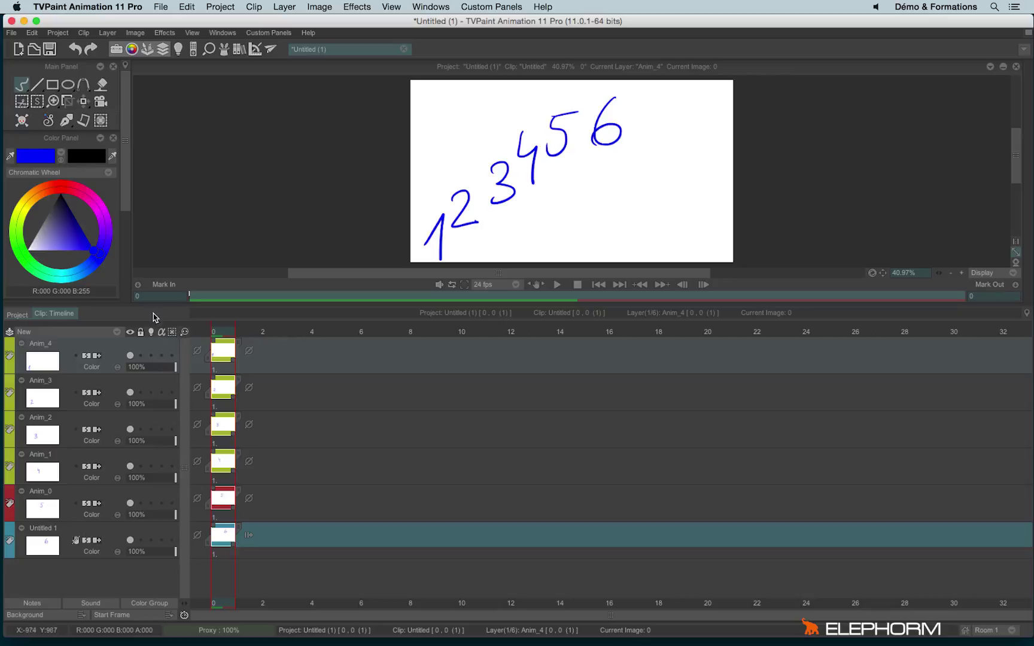
- Create a new layer preset named 'My' in the Layer Preset Manager
left_click(60, 331)
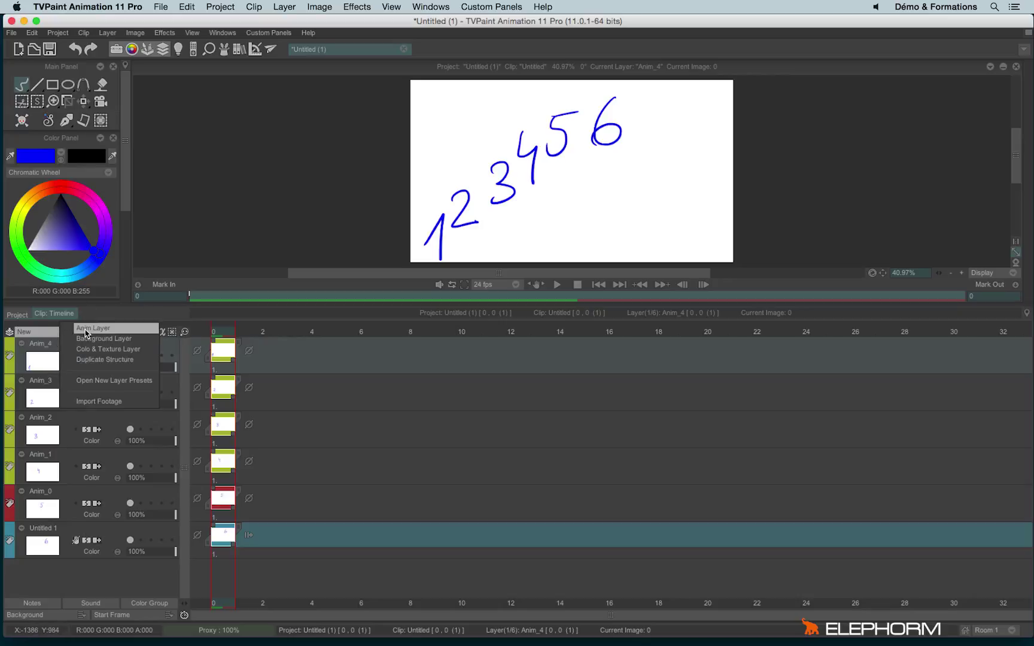
left_click(150, 387)
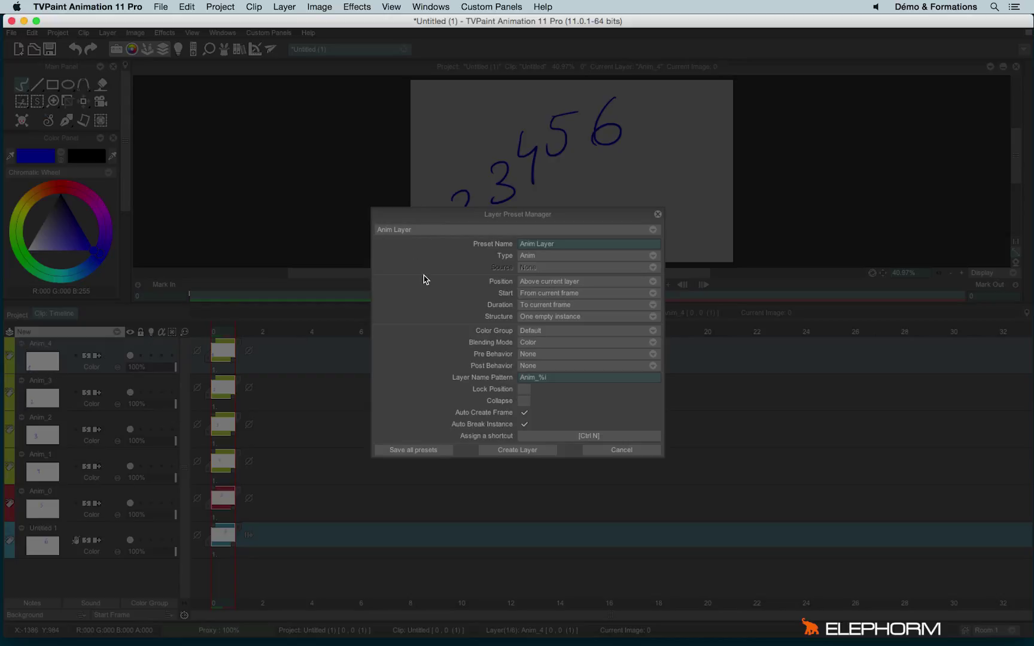
left_click(408, 229)
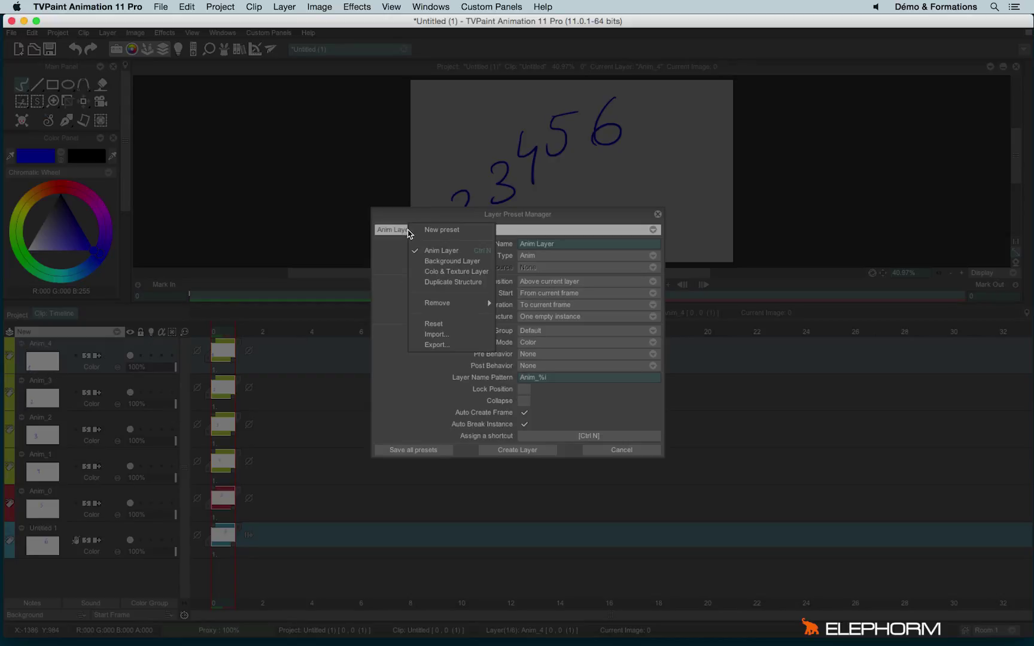
left_click(478, 230)
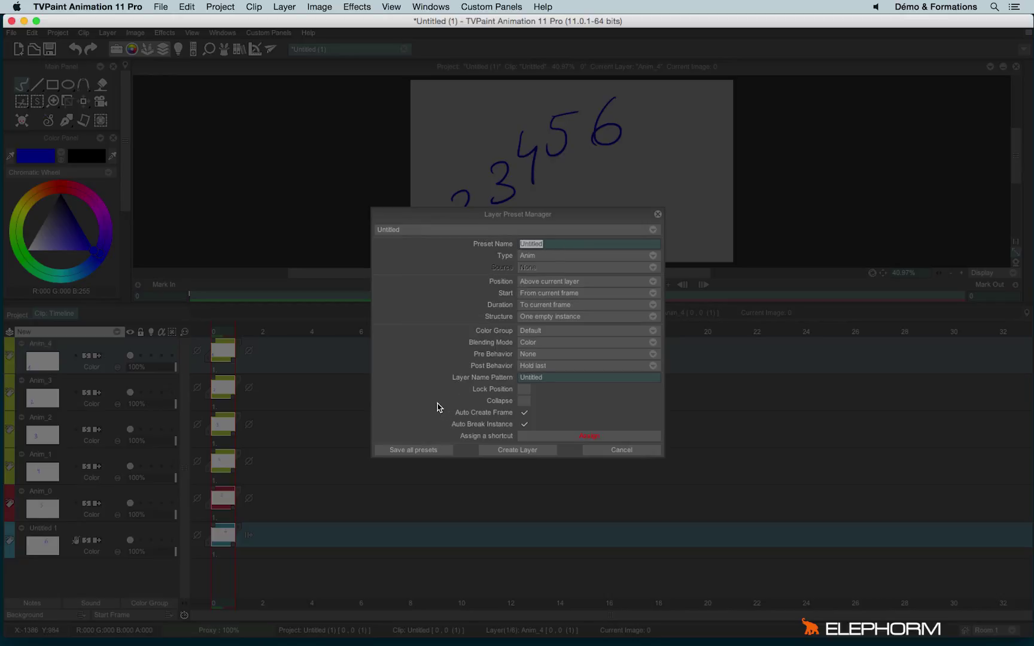
type("My preset")
key("Return")
- Keep the preset's layer type as Anim and close the Layer Preset Manager
left_click(525, 258)
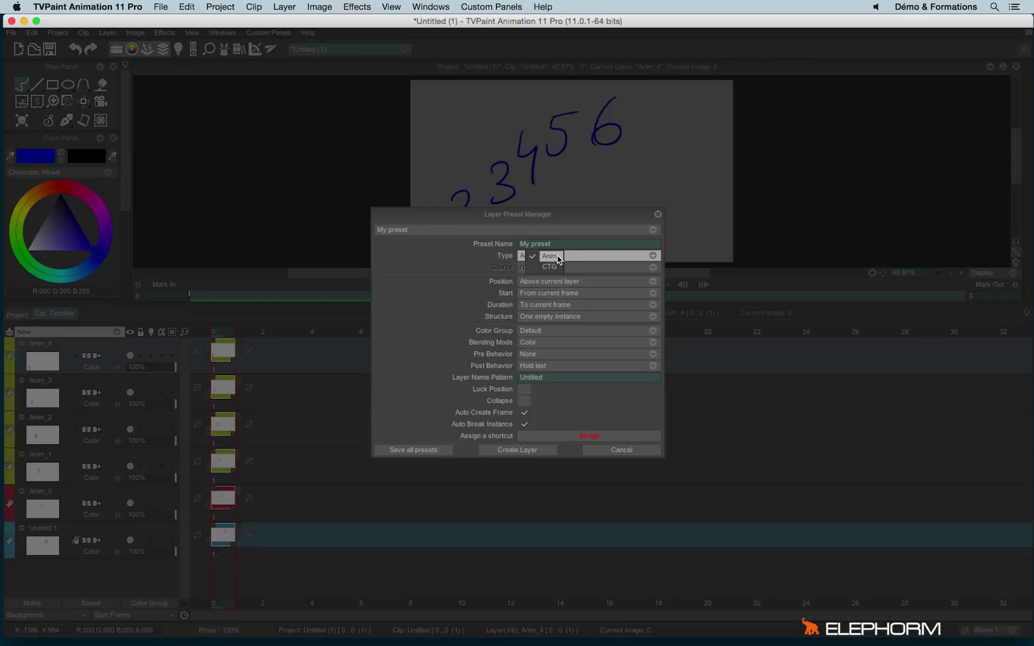
left_click(558, 259)
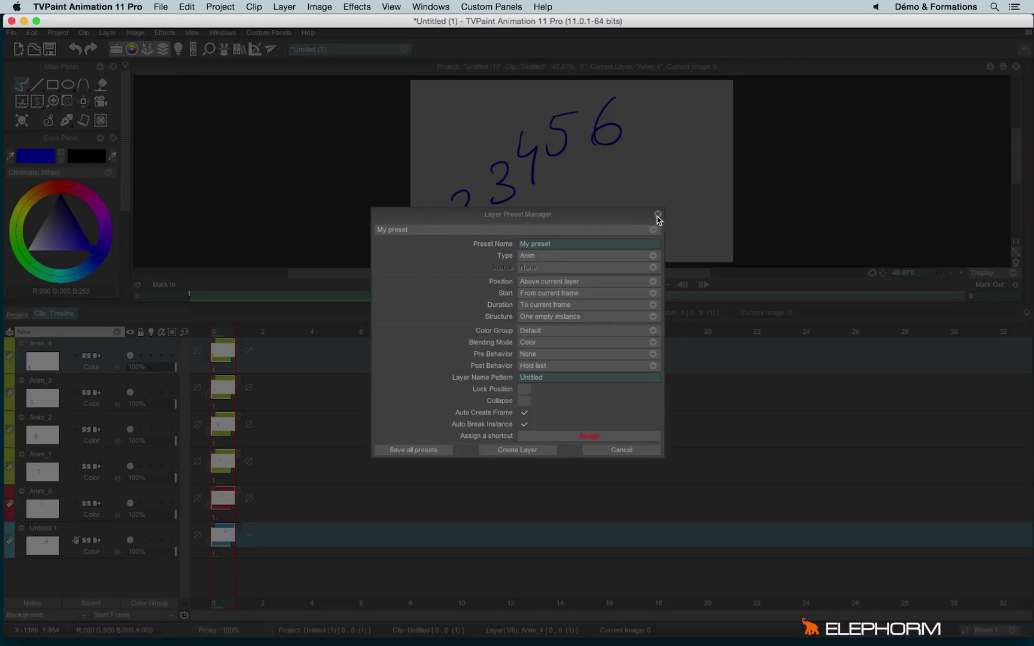
left_click(658, 214)
left_click(73, 332)
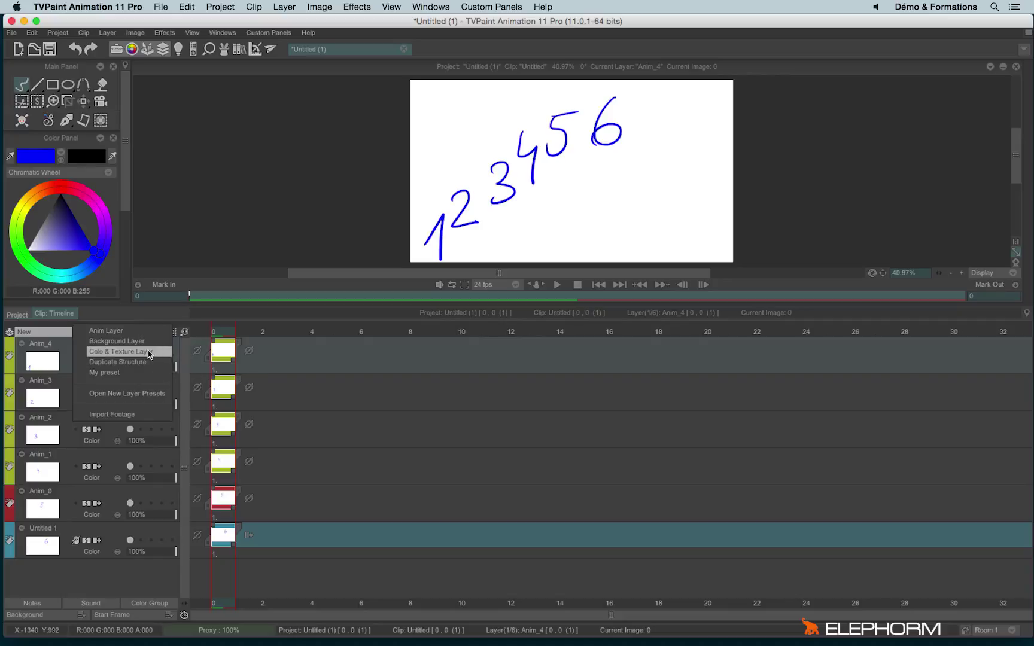
left_click(238, 266)
left_click(100, 331)
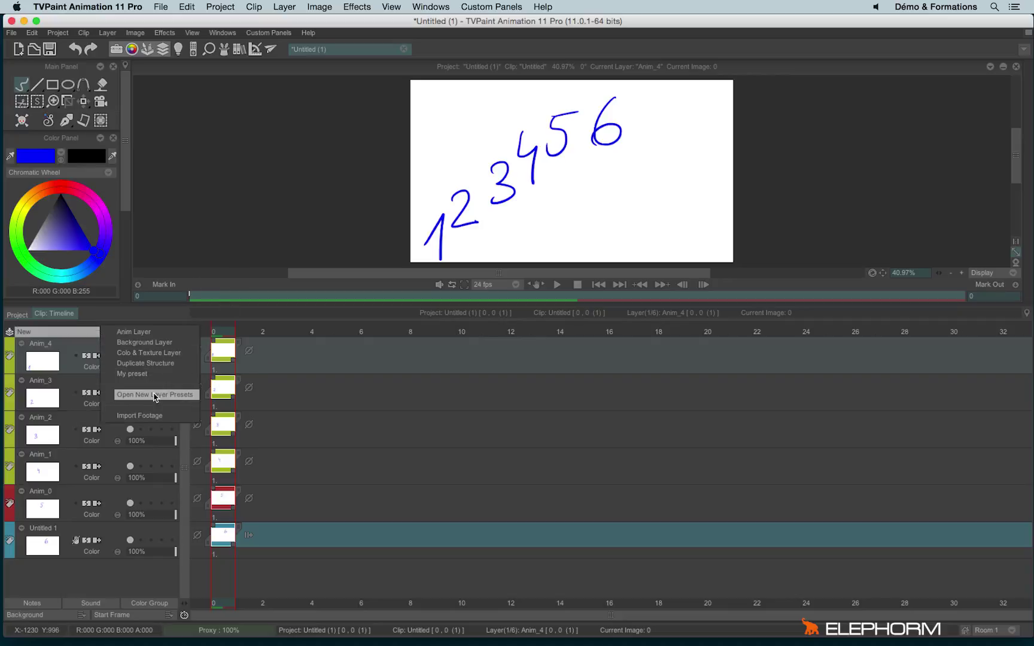
left_click(152, 395)
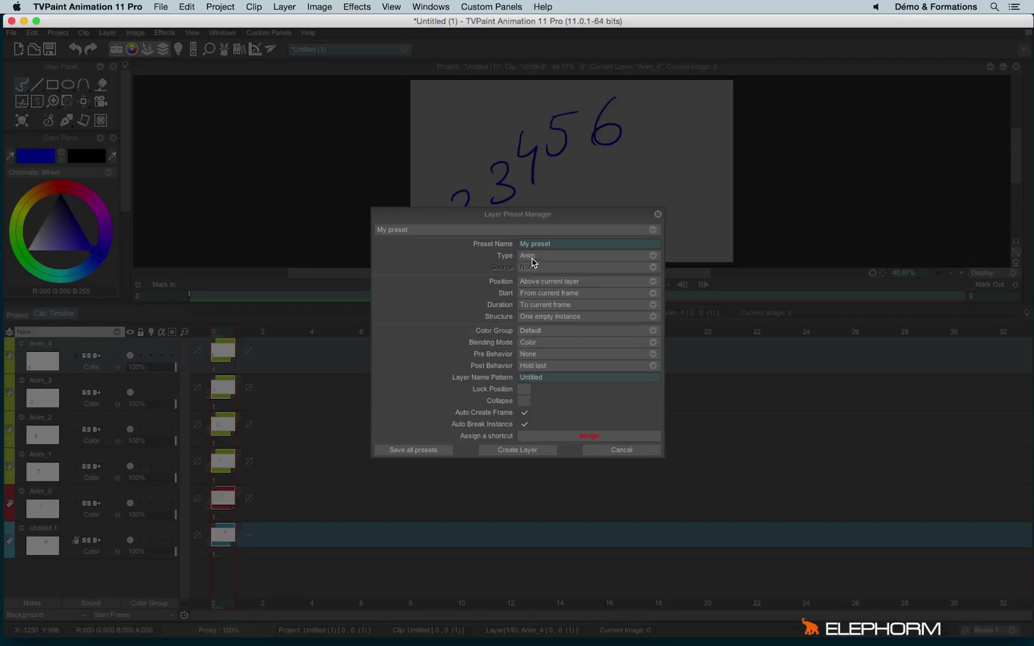
left_click(531, 257)
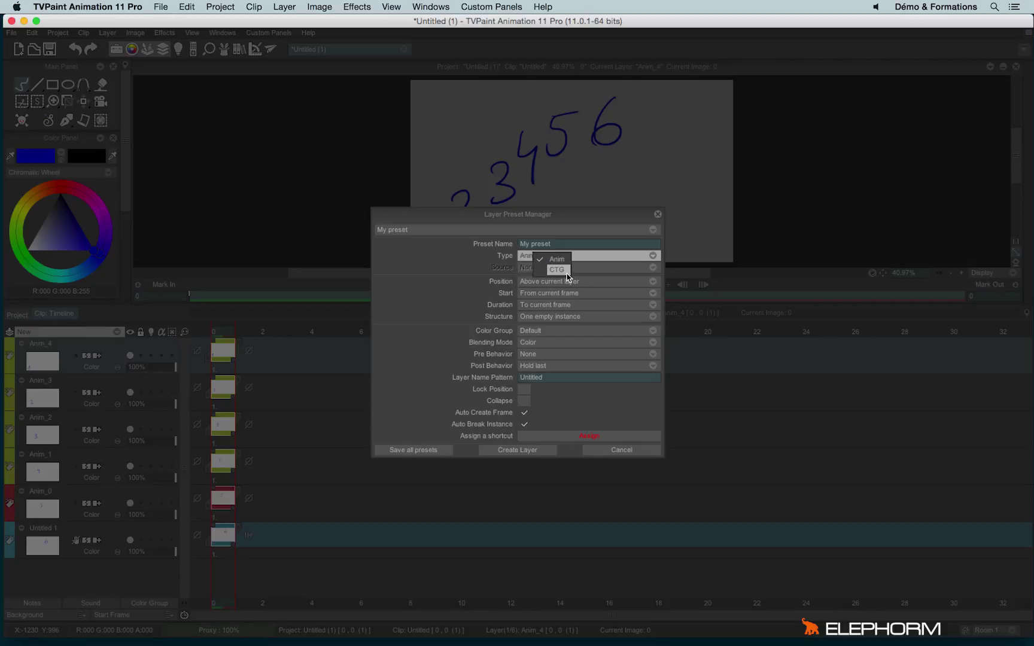
left_click(435, 250)
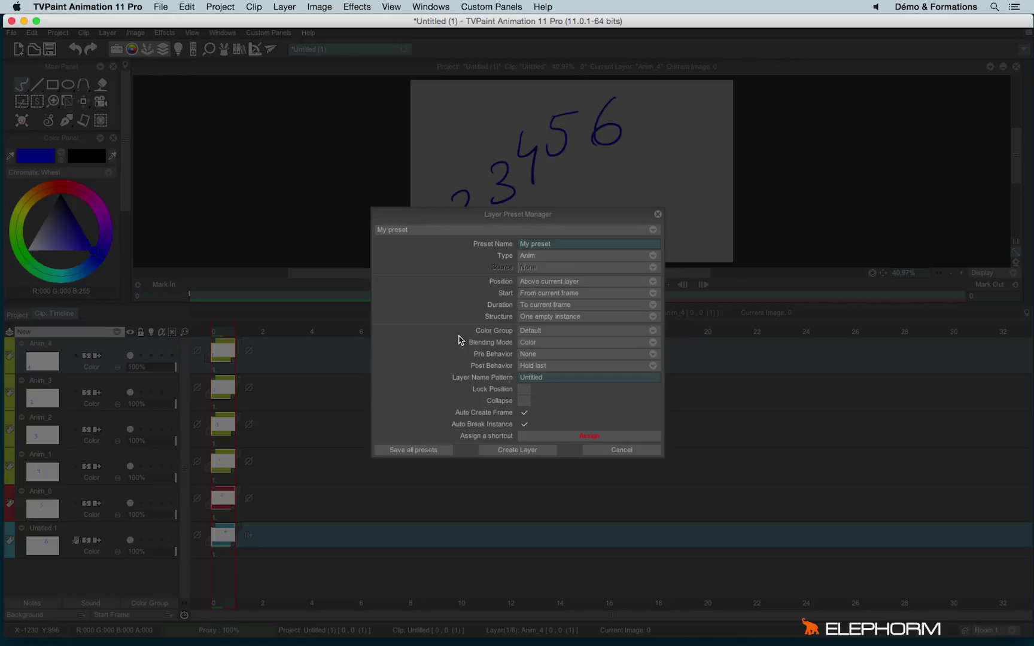
left_click(525, 286)
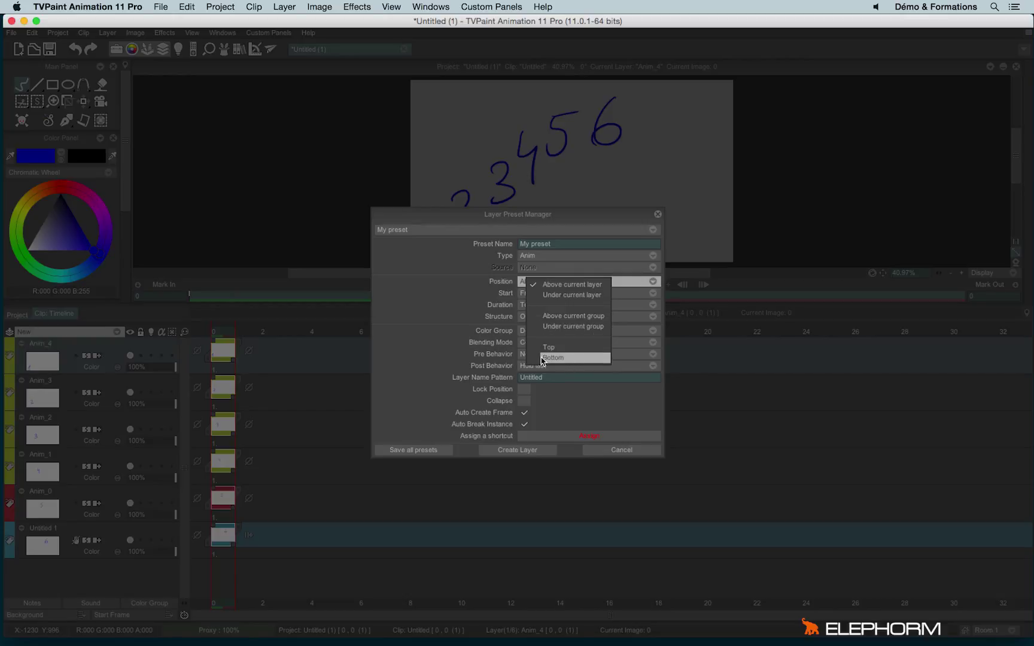
left_click(412, 276)
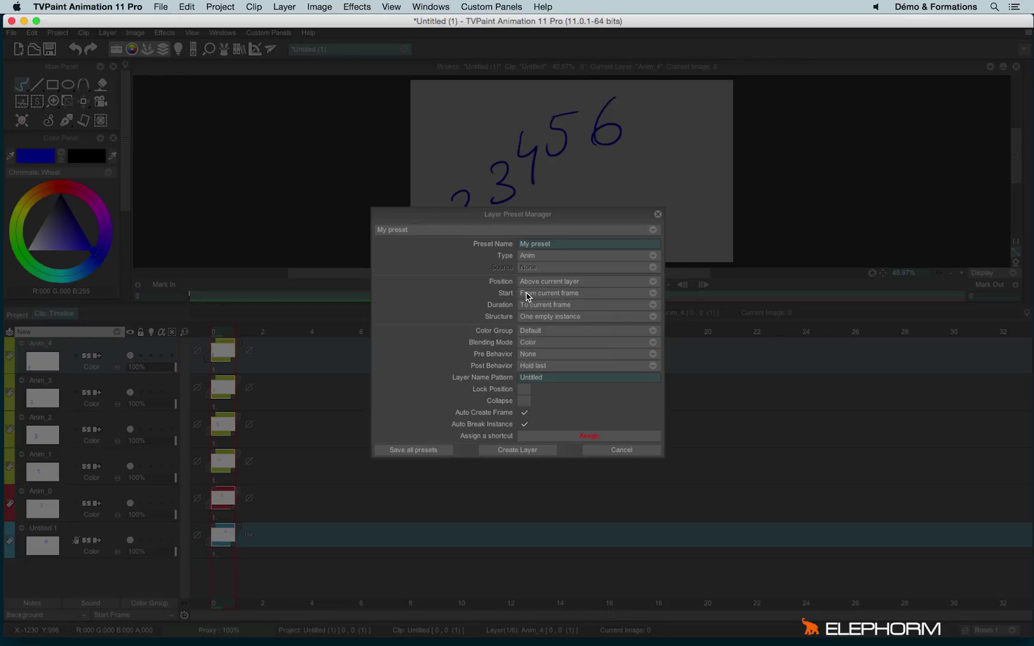
left_click(527, 295)
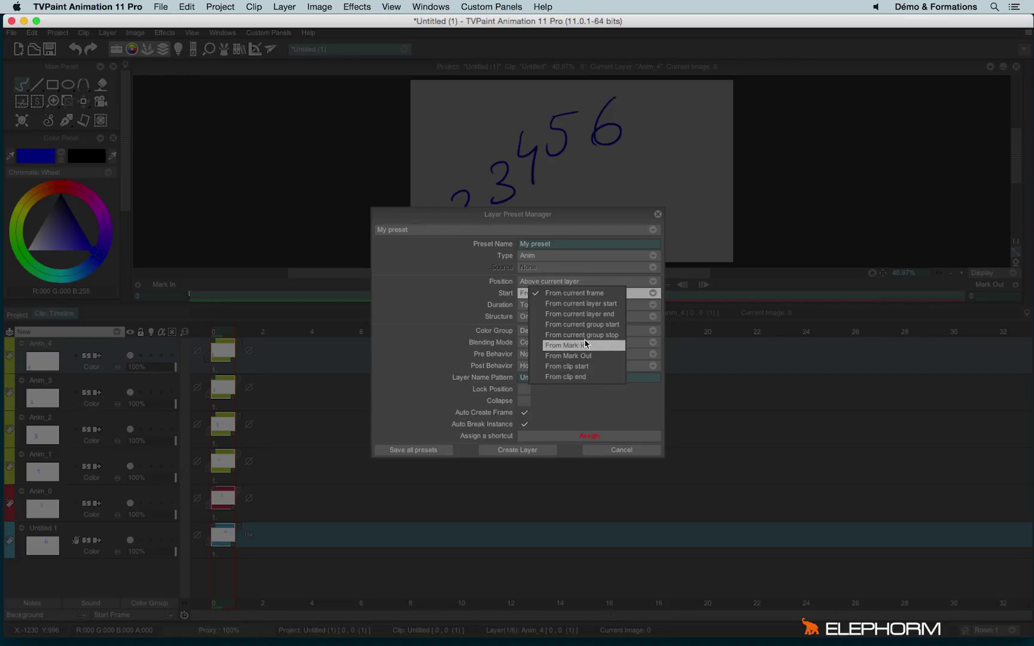
left_click(489, 293)
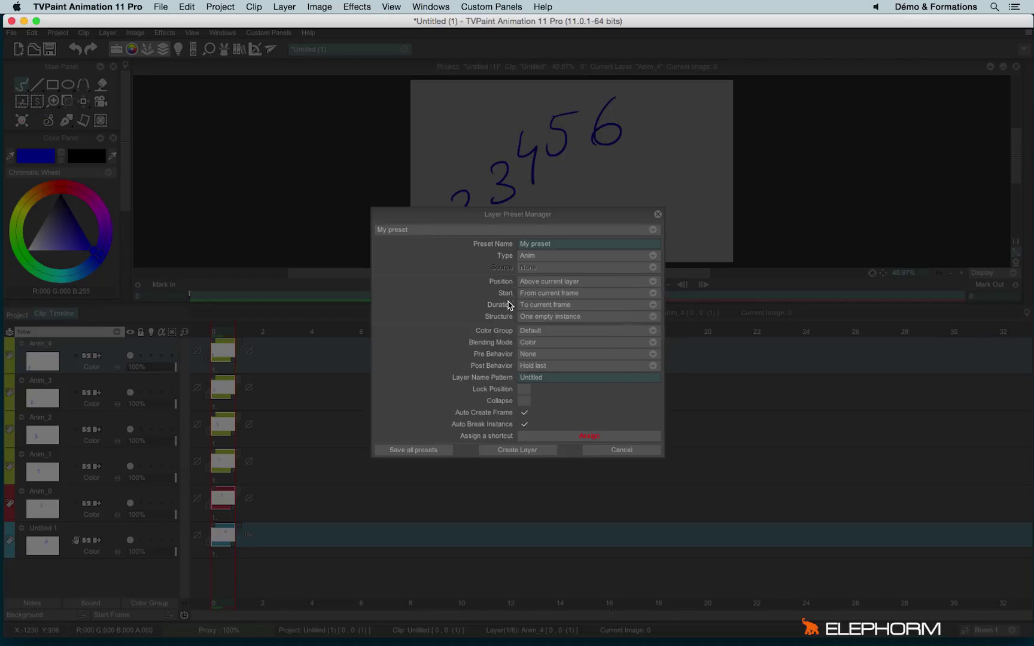
left_click(528, 307)
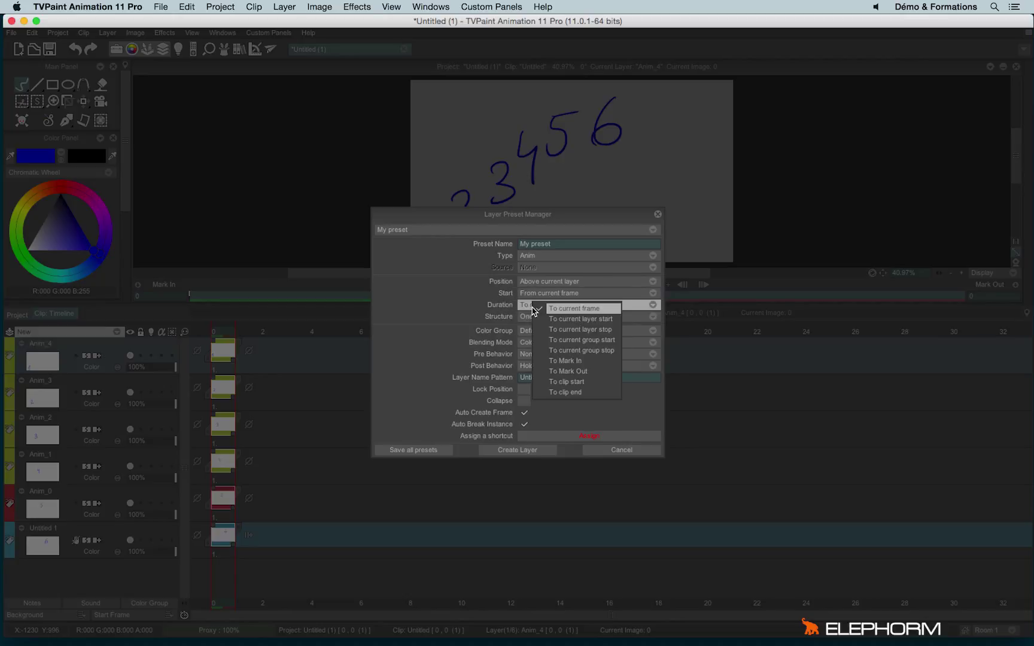
left_click(468, 293)
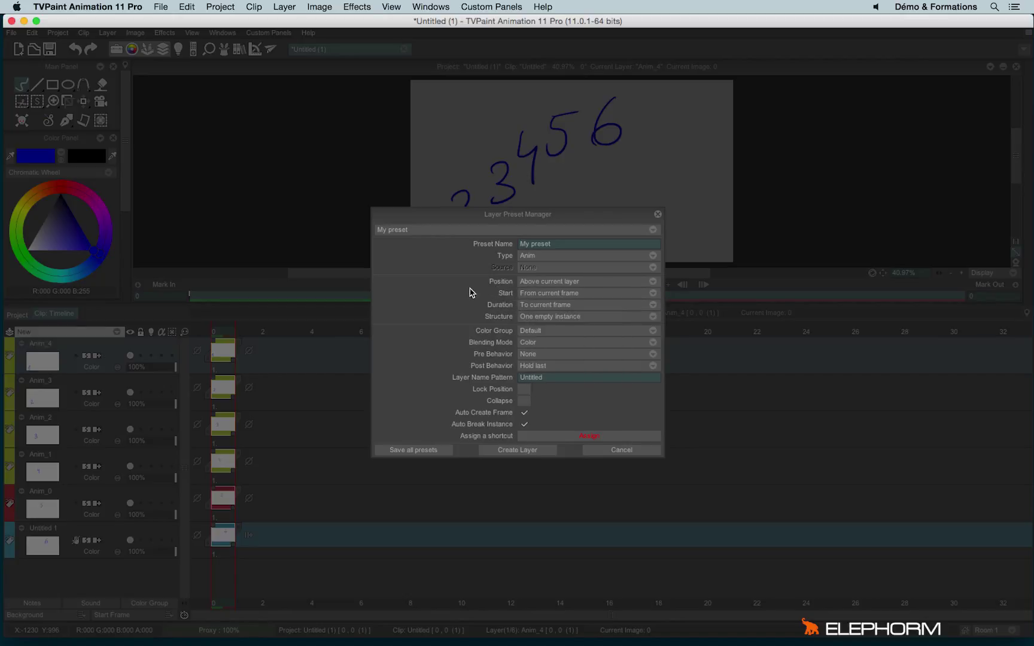
- Shift Anim_4's drawing to start at frame 7 and set My preset's duration to To current layer stop
left_click(657, 214)
left_click_drag(225, 356, 713, 376)
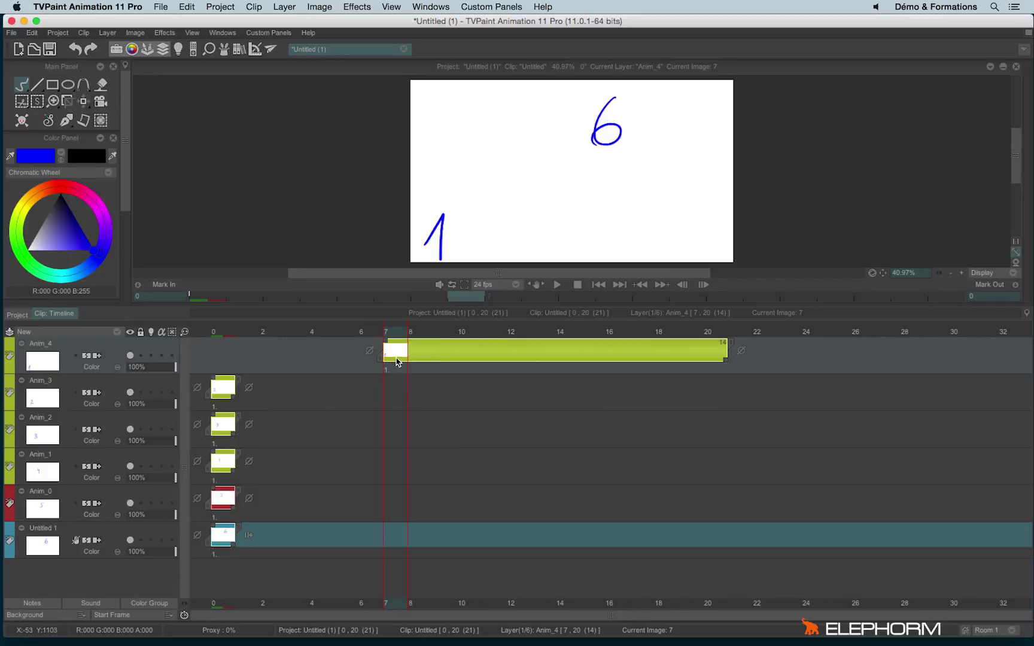
left_click(109, 332)
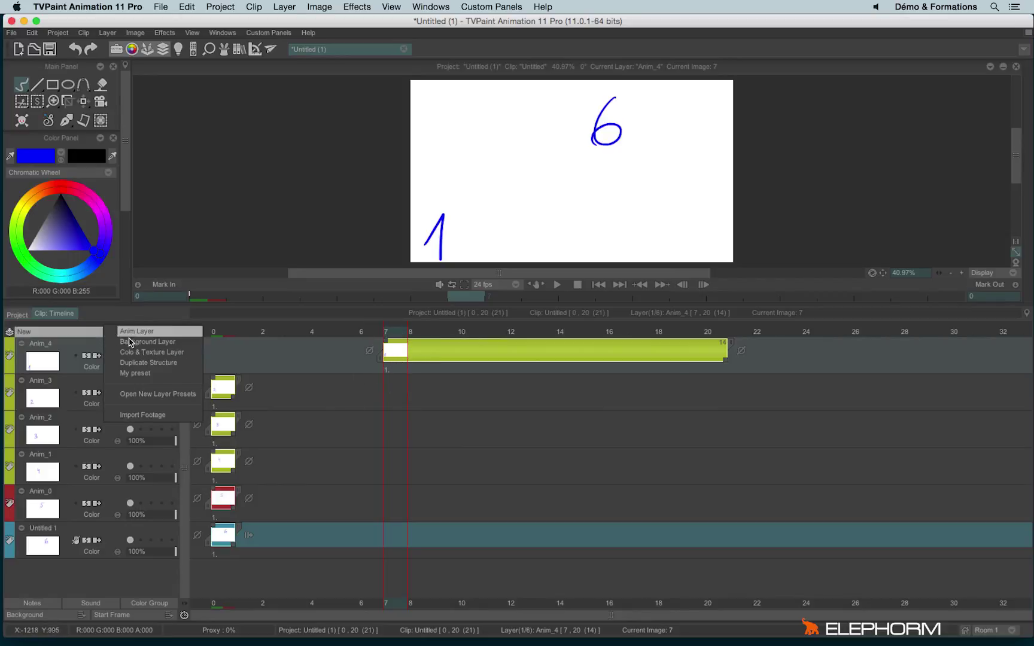
left_click(162, 395)
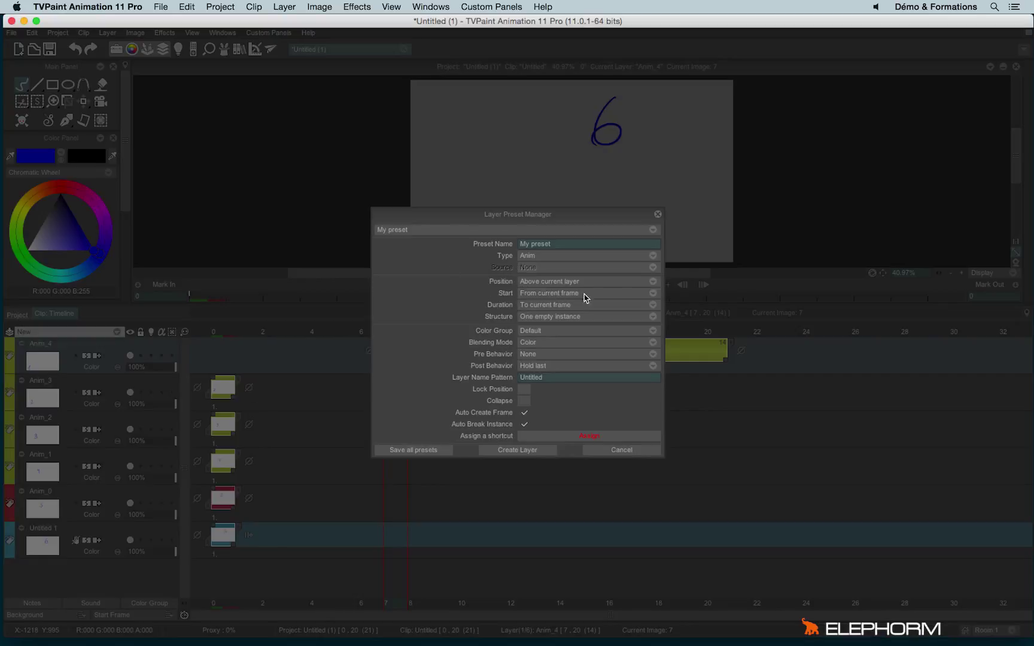
left_click(531, 293)
left_click(556, 294)
left_click(546, 305)
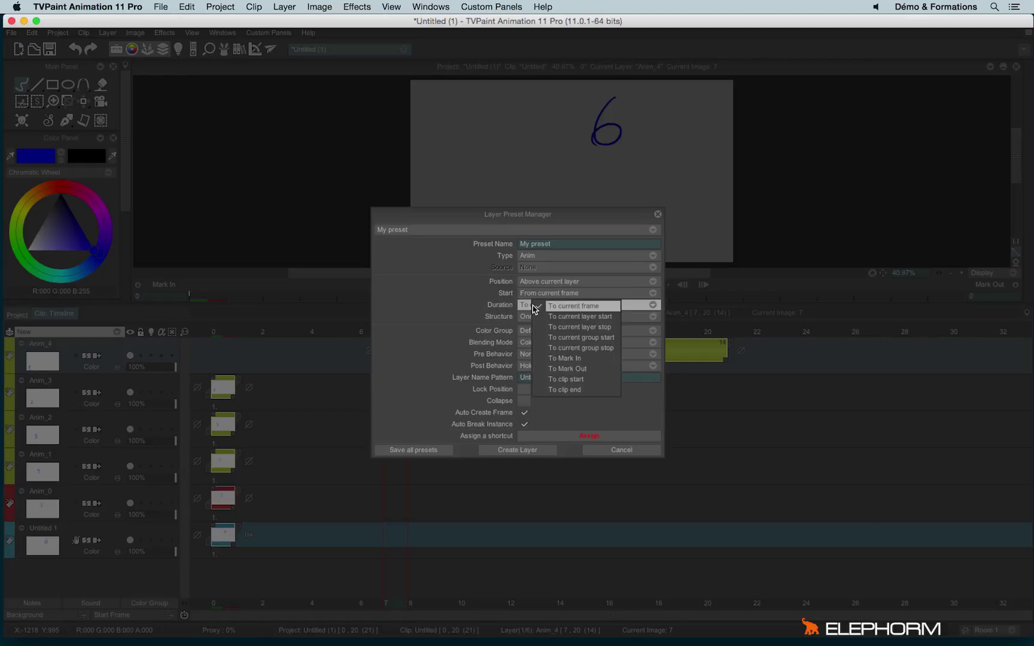
left_click(613, 327)
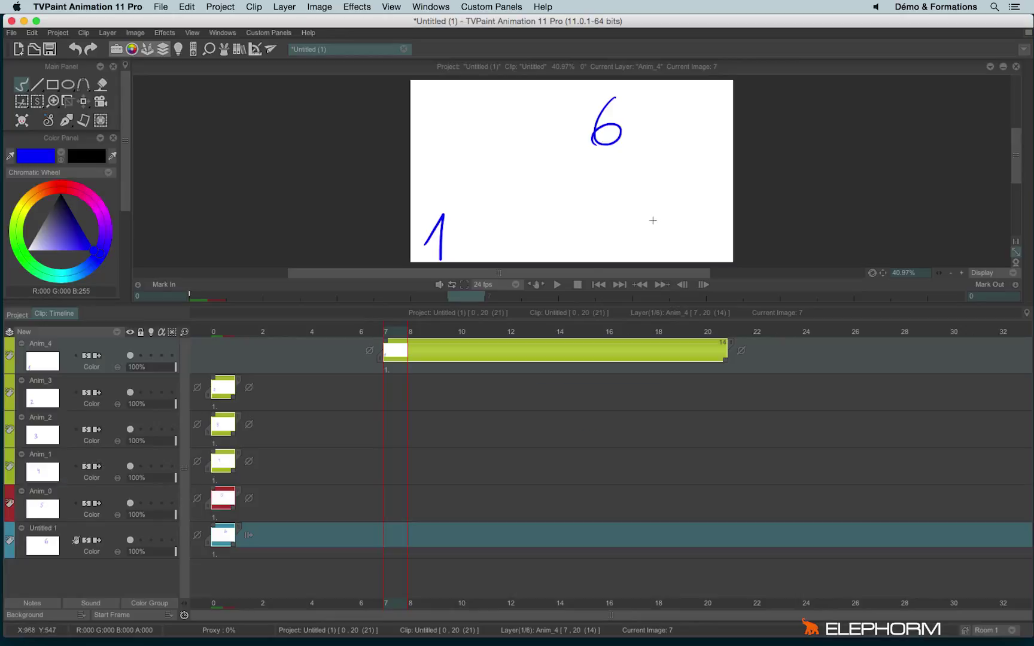
left_click(657, 214)
- From frame 0, add a new Untitled layer from the preset at the top of the timeline
mouse_move(397, 332)
left_mouse_down()
mouse_move(410, 333)
mouse_move(220, 338)
left_mouse_up()
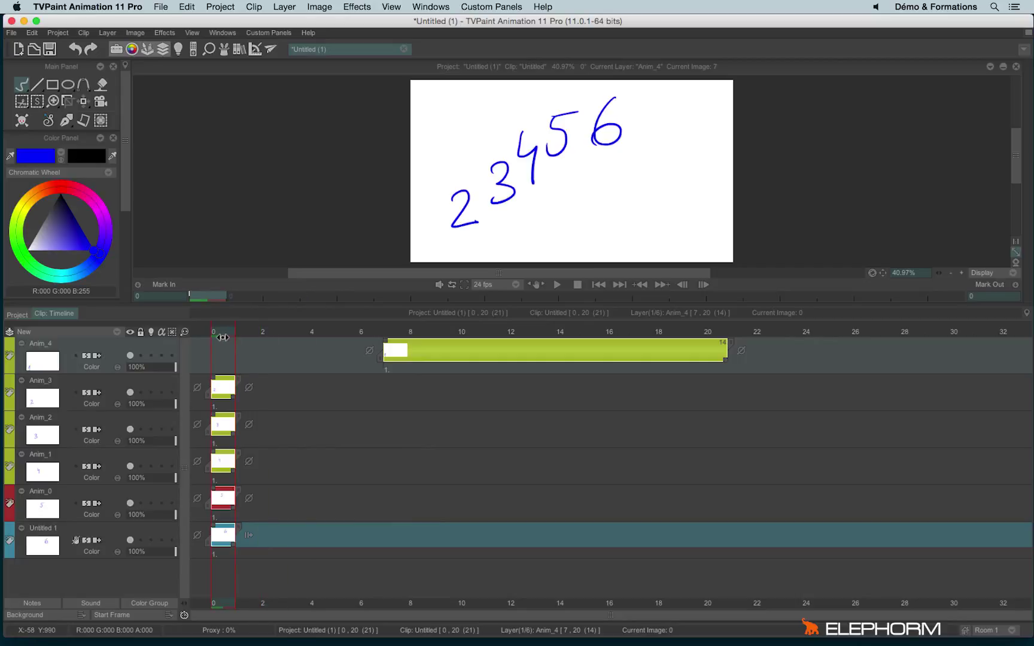
left_click(107, 333)
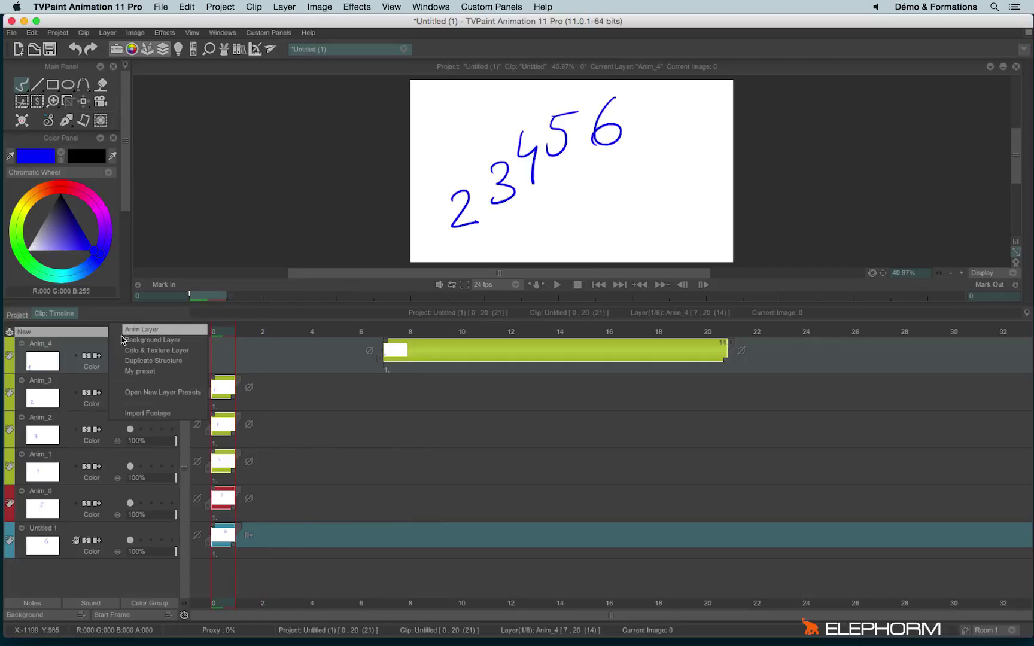
left_click(161, 370)
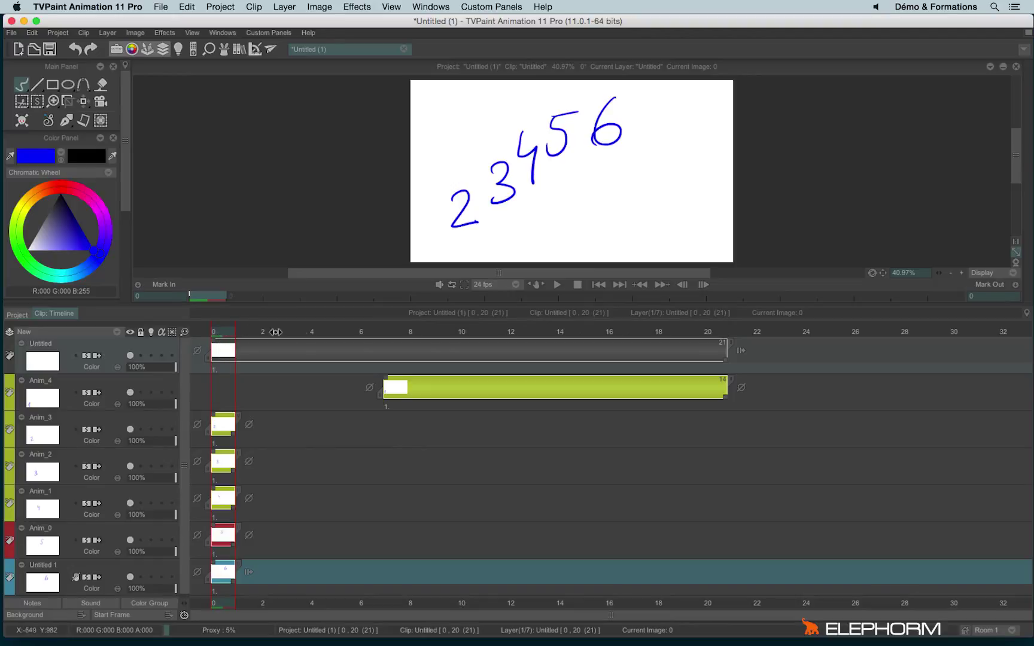
- At frame 20, compare the new Untitled layer's end with Anim_4's end
left_click(718, 329)
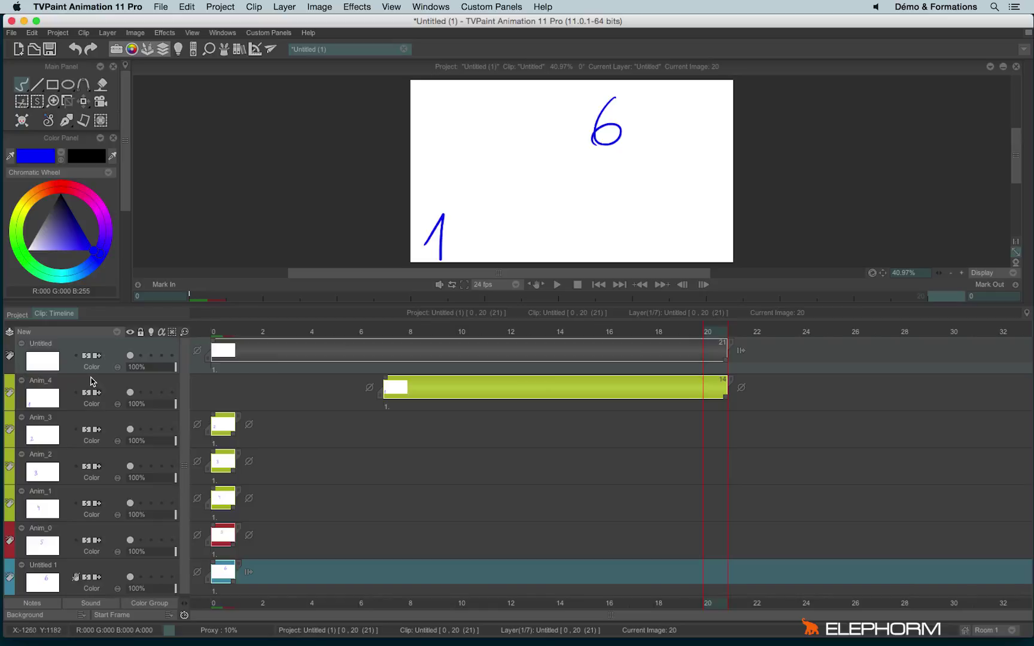
left_click(505, 396)
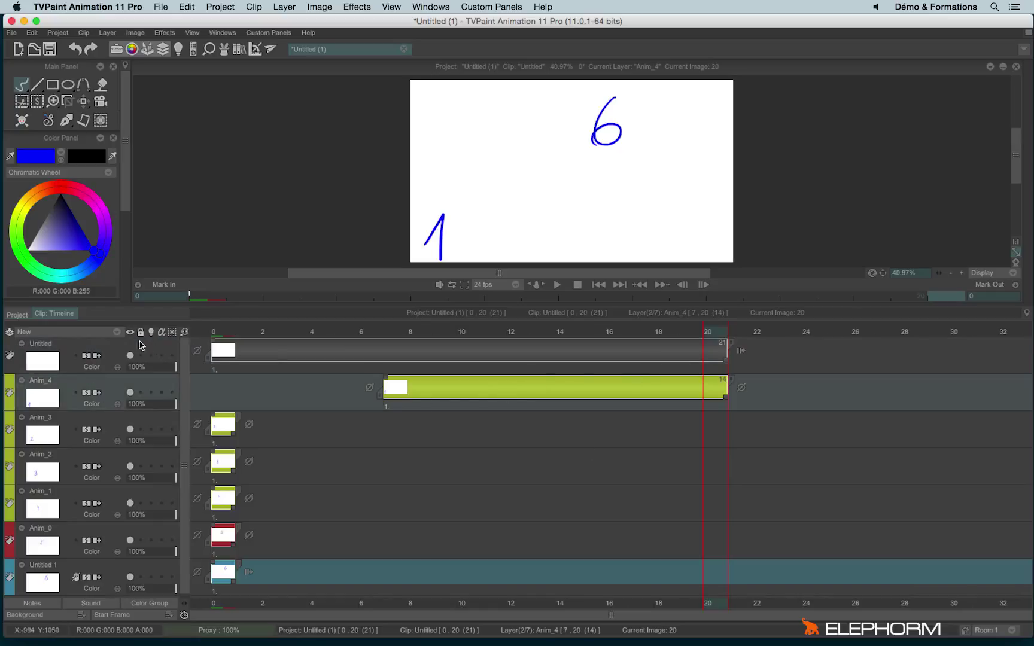
left_click(585, 354)
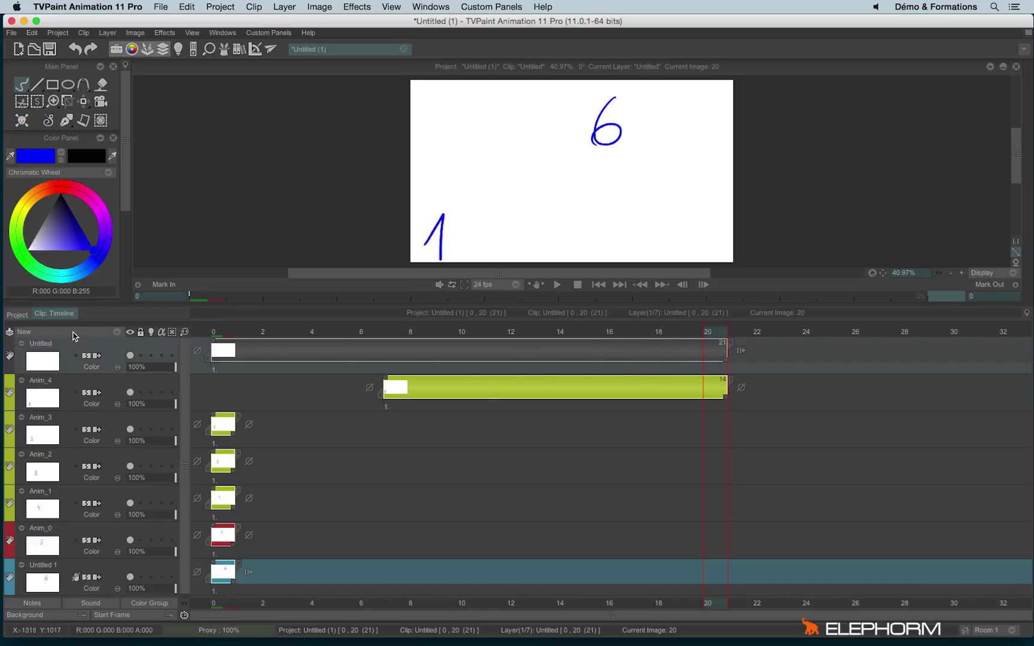
left_click(95, 333)
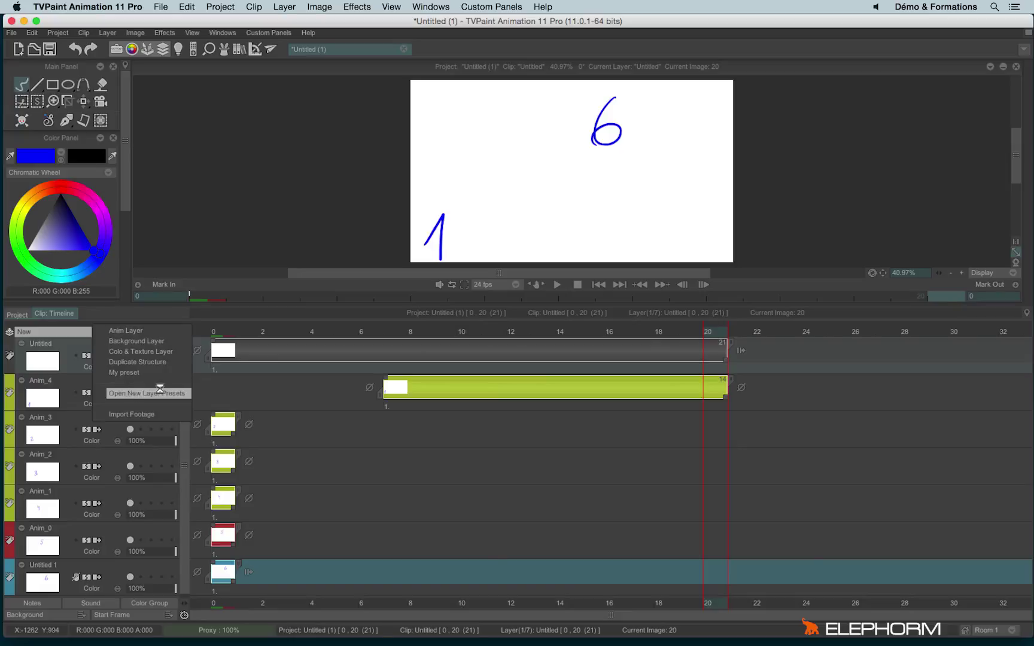
- Set the layer preset structure to fill new layers with several empty instances
left_click(157, 392)
left_click(525, 317)
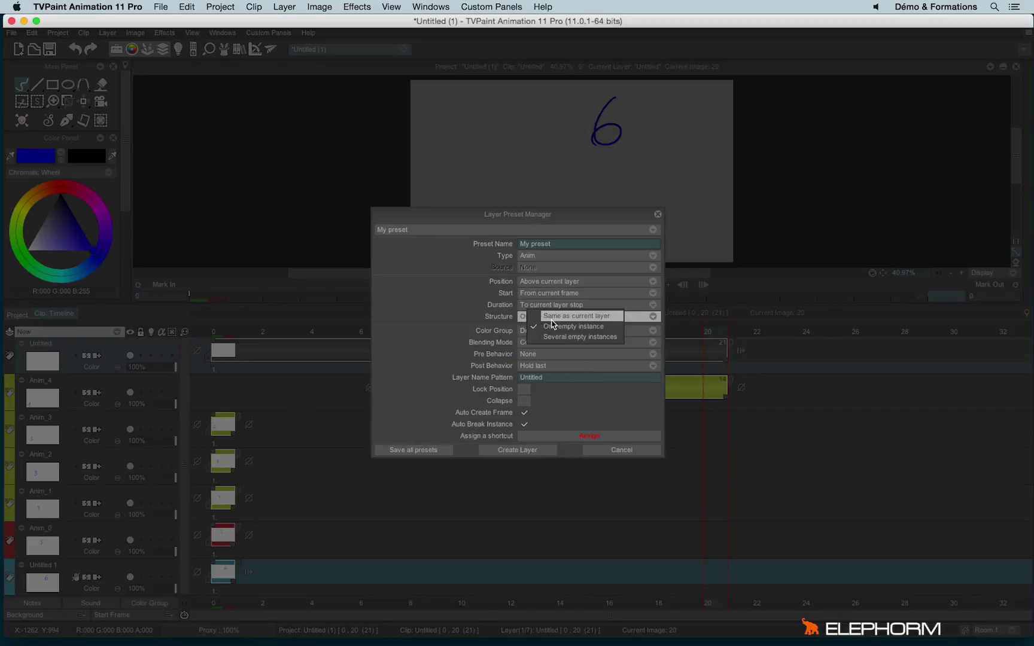
left_click(615, 337)
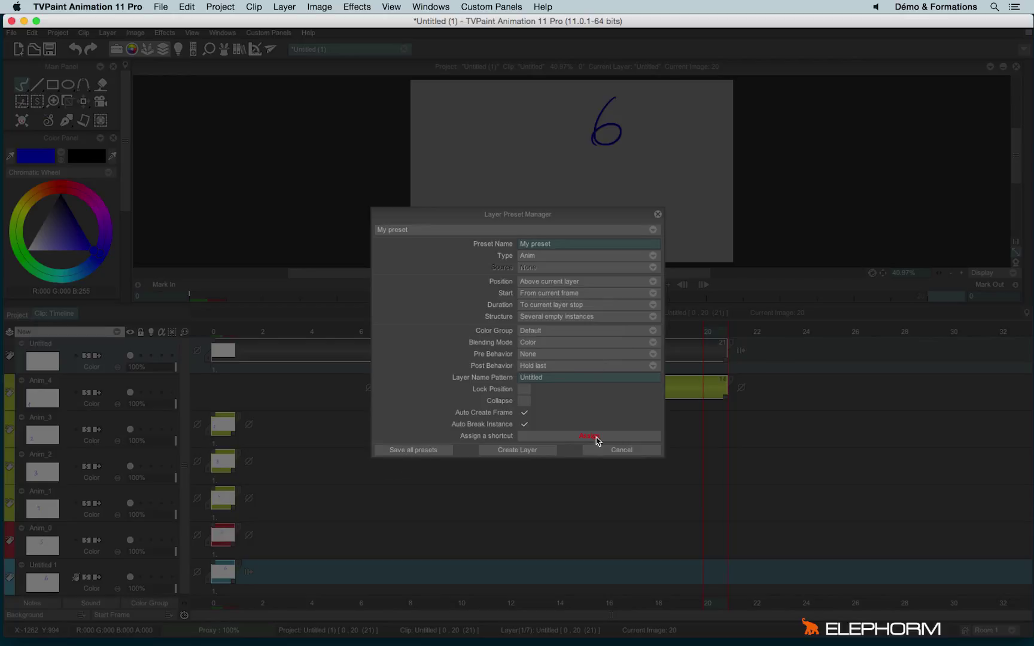
left_click(659, 216)
- From the first frame, add a new layer from My preset and play the animation
left_click(215, 333)
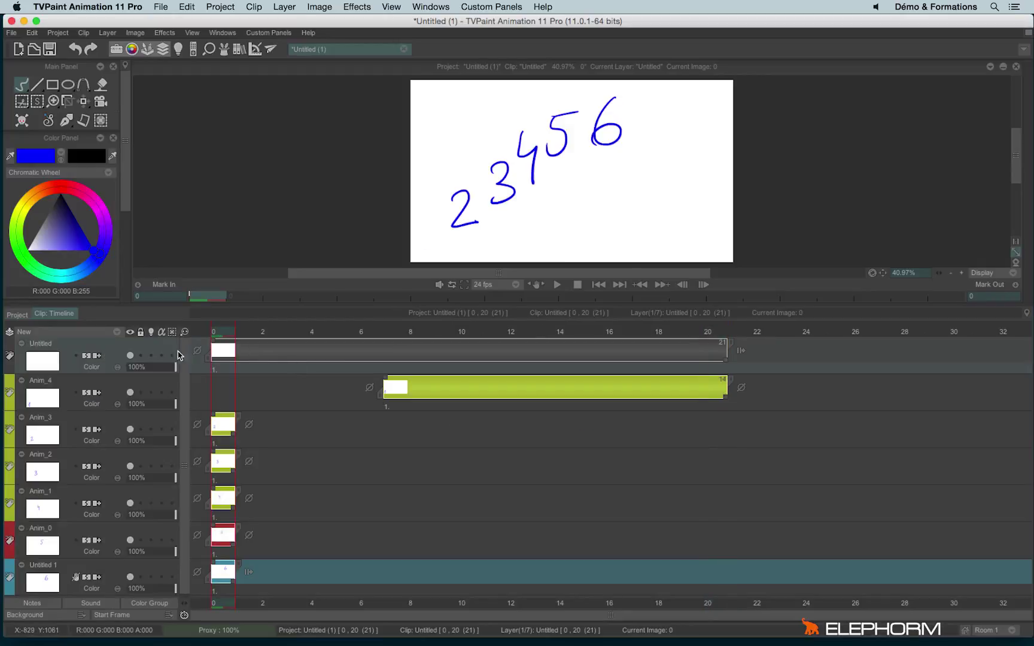
left_click(77, 333)
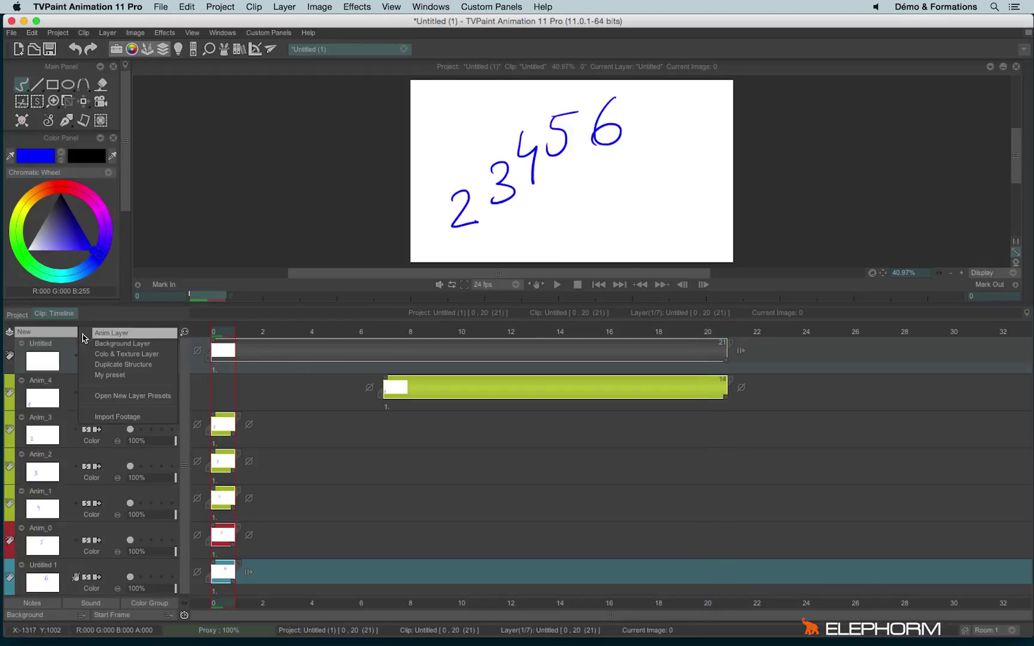
left_click(137, 375)
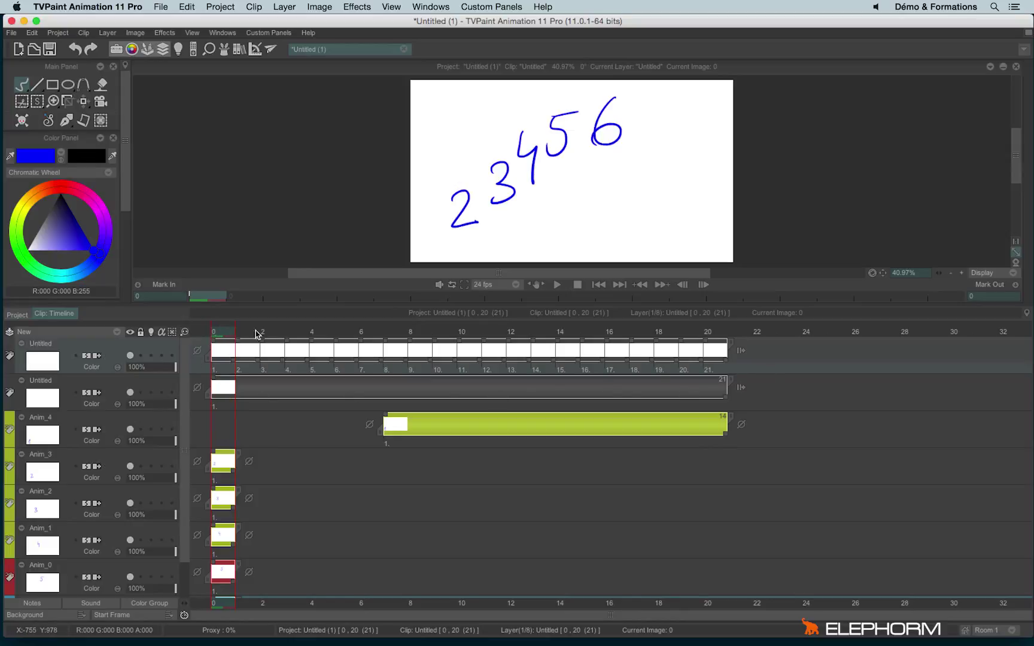
key("space")
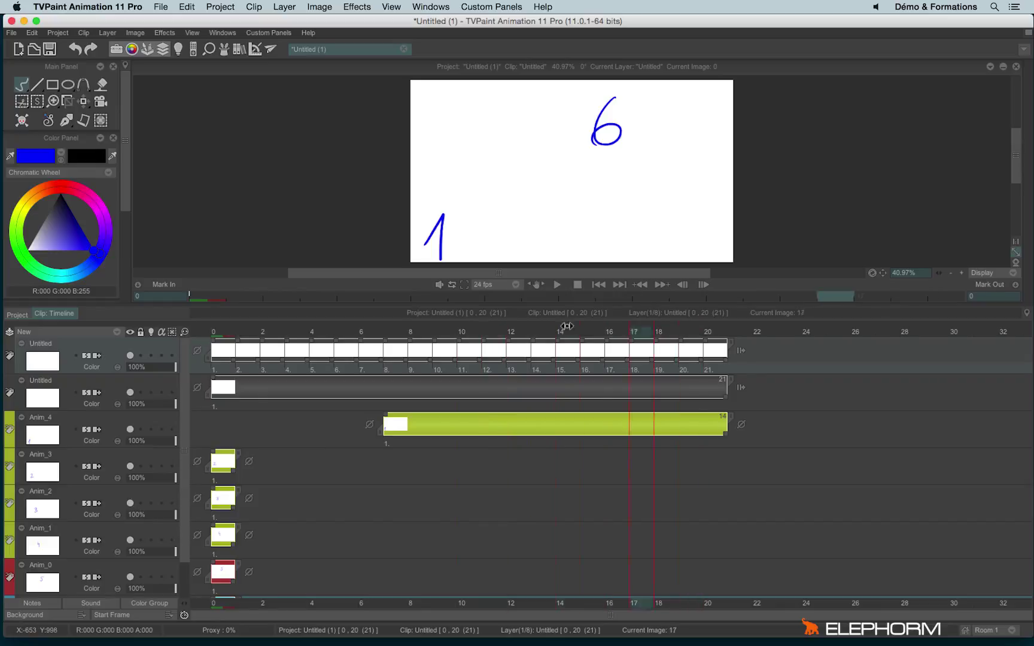
- Add a layer starting at image 2, then undo it
left_click(262, 333)
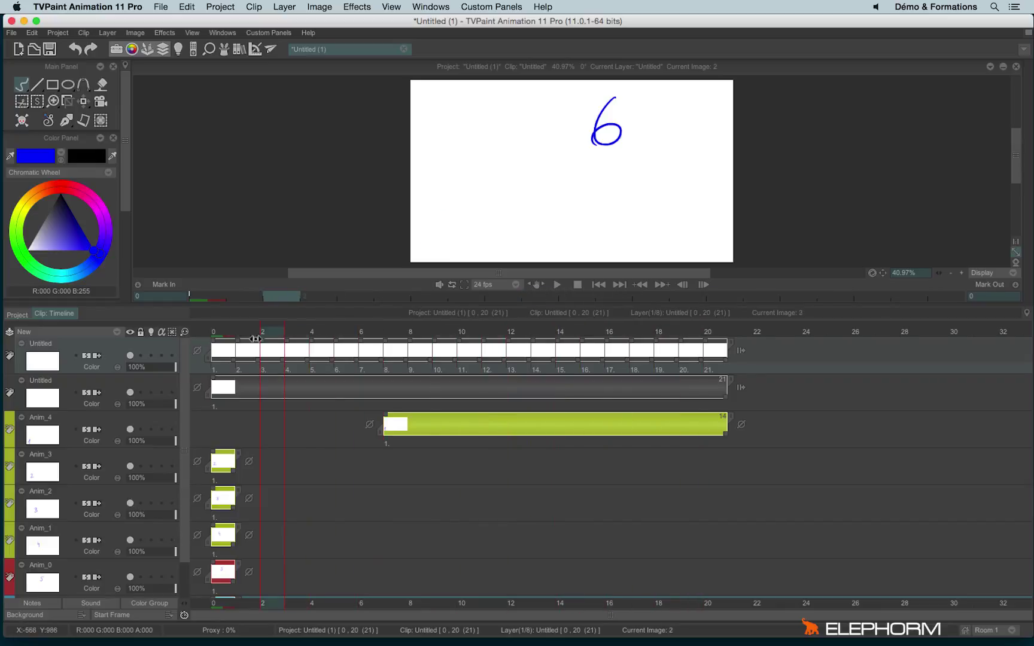
left_click(95, 336)
left_click(150, 374)
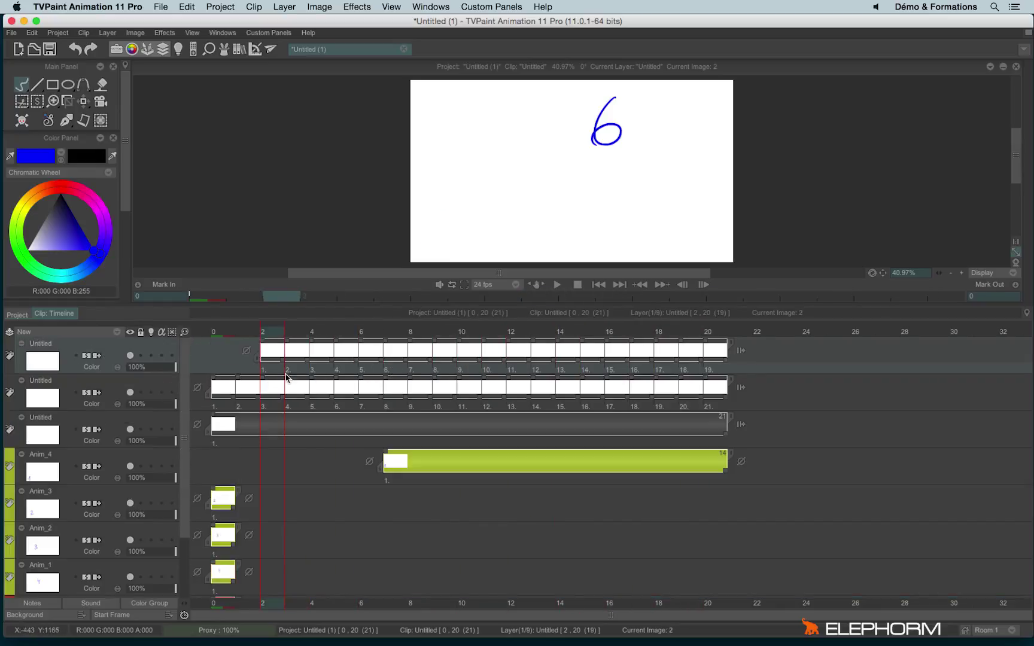
key("super+z")
- In My preset's settings, keep the colour group on Default and blending on Color
left_click(94, 332)
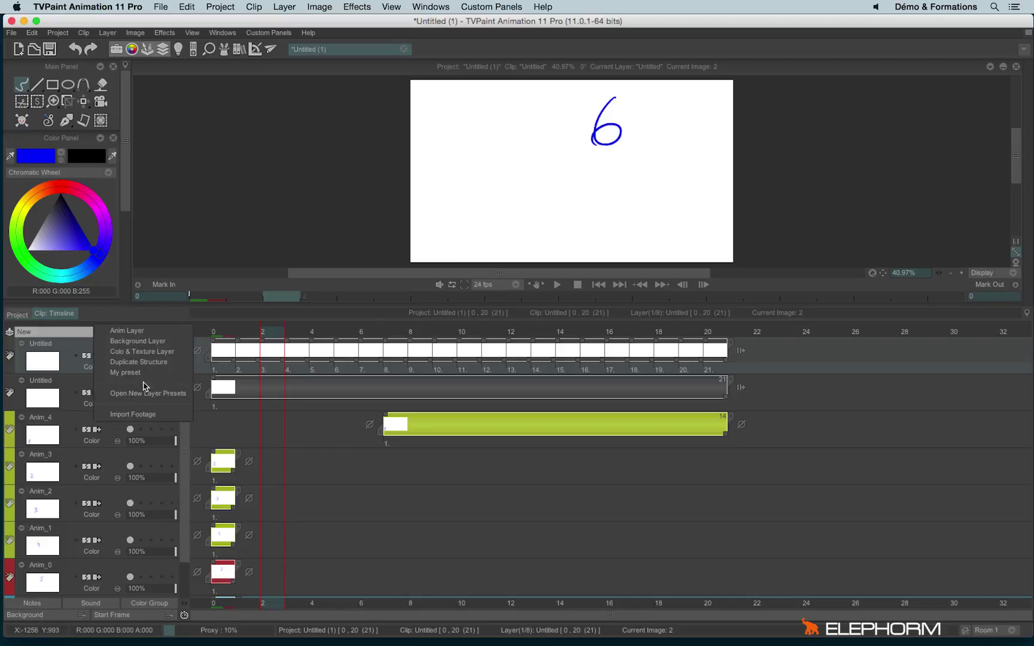
left_click(149, 394)
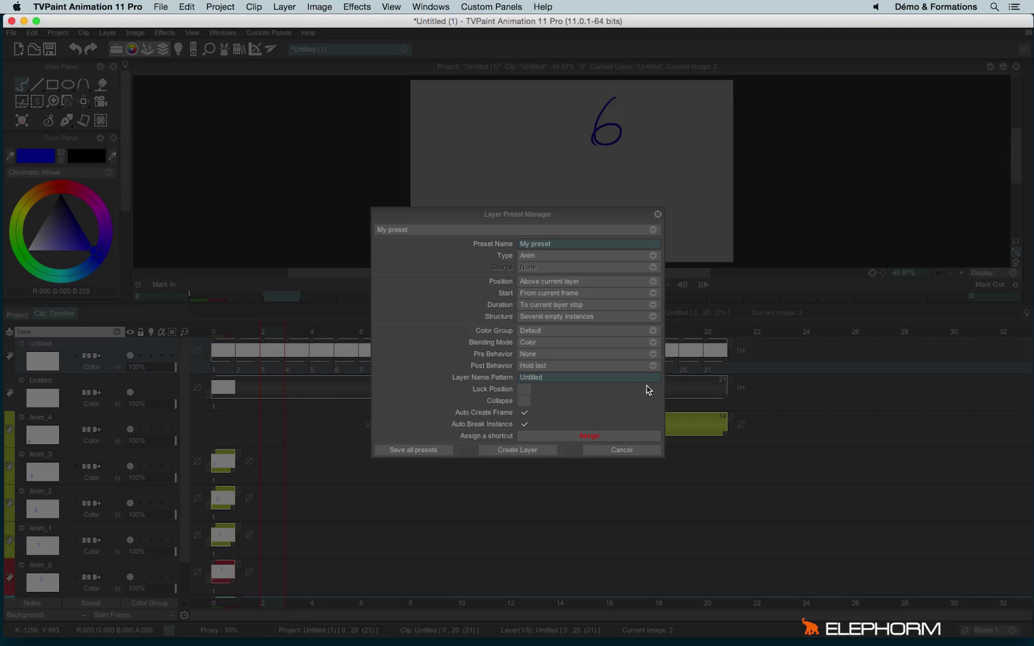
left_click(532, 336)
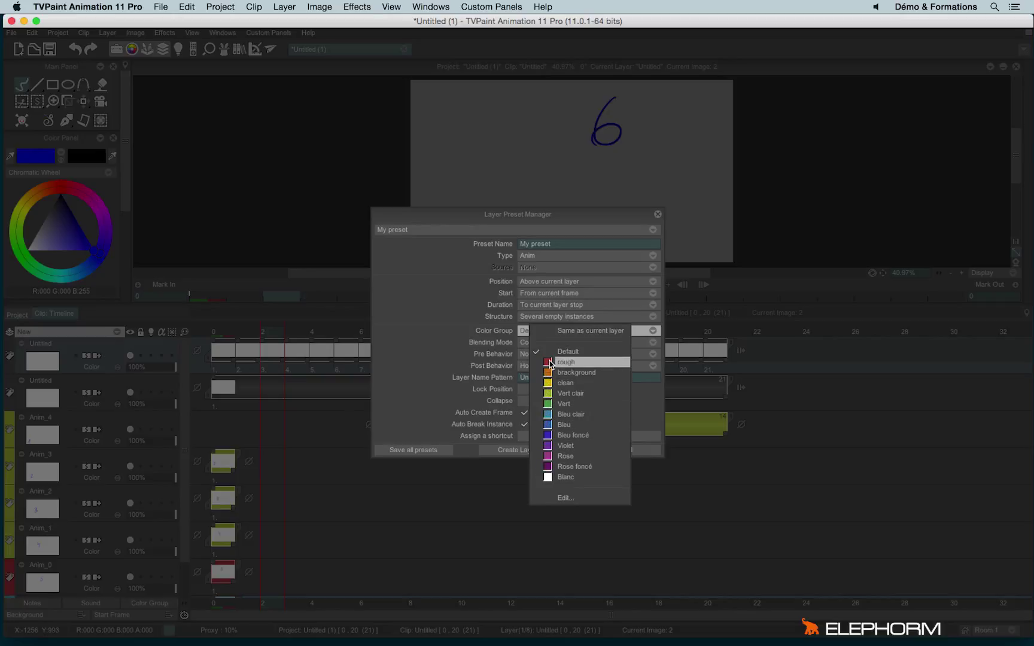
left_click(532, 353)
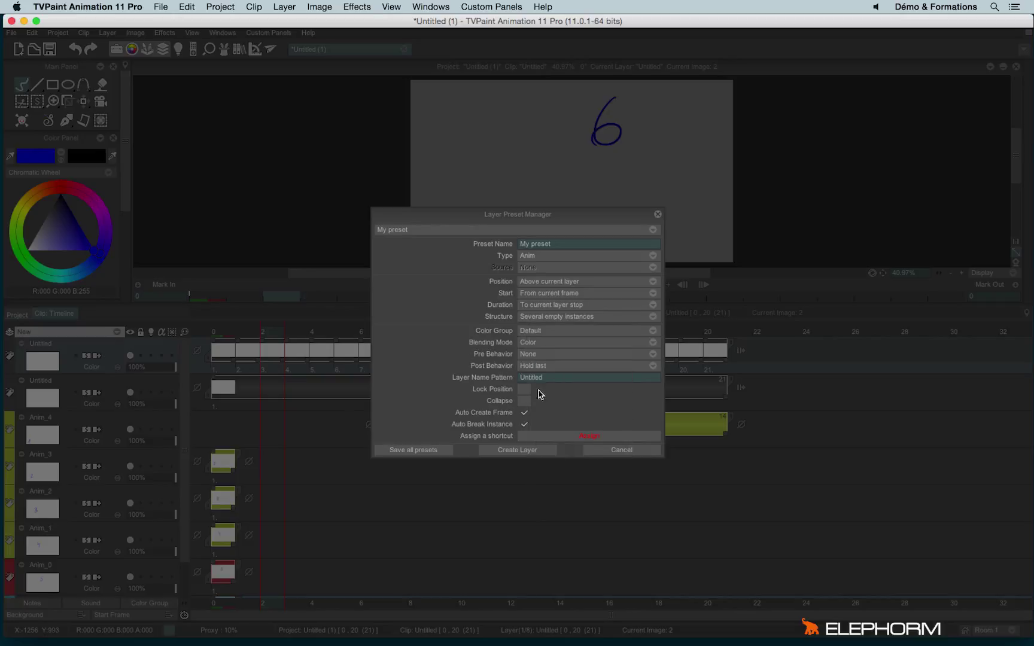
left_click(528, 343)
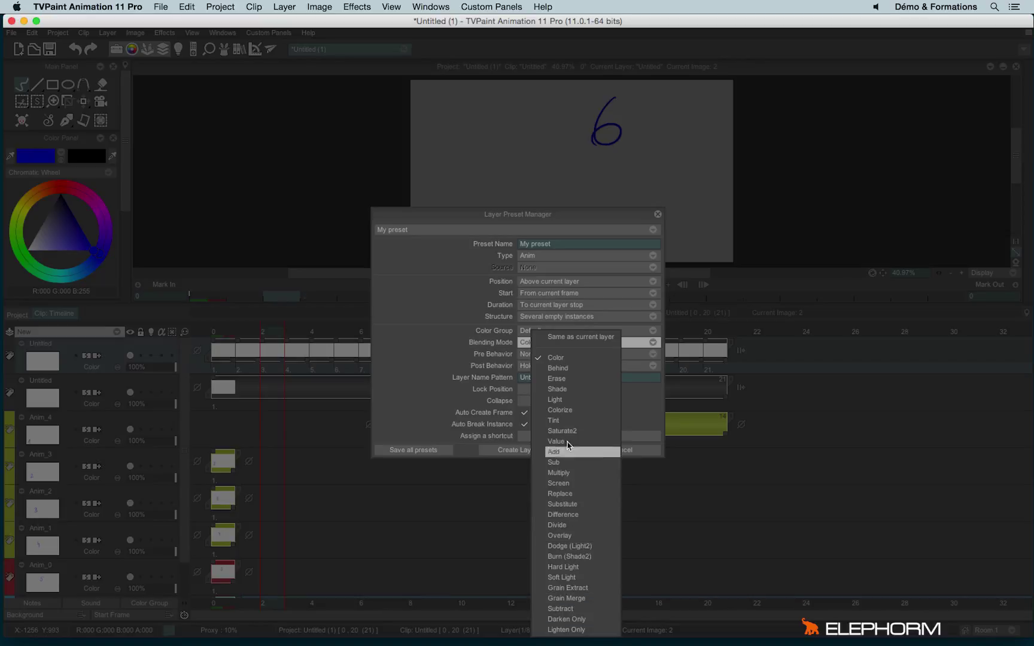
left_click(560, 358)
- Keep pre-behaviour None and post-behaviour Hold last, check the name pattern, and close unchanged
left_click(528, 355)
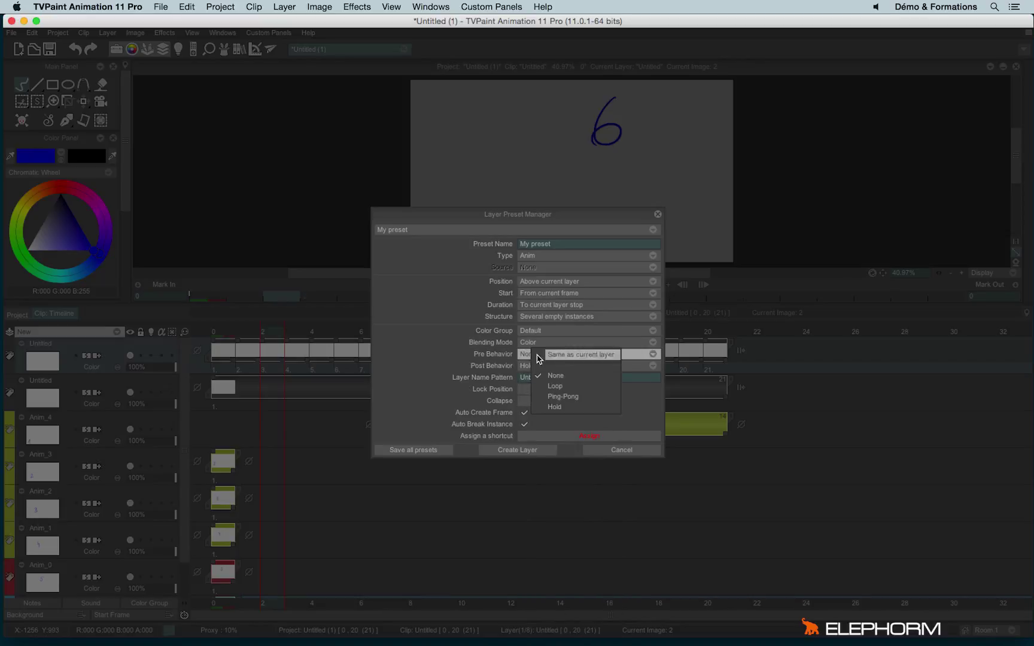
left_click(487, 354)
left_click(529, 365)
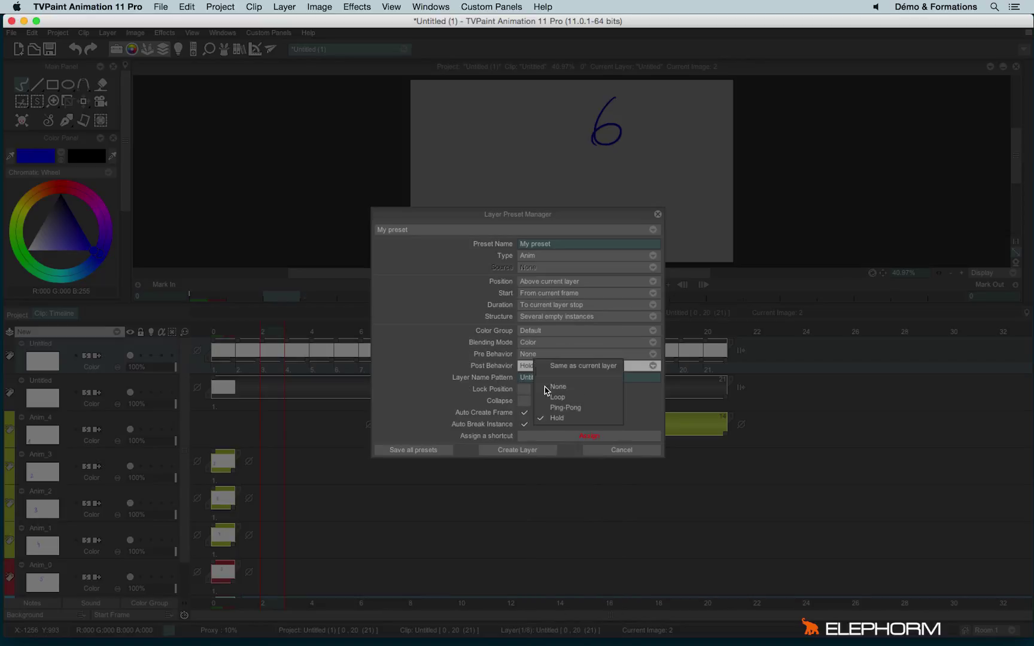
left_click(428, 361)
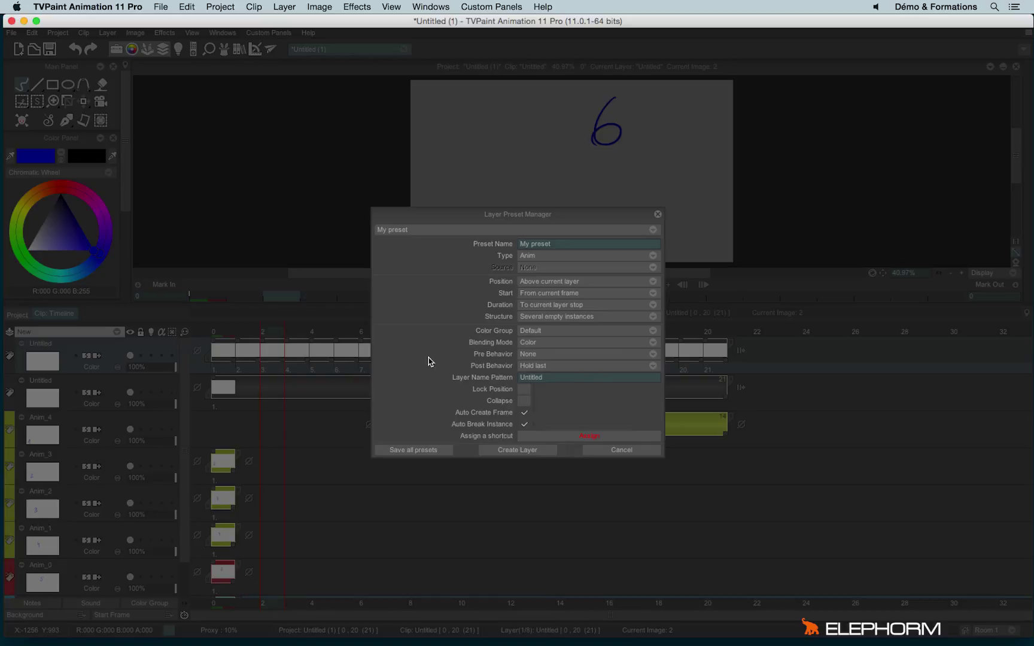
left_click(531, 378)
left_click(657, 215)
- From image 0, duplicate the 21-frame Untitled layer twice
left_click(212, 331)
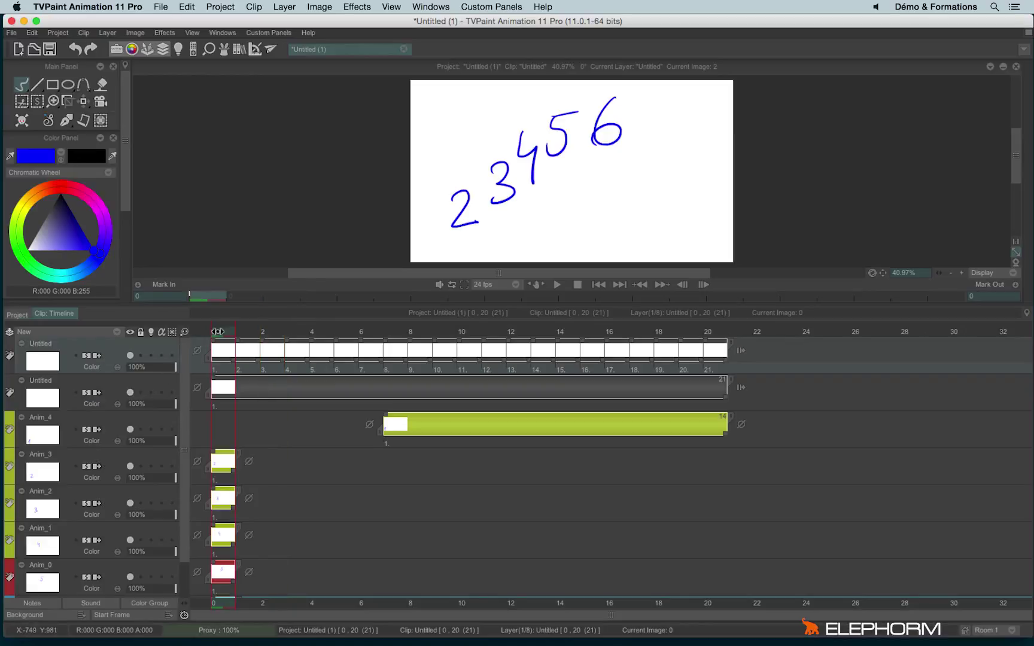
right_click(87, 344)
left_click(144, 369)
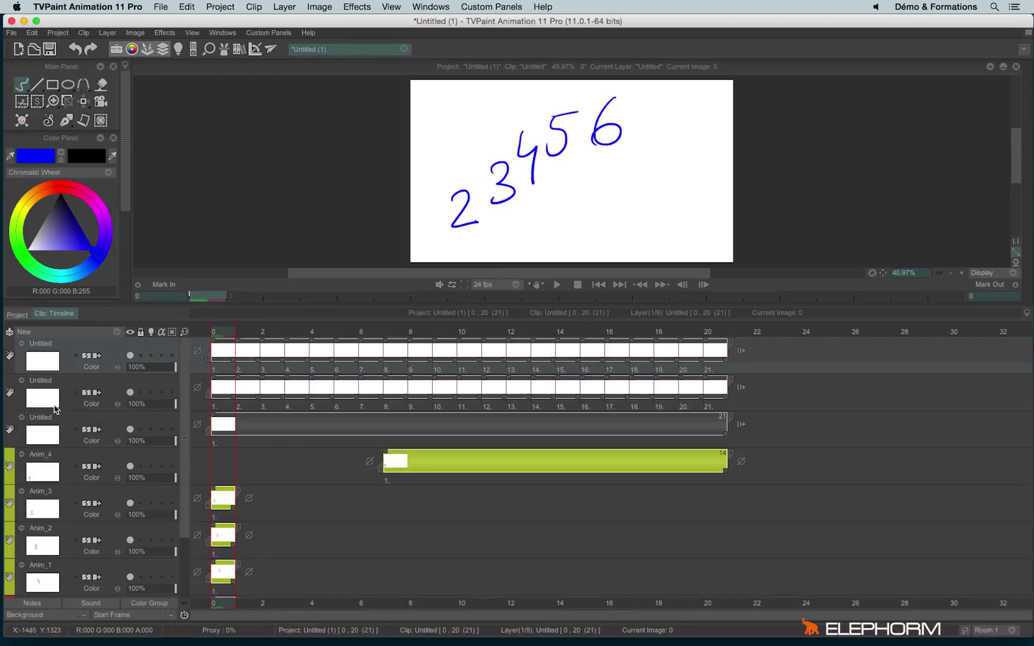
right_click(85, 327)
left_click(120, 370)
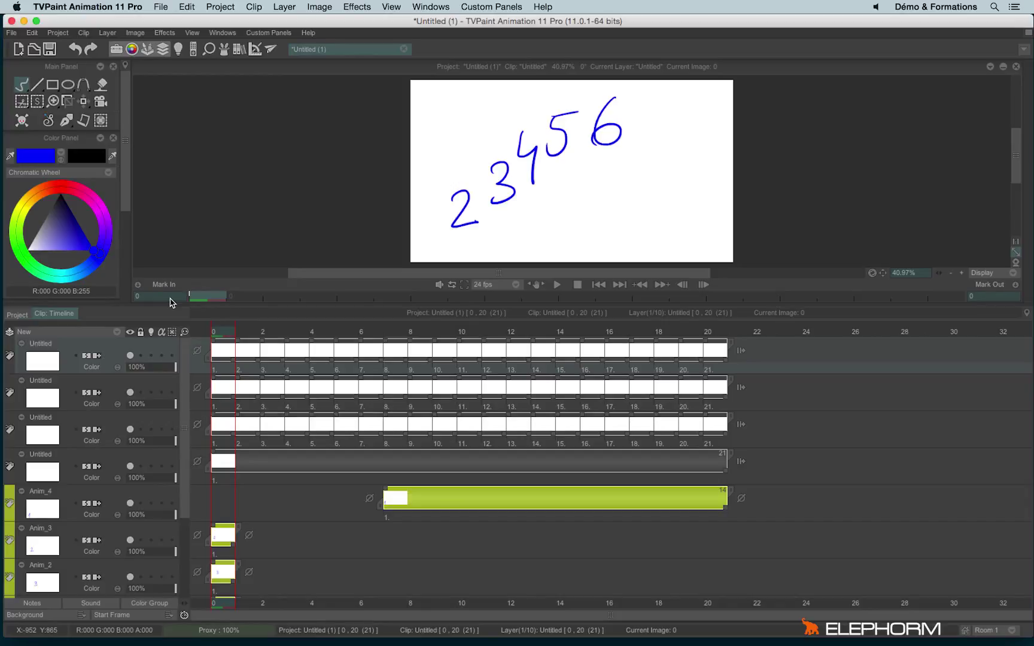
left_click(109, 332)
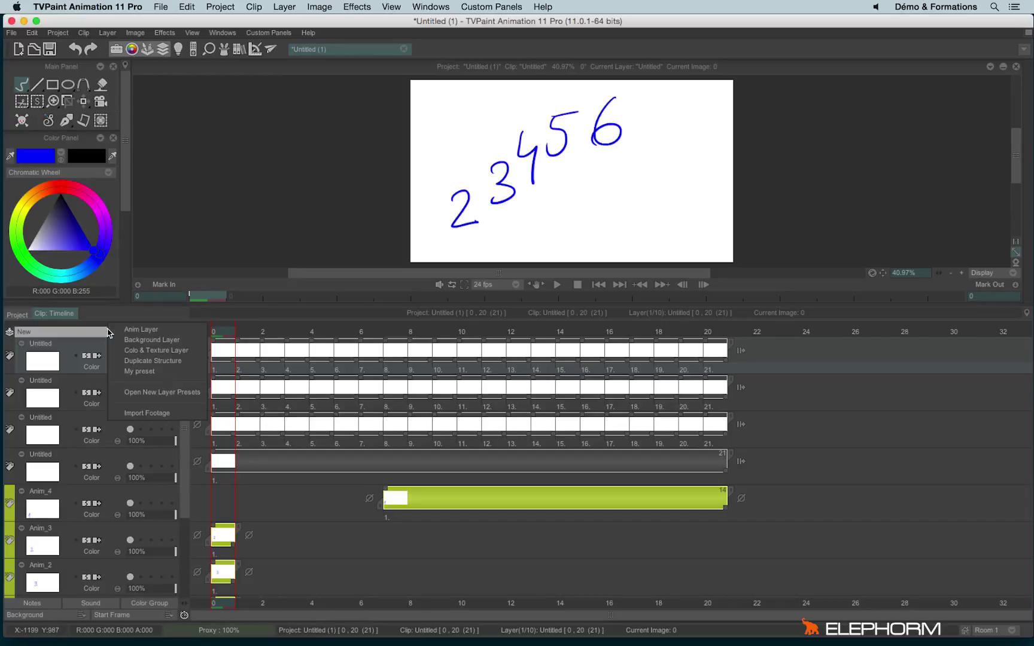
- Edit My preset's layer name pattern so new layers get auto-numbered
left_click(143, 396)
left_click(545, 379)
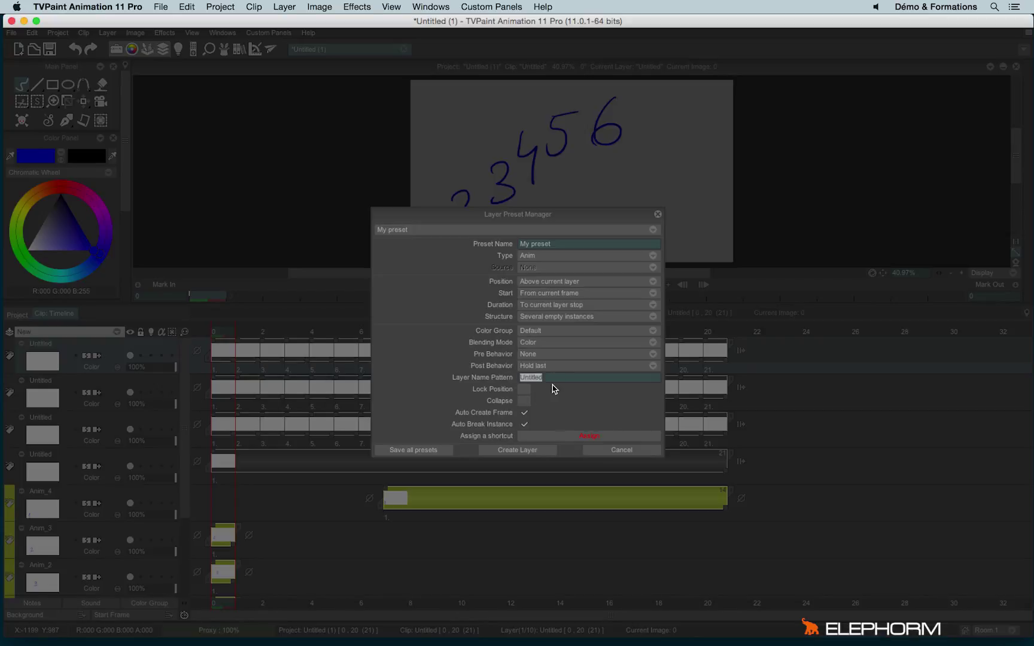
key("Return")
left_click(657, 213)
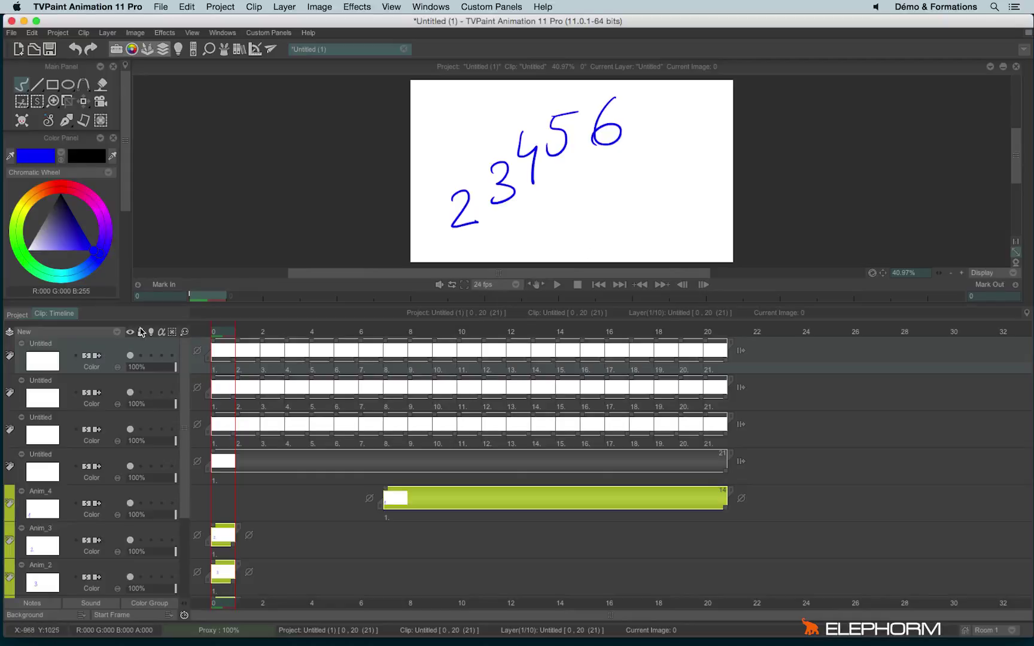
- Add three layers from My preset, named Untitled0, Untitled1 and Untitled2
left_click(105, 336)
left_click(147, 382)
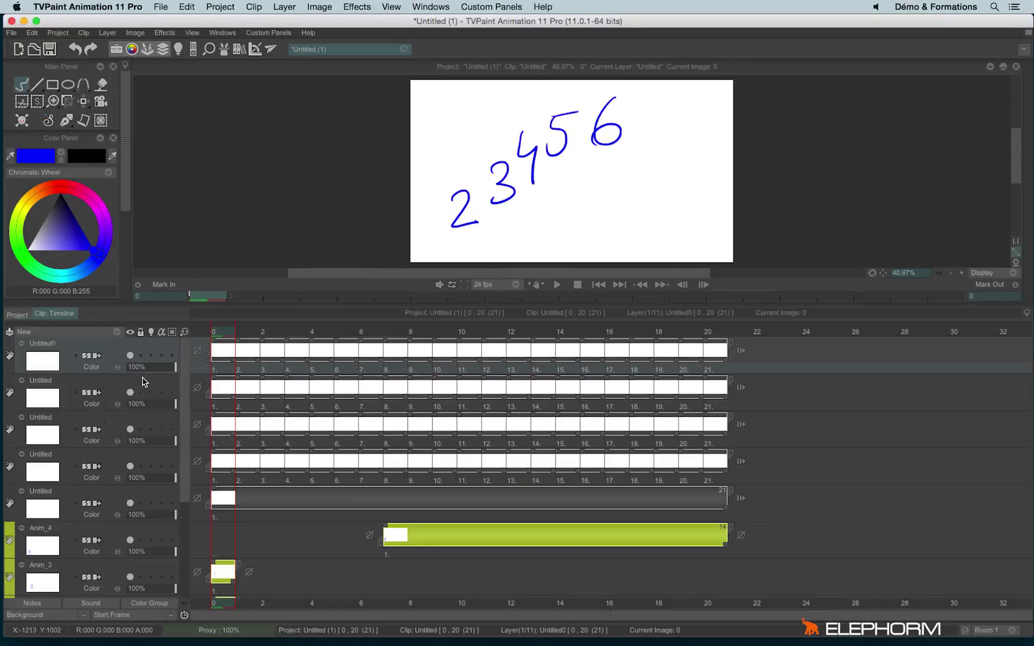
left_click(81, 336)
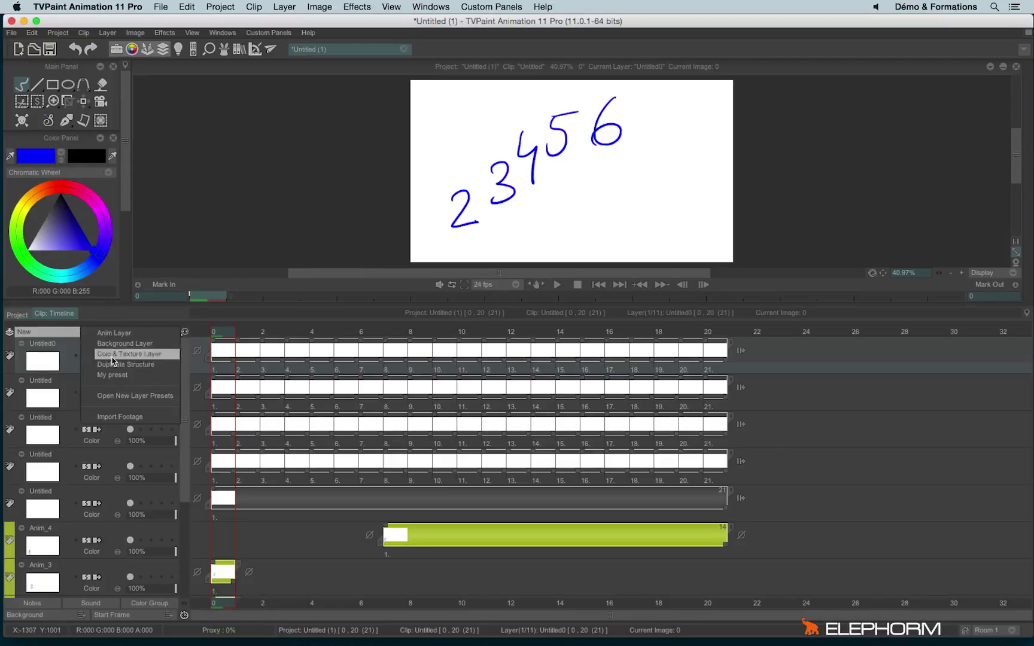
left_click(122, 375)
left_click(92, 332)
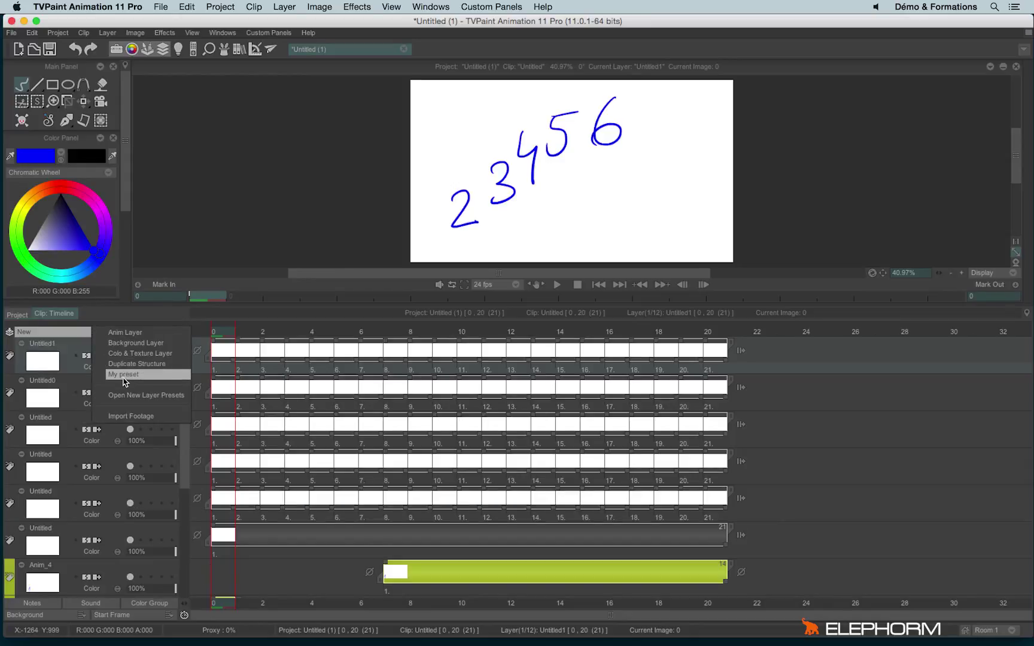
left_click(123, 377)
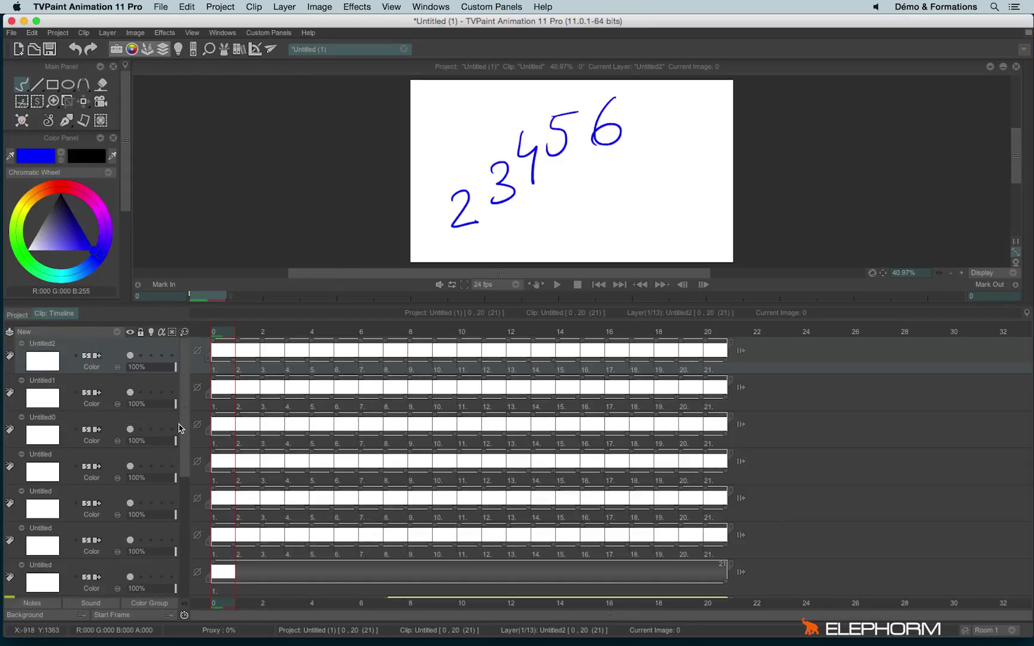
left_click(117, 332)
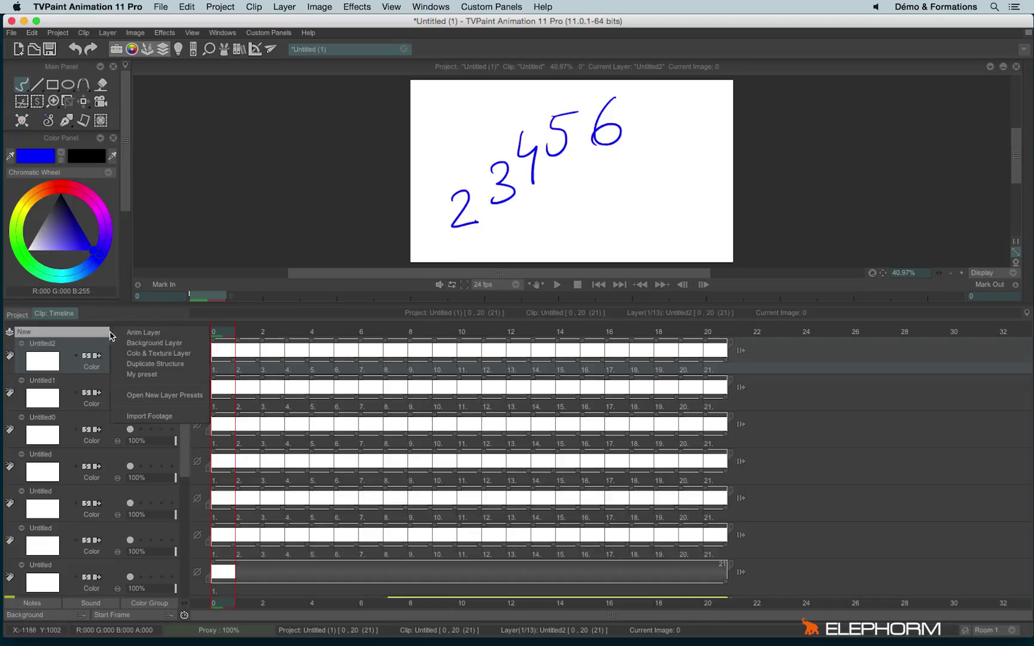
- Set the name pattern to Anim_%Y%m%d and create the Anim_20150610 layer
left_click(190, 395)
double_click(545, 378)
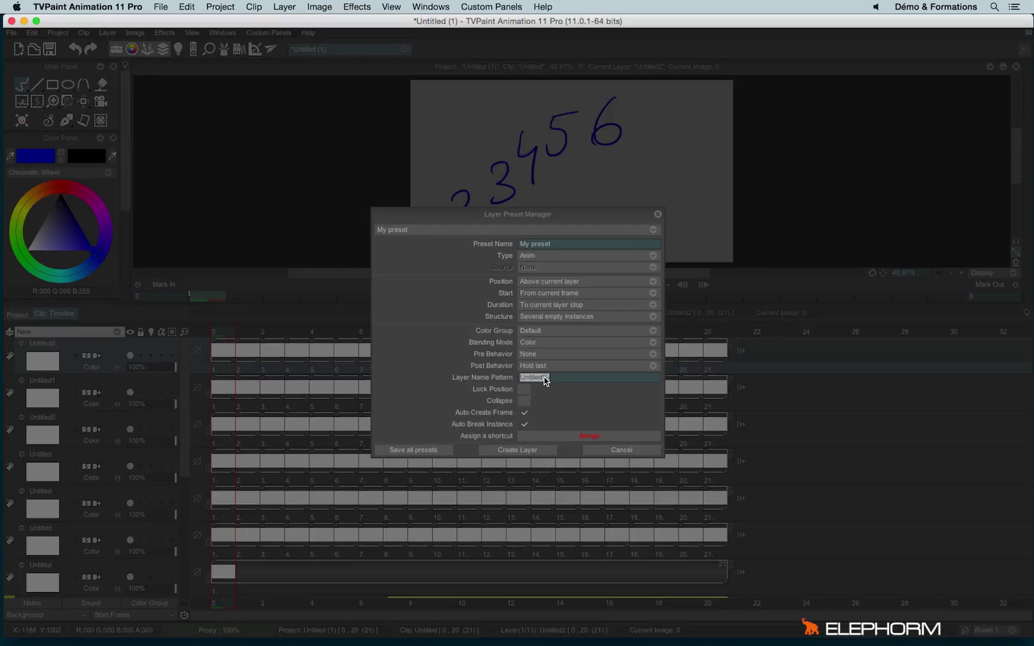
left_click(549, 381)
left_click(505, 451)
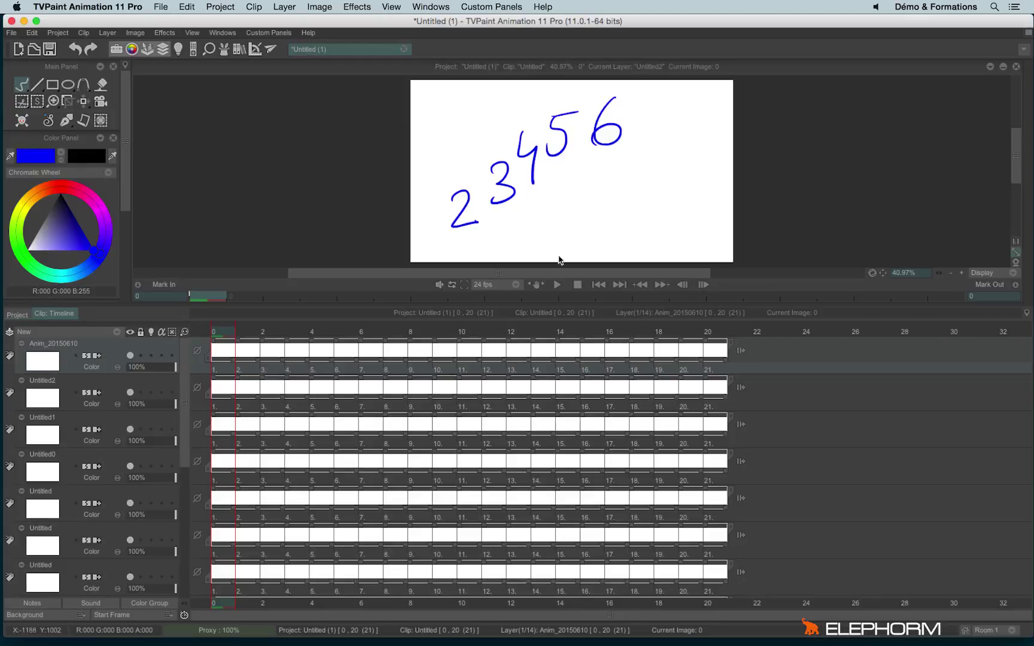
left_click(658, 214)
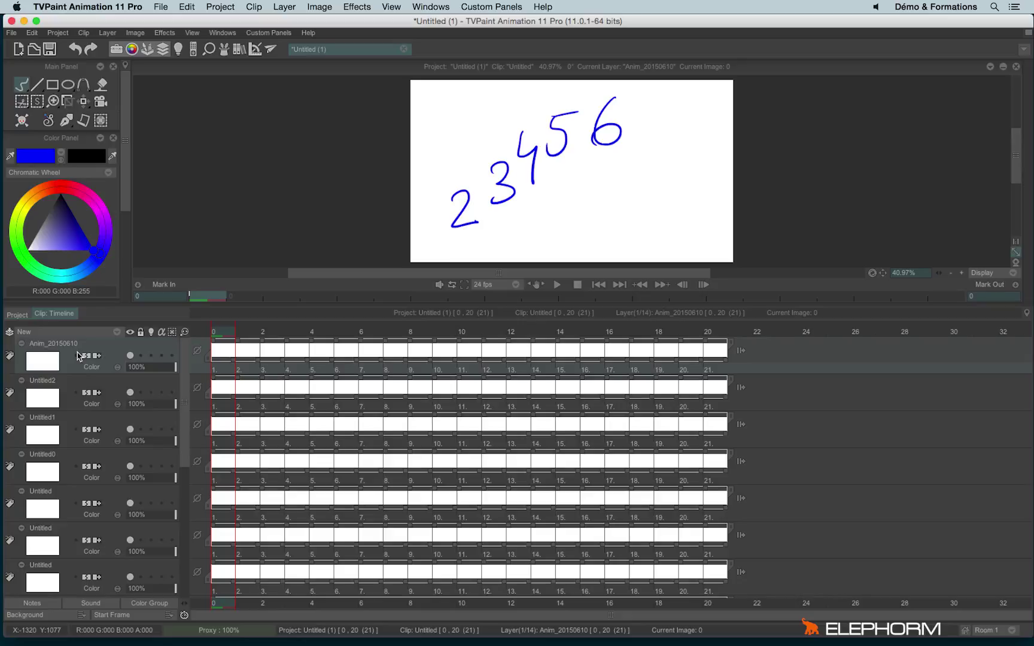
- Delete the %m%d date codes from My preset's Anim_%Y%m%d name pattern
left_click(113, 333)
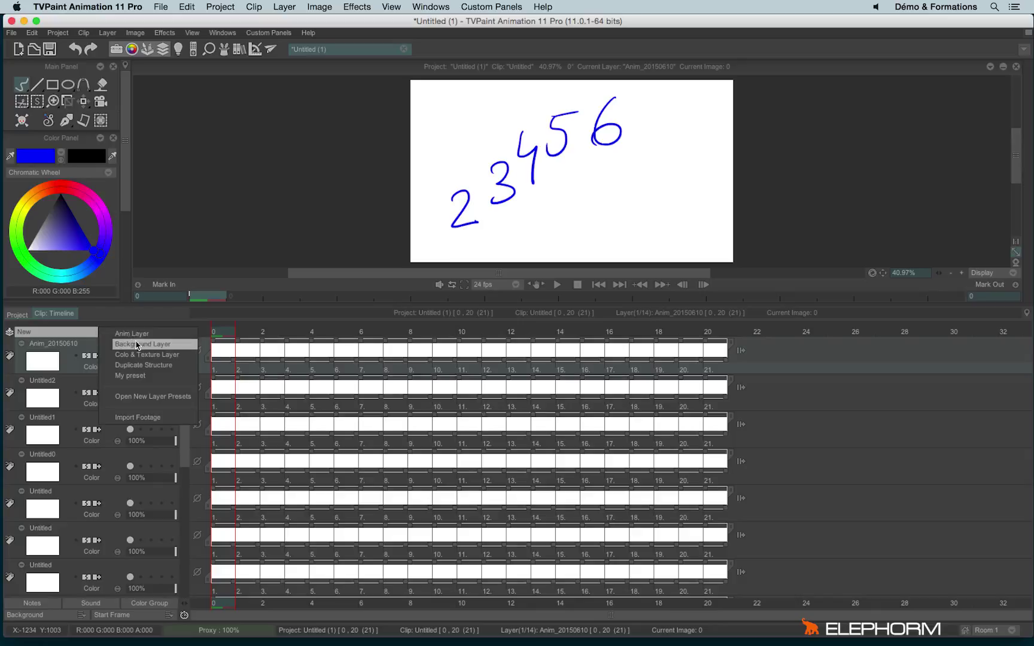
left_click(154, 396)
left_click(551, 383)
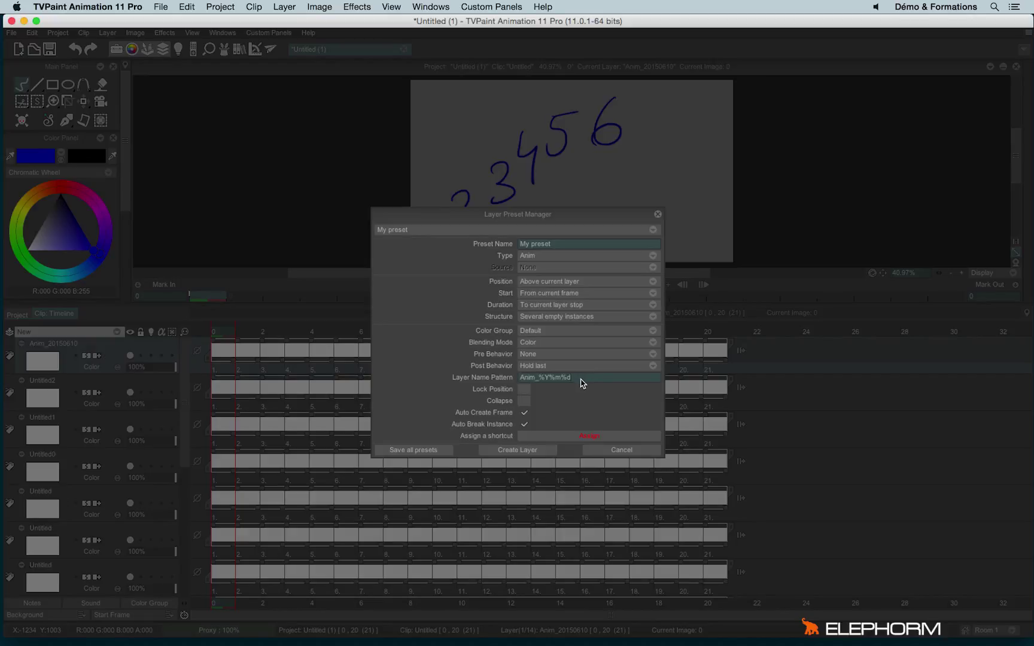
left_click_drag(583, 382, 549, 378)
key("BackSpace")
key("BackSpace")
key("BackSpace")
key("BackSpace")
key("BackSpace")
key("BackSpace")
key("BackSpace")
key("BackSpace")
- Close the preset settings and create a new layer named Anim_cln
left_click(658, 214)
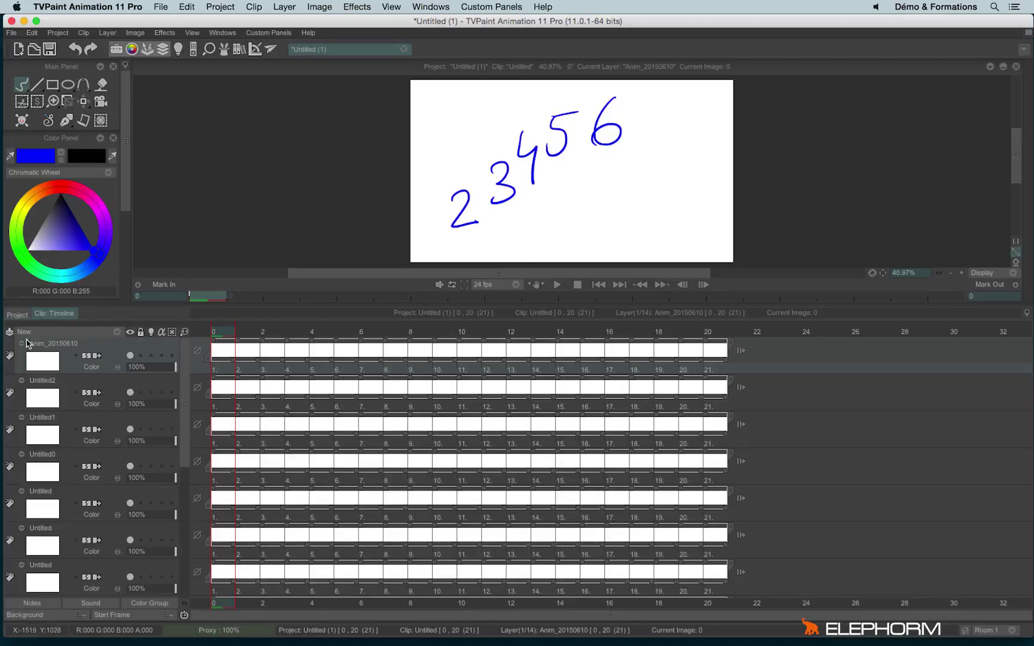
right_click(27, 342)
left_click(111, 377)
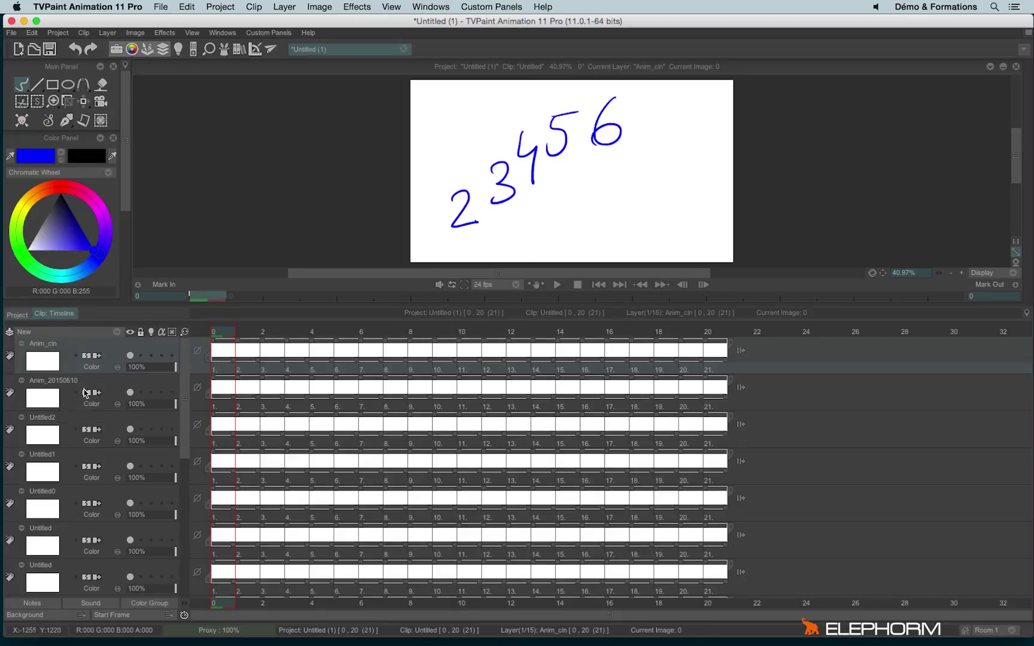
- Recheck My preset's layer name pattern and close the preset settings unchanged
left_click(96, 332)
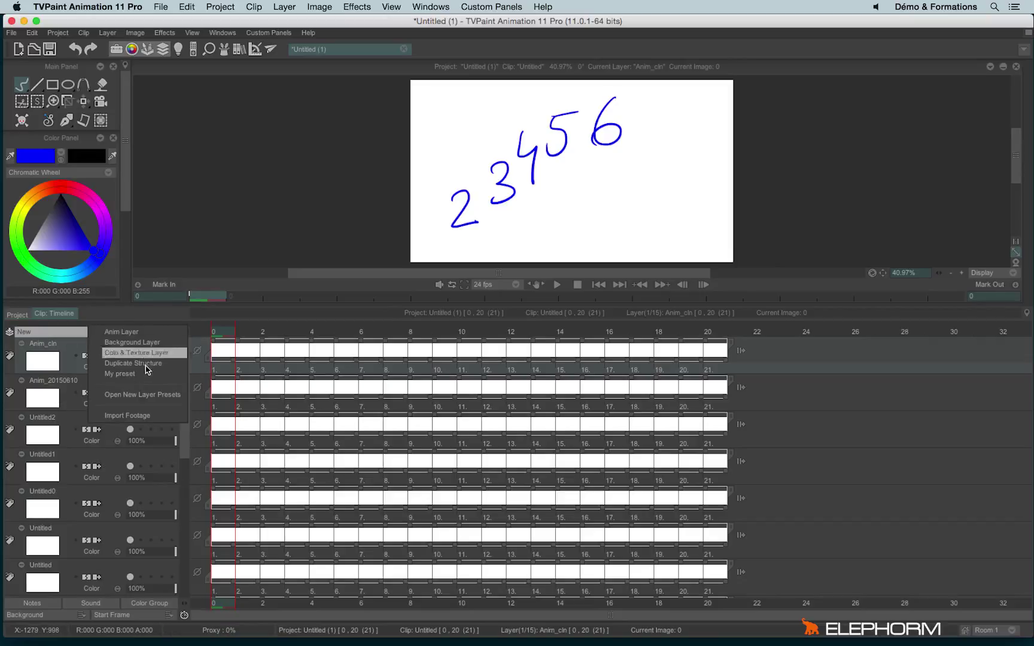
left_click(142, 394)
left_click(537, 379)
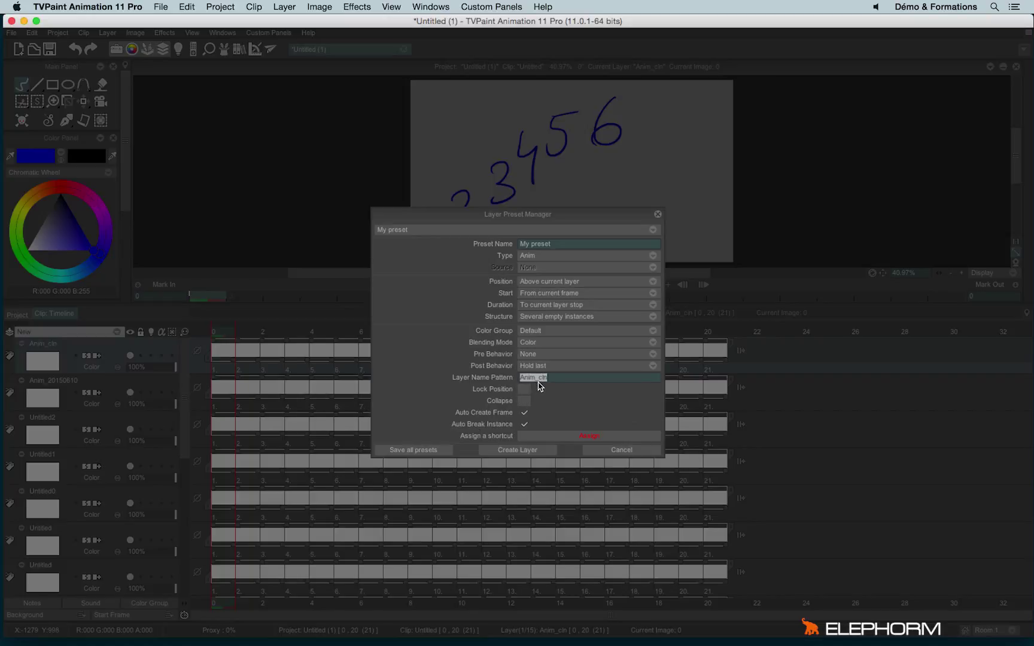
left_click(538, 378)
left_click(657, 214)
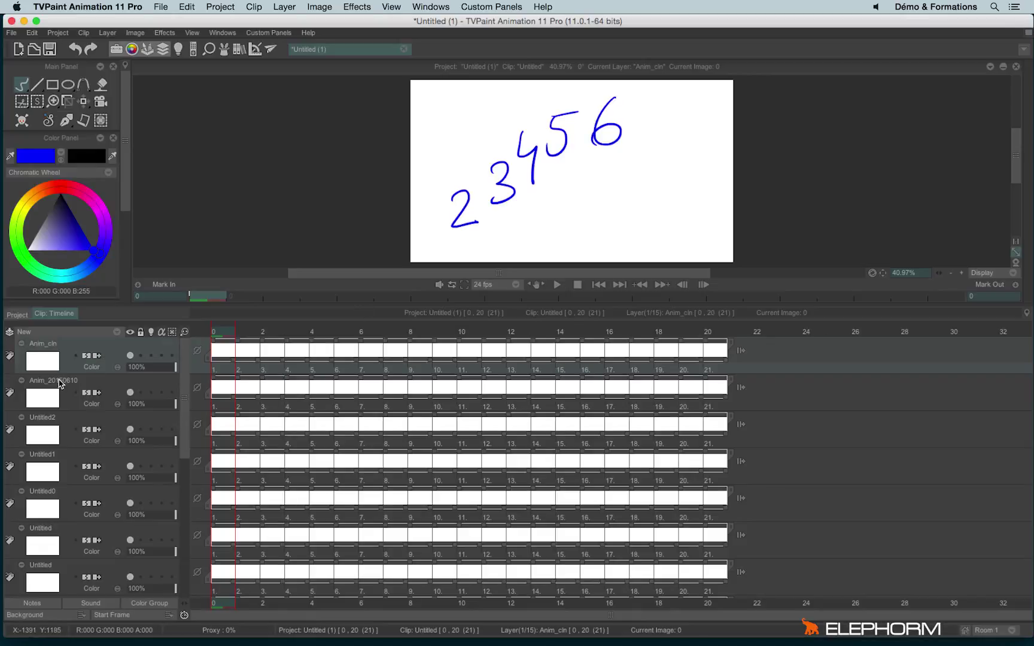
left_click(66, 382)
- Delete the Anim_cln layer and add a My preset layer, Anim_Anim_20150610
left_click(77, 349)
right_click(75, 346)
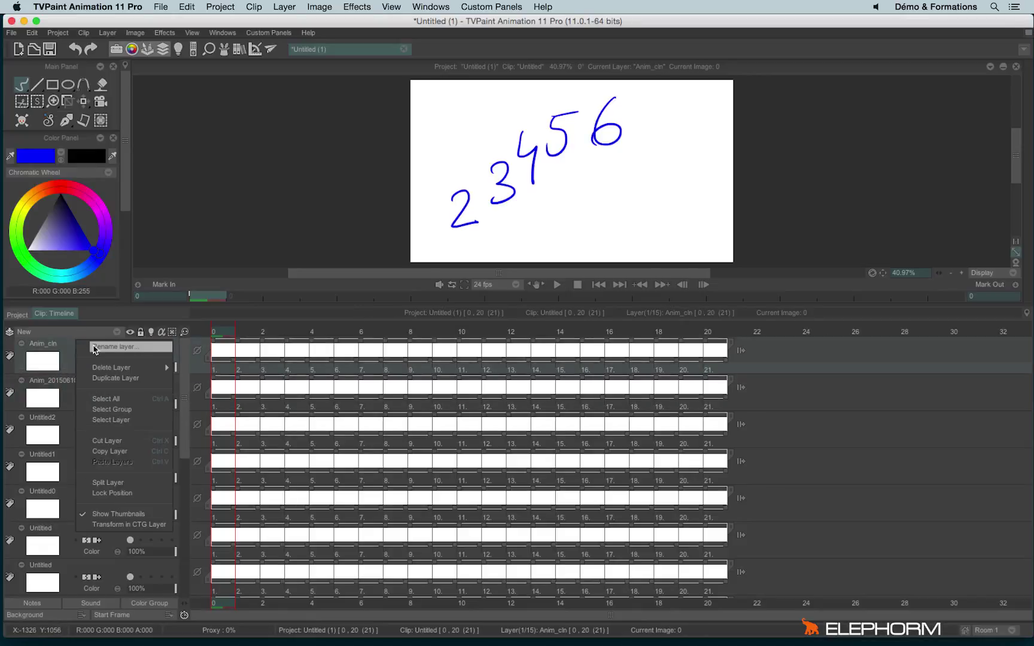
mouse_move(168, 367)
left_click(201, 368)
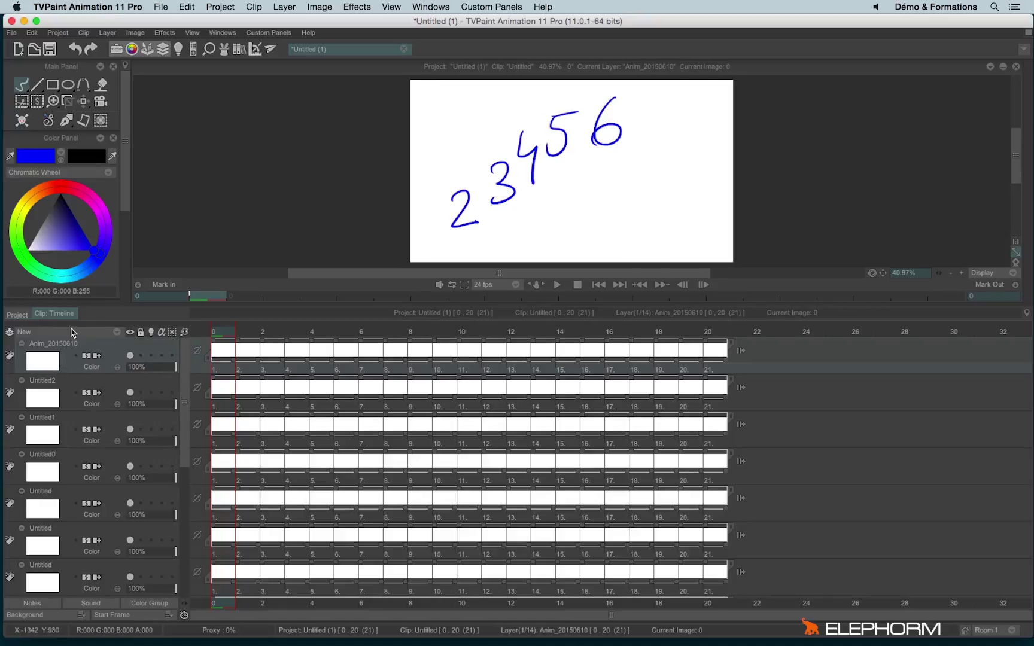
left_click(74, 332)
left_click(130, 374)
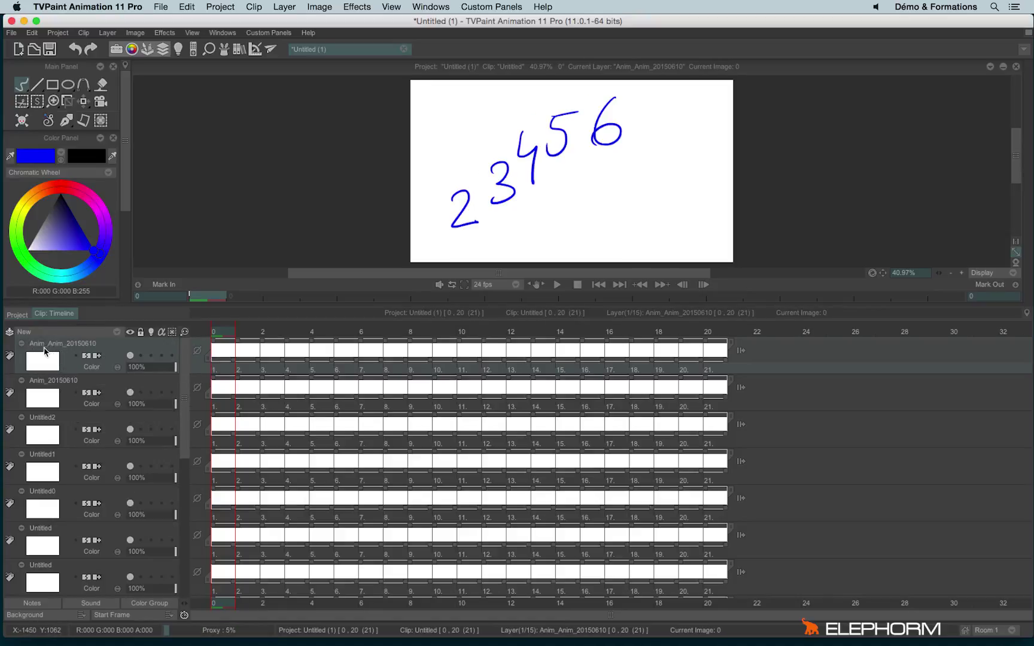
left_click(45, 398)
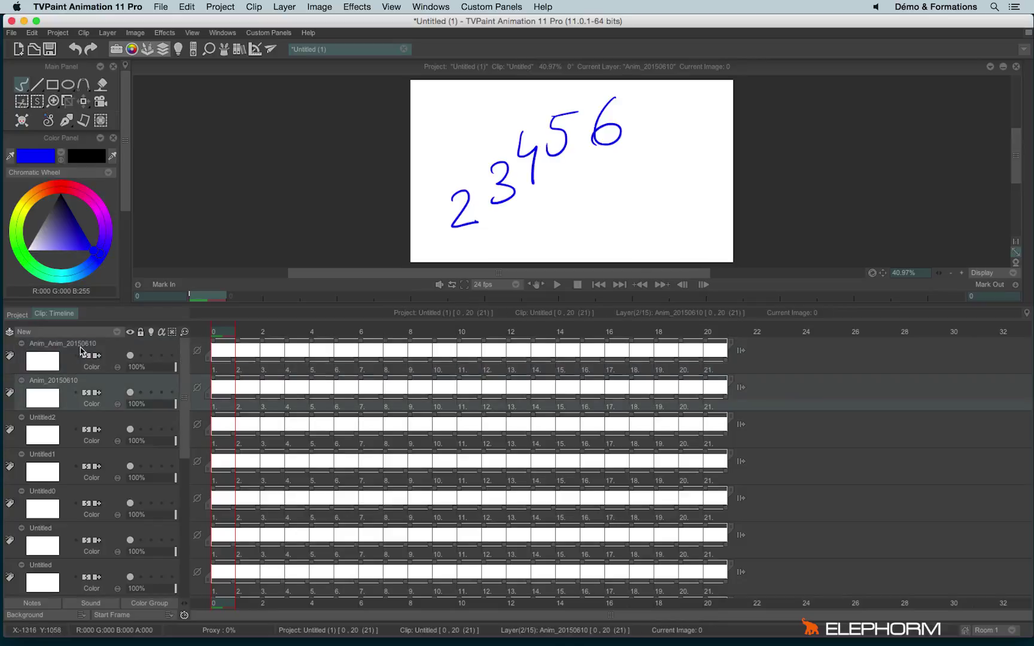
- Edit My preset's Anim_%cln layer name pattern
left_click(90, 332)
left_click(136, 396)
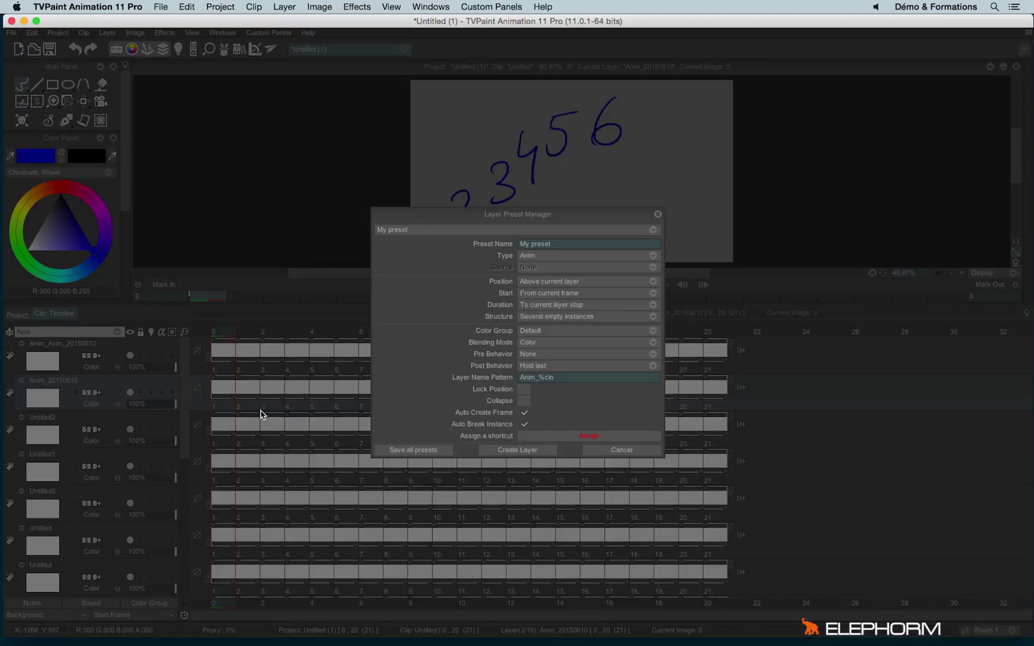
left_click(532, 378)
left_click(570, 400)
left_click(657, 214)
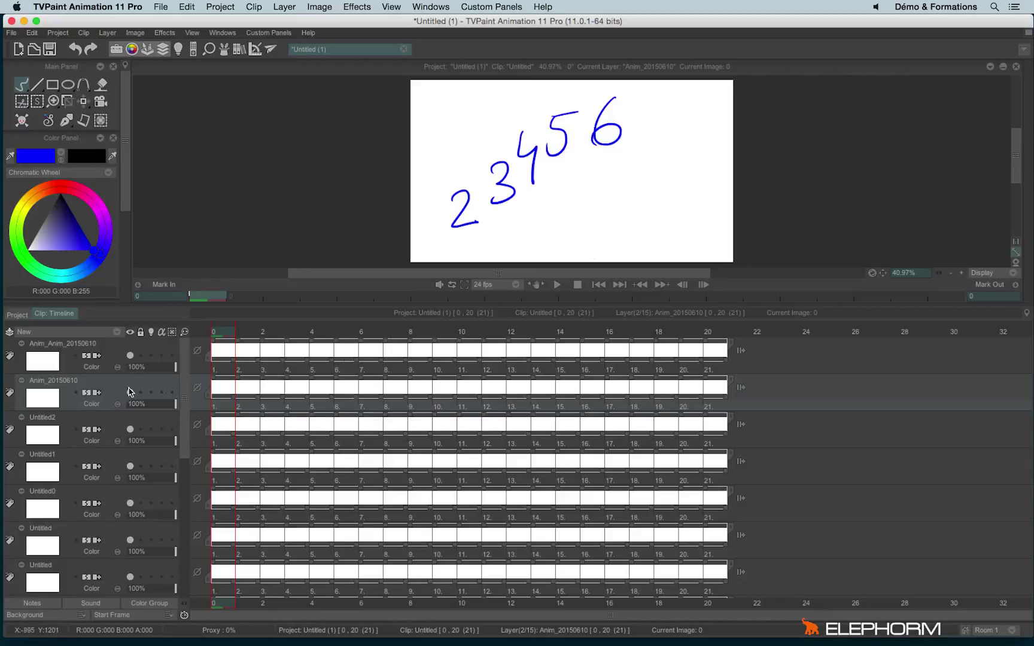
- Add the Copy_Anim_20150610 layer below Anim_Anim_20150610 and make it current
left_click(84, 333)
left_click(144, 366)
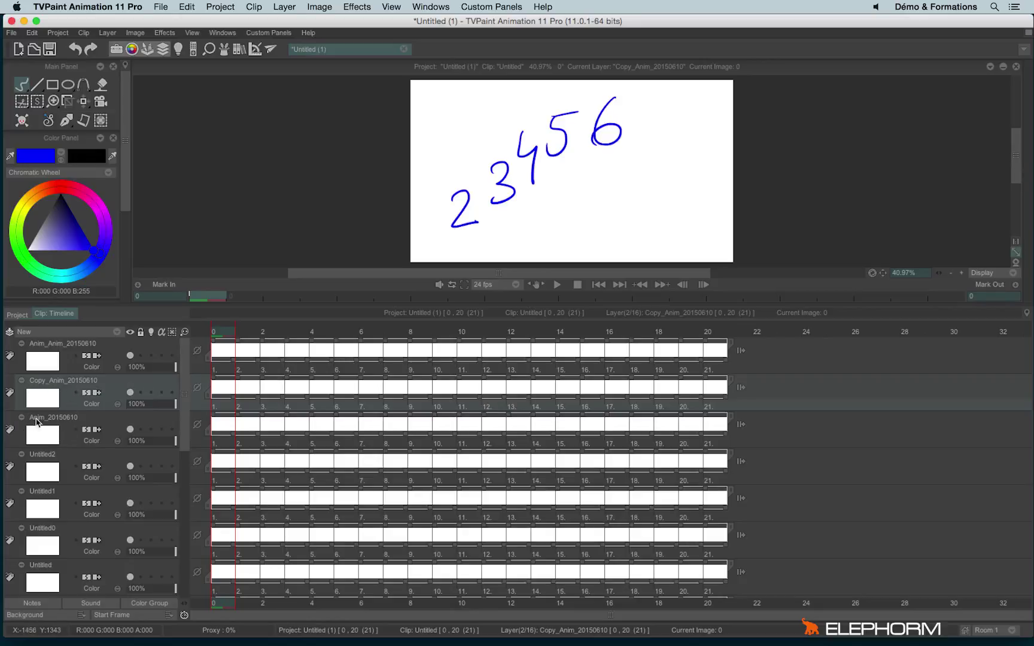
left_click(97, 422)
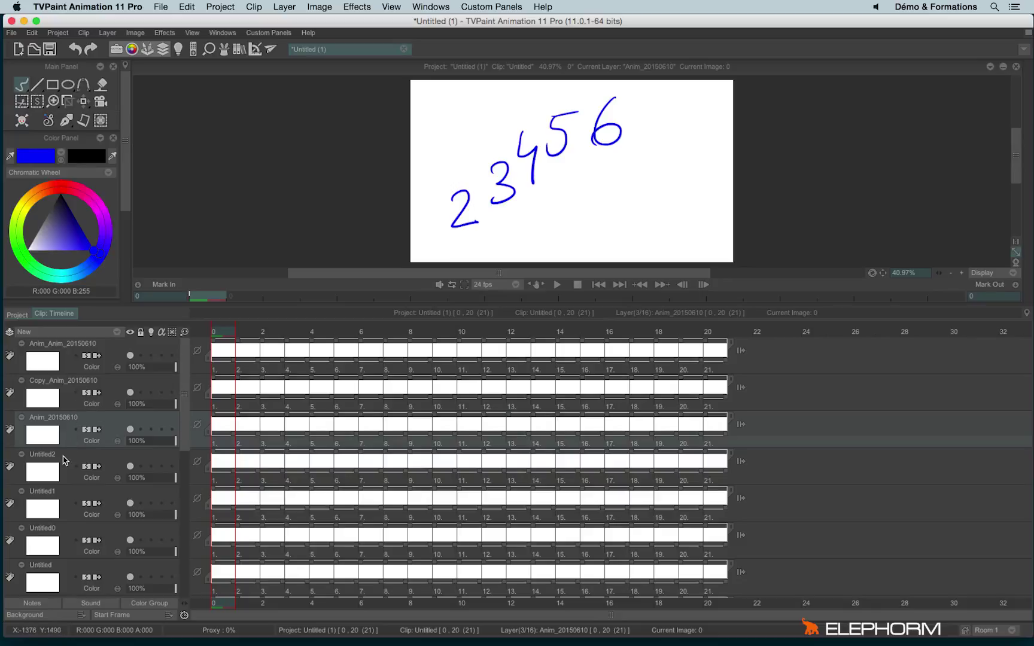
left_click(65, 331)
key("Escape")
left_click(58, 386)
- Try the preset's lock position option, turn it back off, and close the manager
left_click(113, 333)
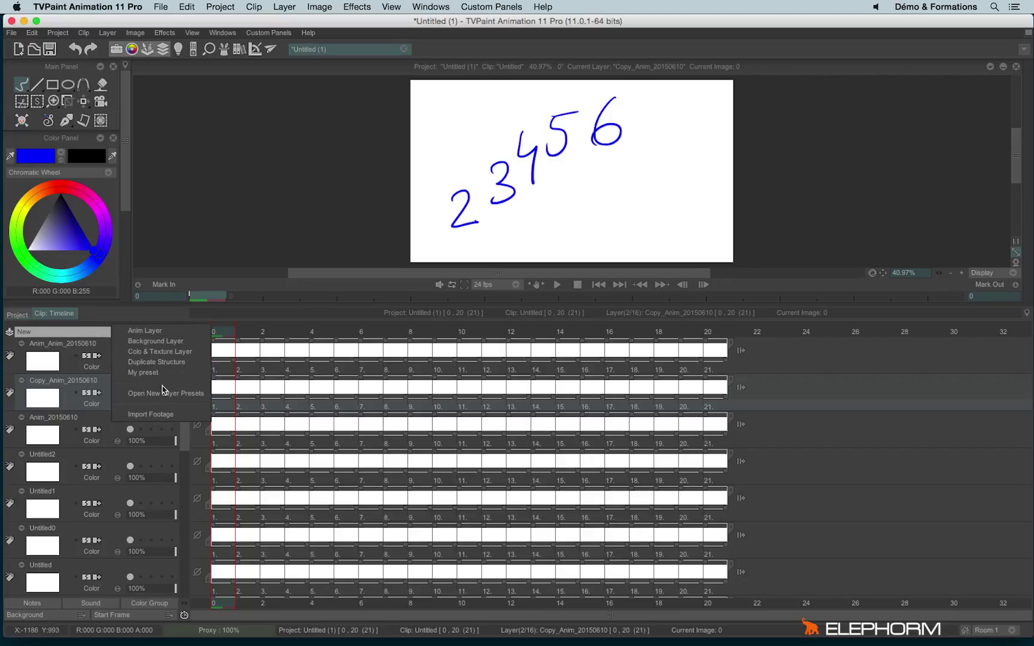
left_click(163, 390)
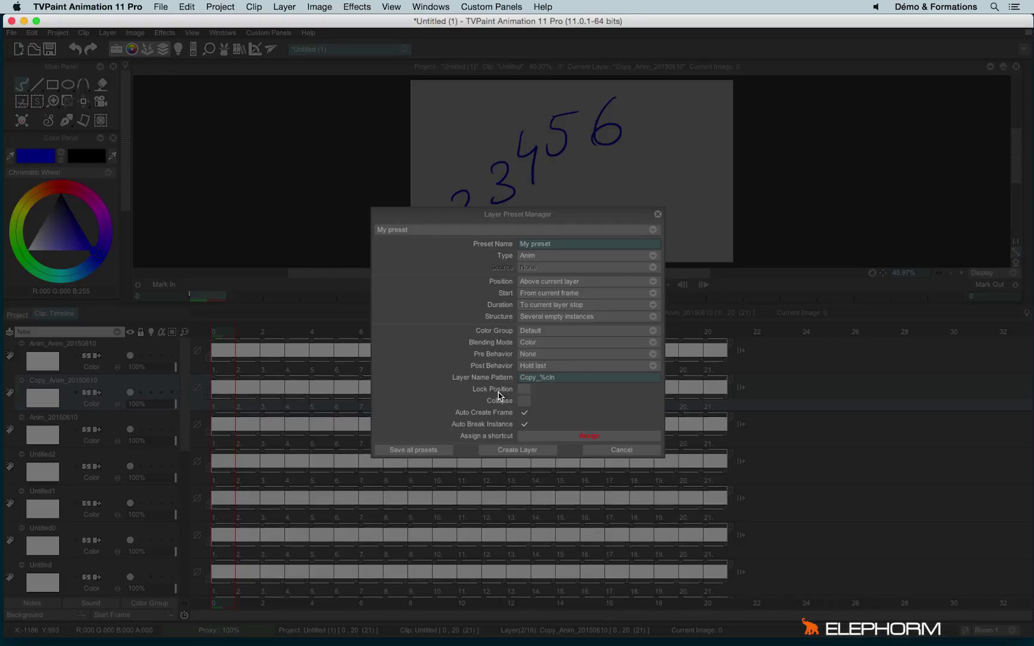
left_click(524, 389)
left_click(524, 390)
left_click(658, 214)
- Collapse the Anim_Anim_20150610, Copy_Anim_20150610 and Anim_20150610 layers to thin rows
left_click(22, 343)
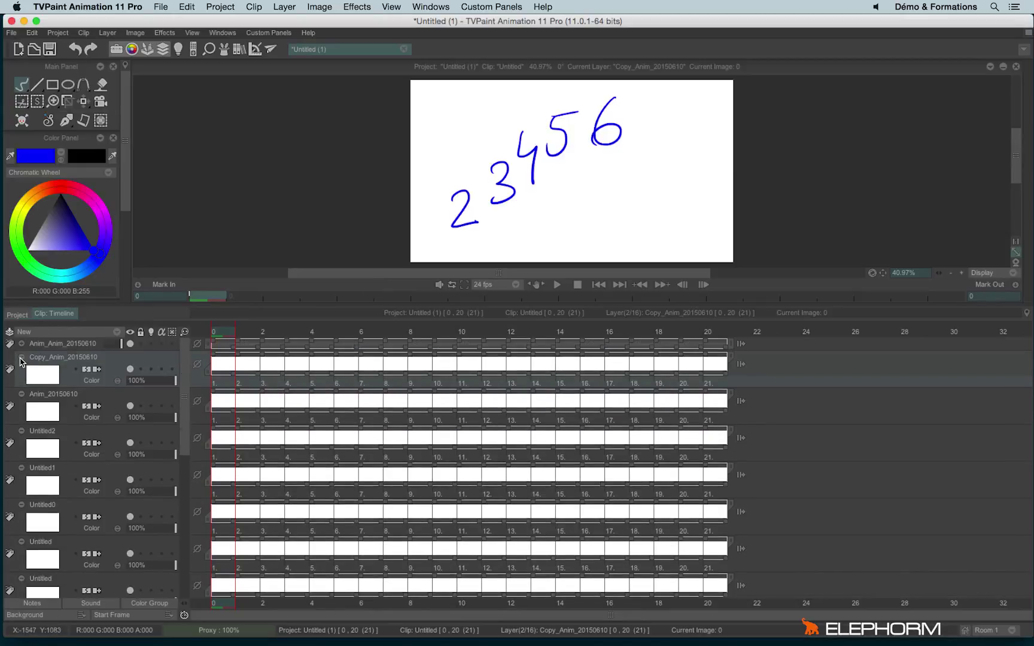
left_click(22, 357)
left_click(24, 392)
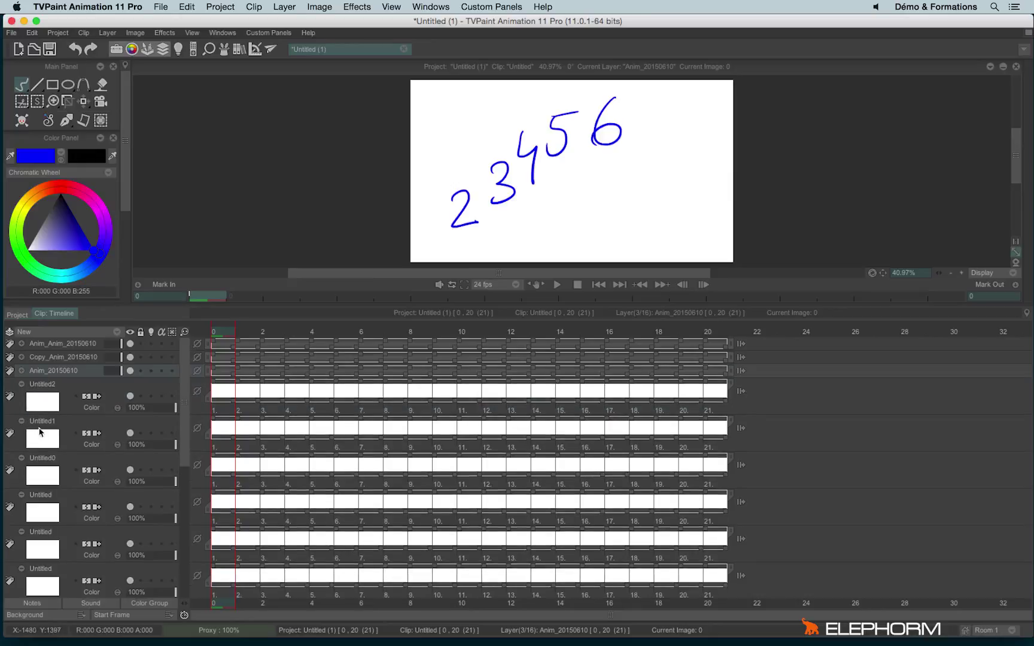
left_click(21, 371)
- Tick Collapse in My preset so its new layers start collapsed
left_click(92, 339)
left_click(128, 397)
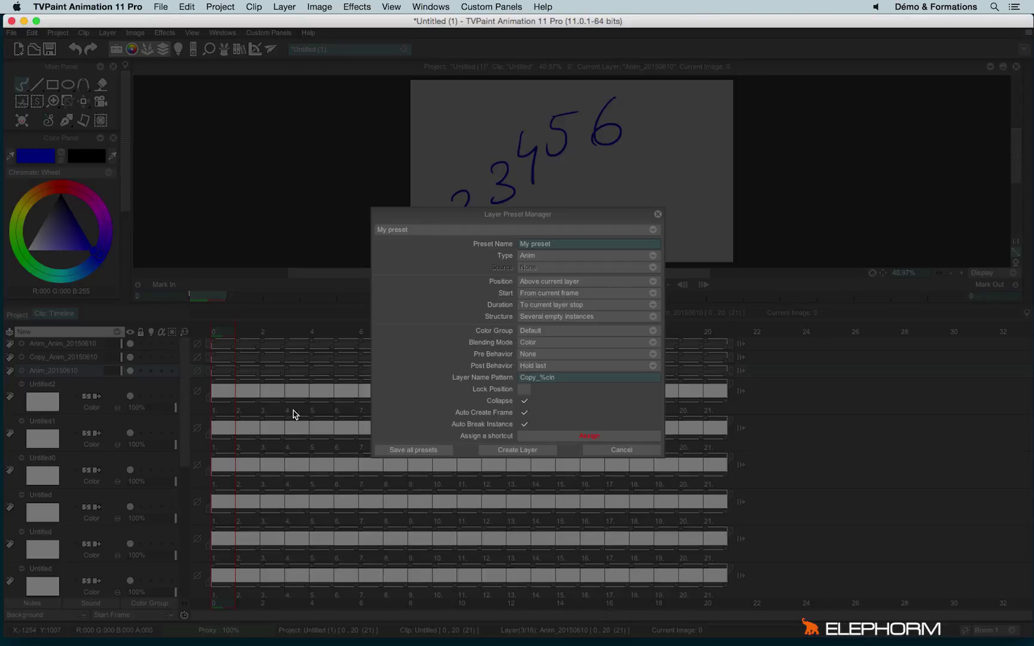
left_click(523, 424)
- Review the preset Remove and Export options, then close the Layer Preset Manager without adding a layer
left_click(422, 231)
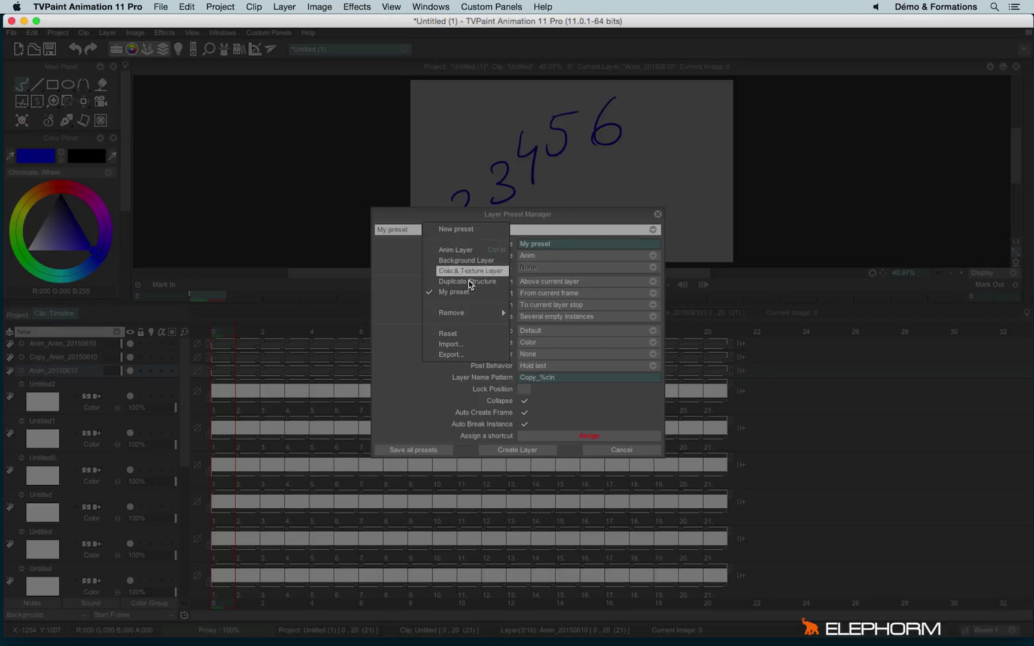
mouse_move(473, 313)
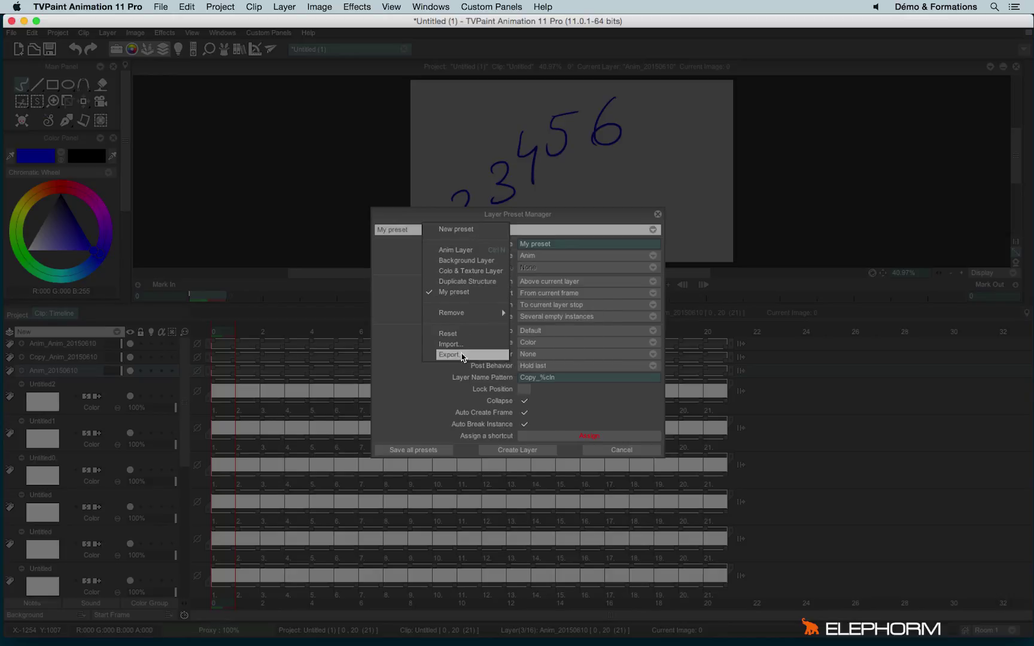
left_click(394, 354)
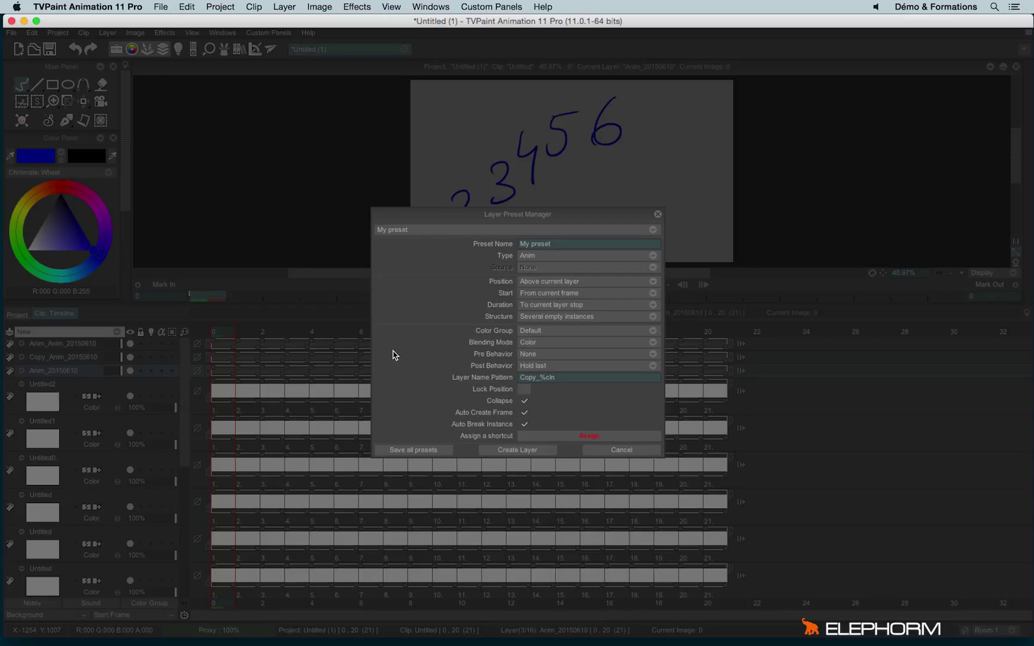
left_click(657, 214)
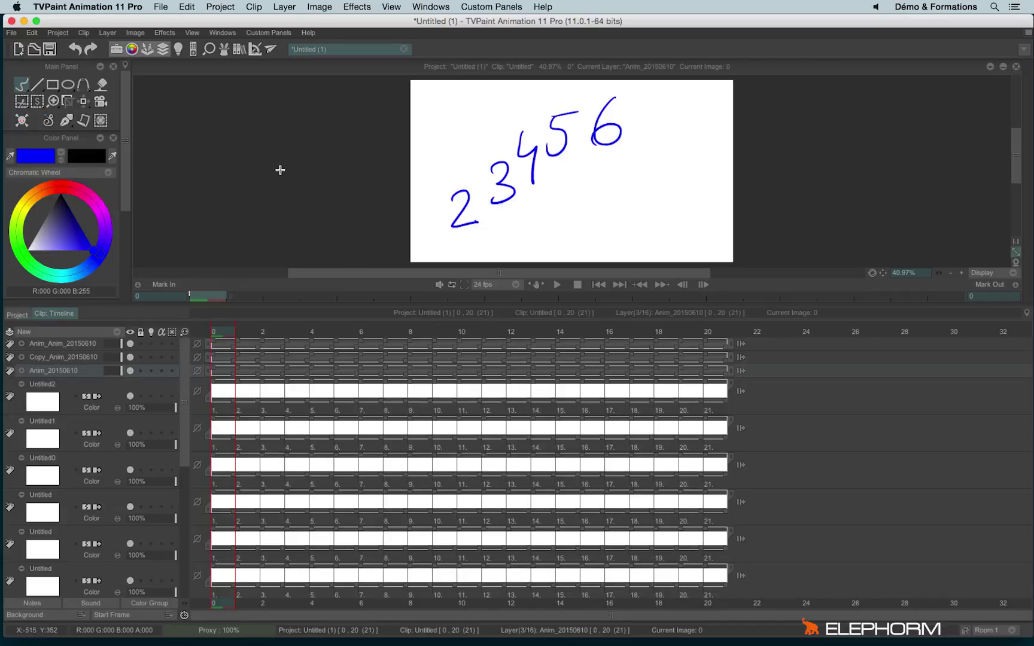
- Create the blank project Untitled (2) and drag the timeline divider down to enlarge the viewer
left_click(18, 49)
left_click(503, 396)
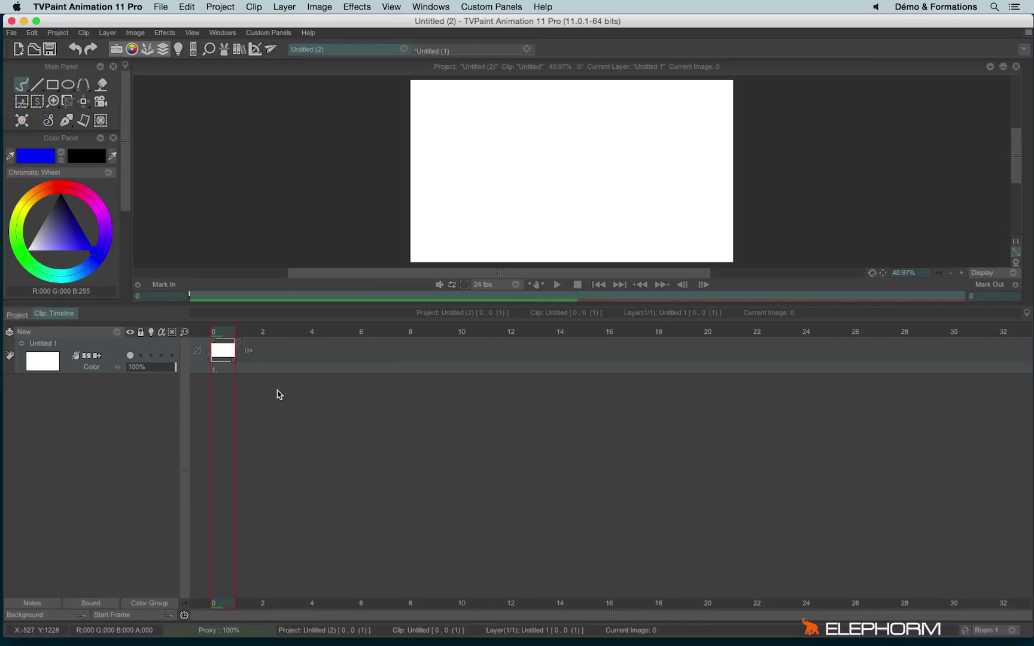
left_click(97, 332)
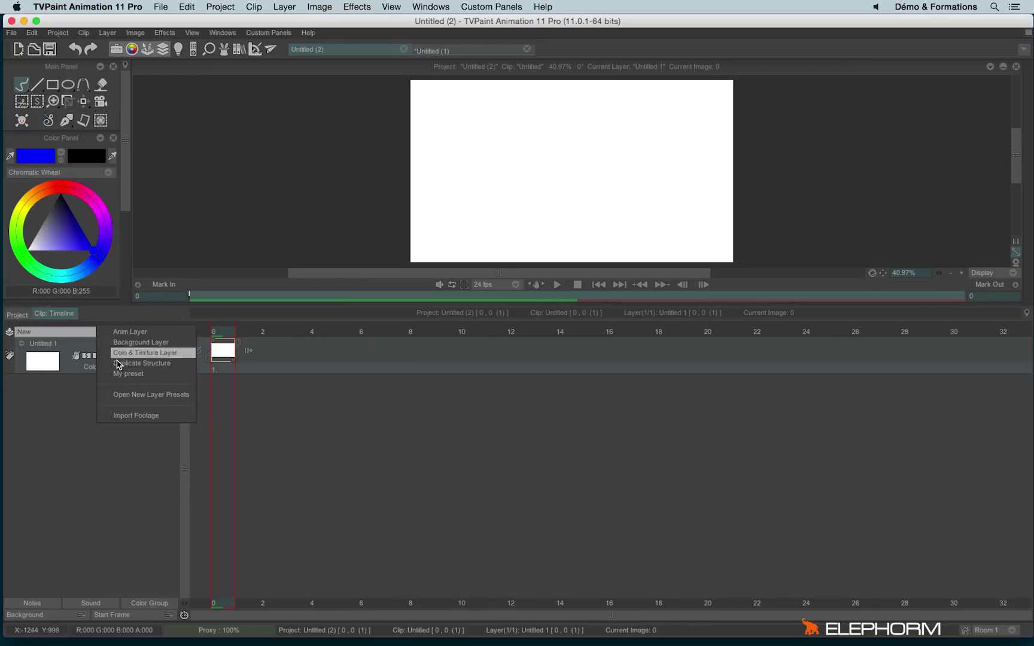
left_click(81, 473)
left_click_drag(207, 306, 207, 384)
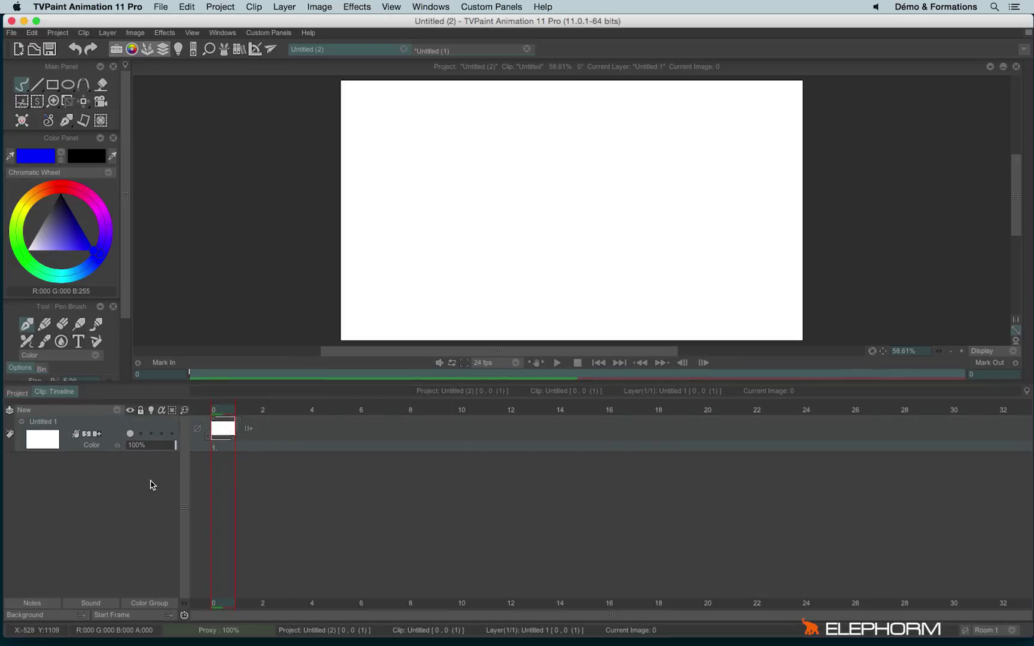
- In Startup preferences, keep Auto create frame, set pre/post behaviour to None, and disable Auto break instance and Lock position
left_click(34, 35)
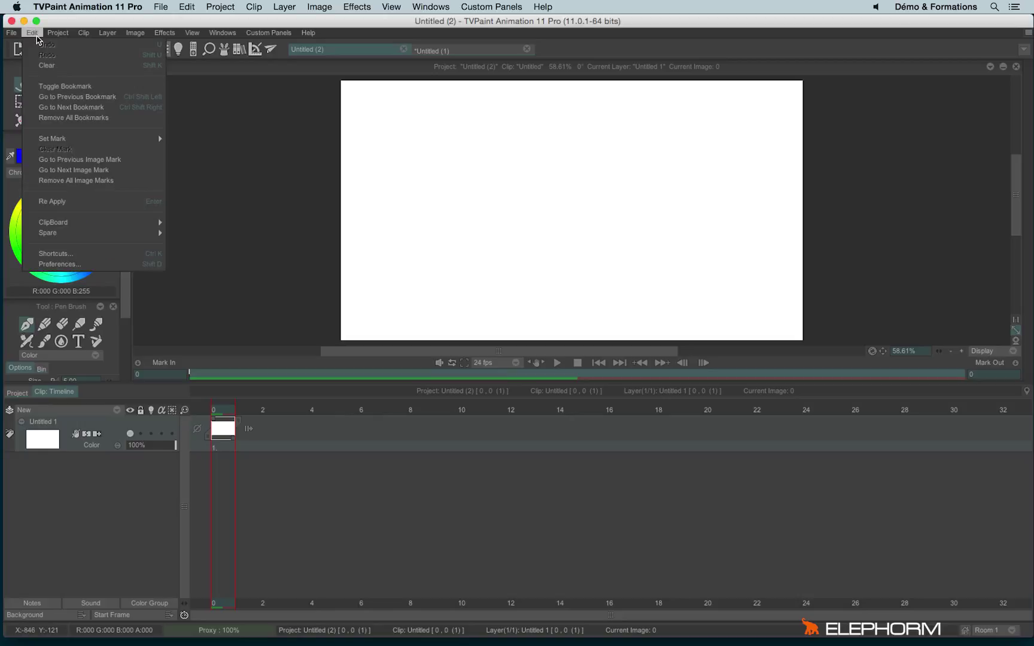
left_click(75, 264)
left_click(543, 243)
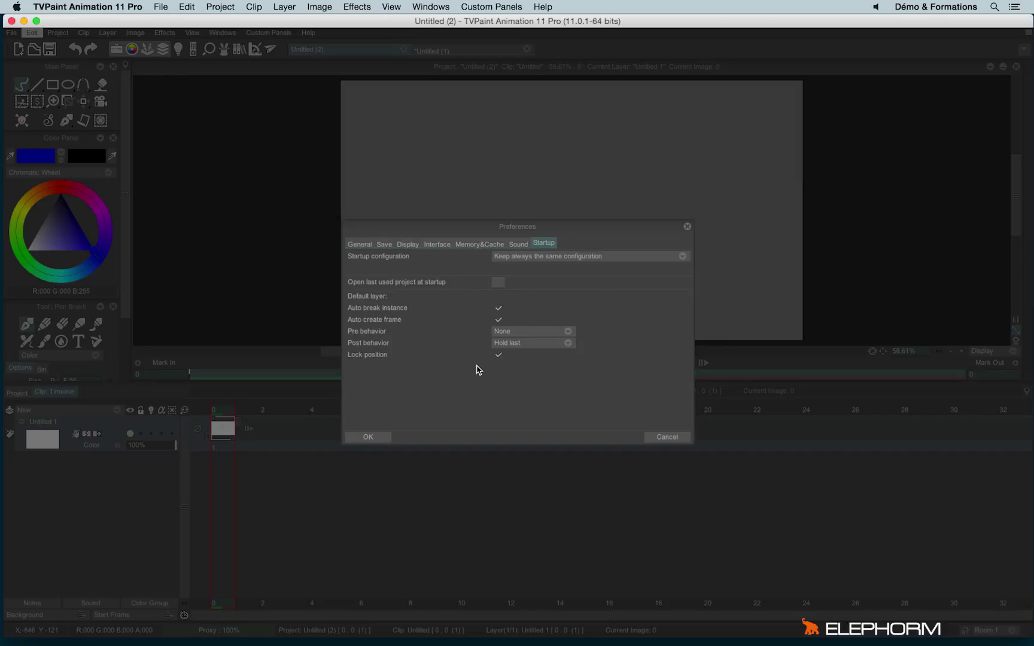
left_click(499, 309)
left_click(500, 322)
left_click(499, 308)
left_click(500, 332)
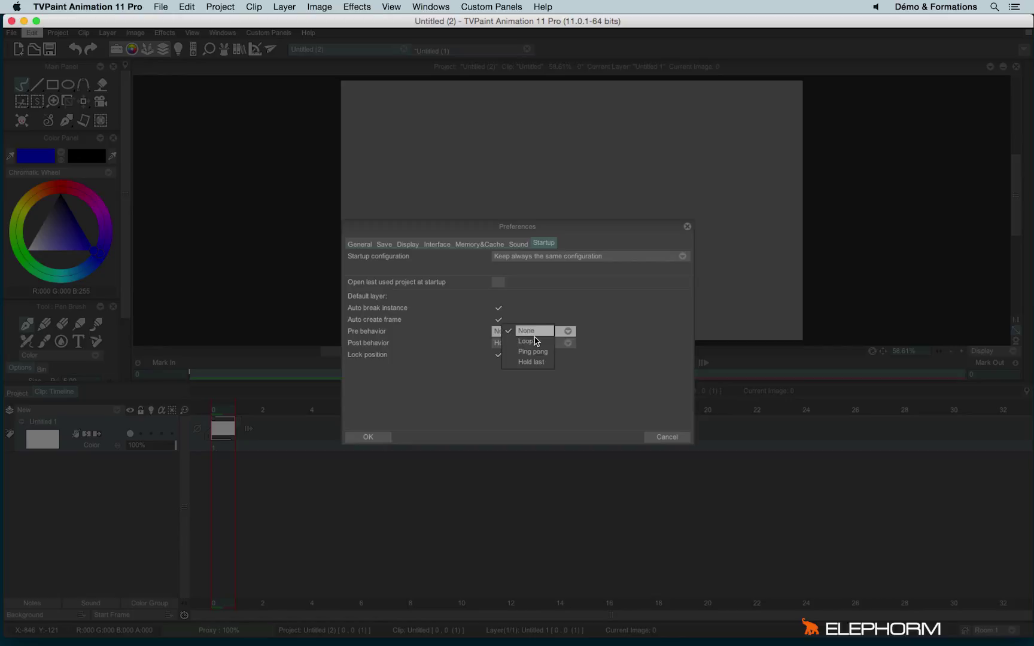
left_click(454, 371)
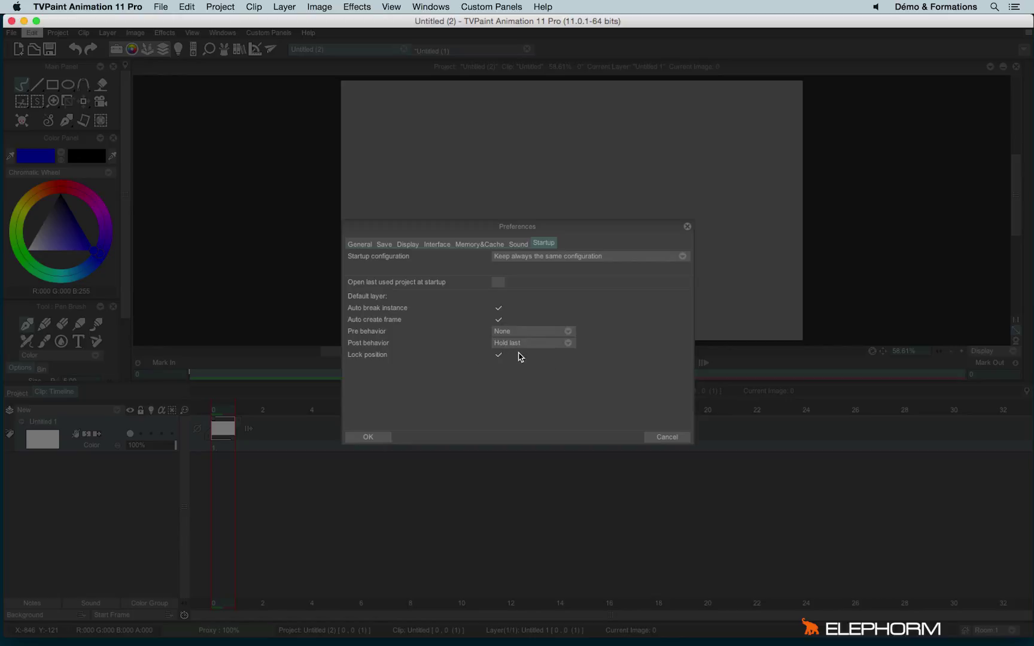
left_click(518, 343)
left_click(542, 345)
left_click(497, 355)
left_click(499, 308)
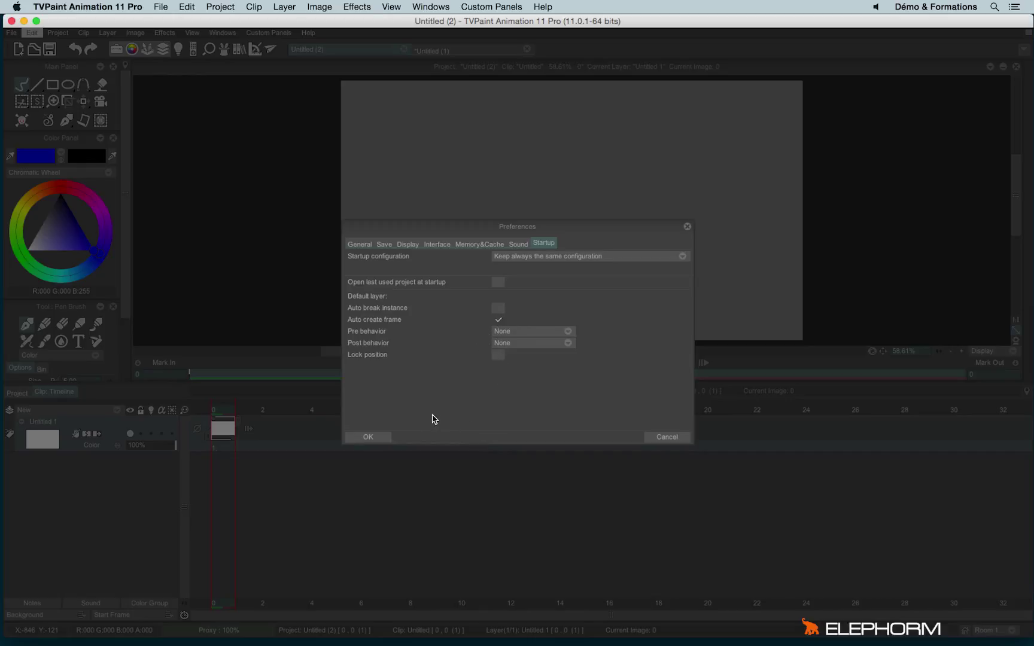
- Apply the startup preferences, create project Untitled (3), and compare it with Untitled (2)
left_click(379, 438)
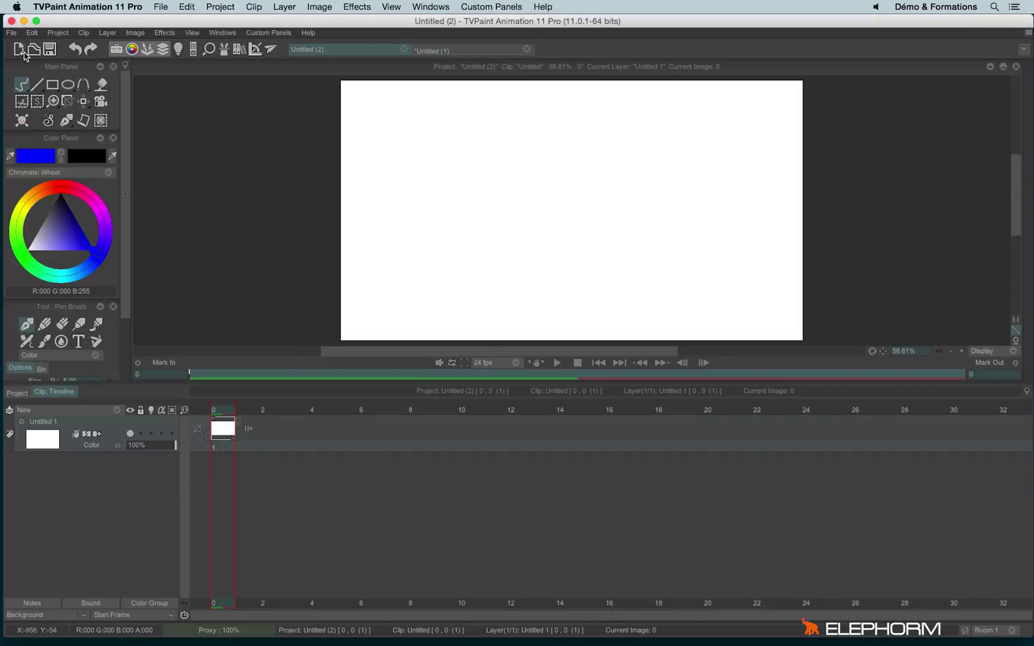
left_click(21, 51)
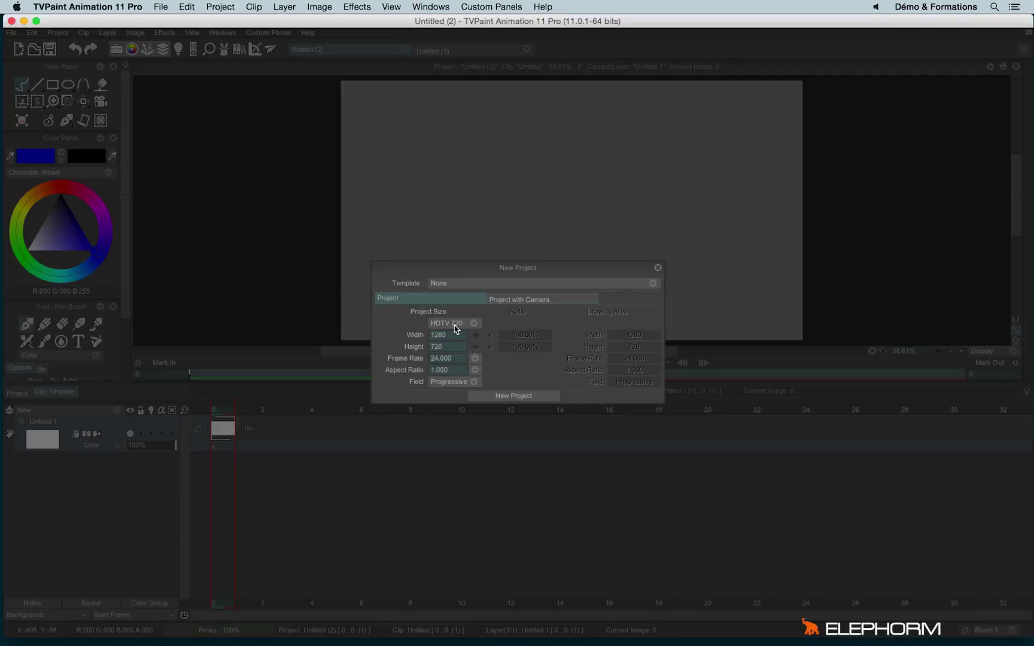
left_click(499, 398)
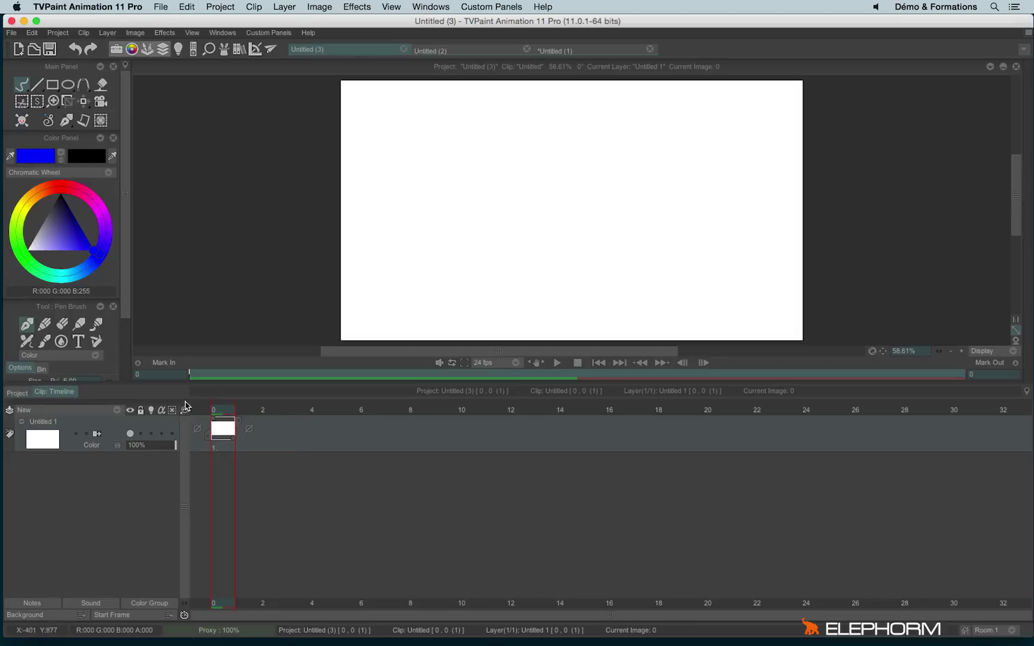
left_click(426, 51)
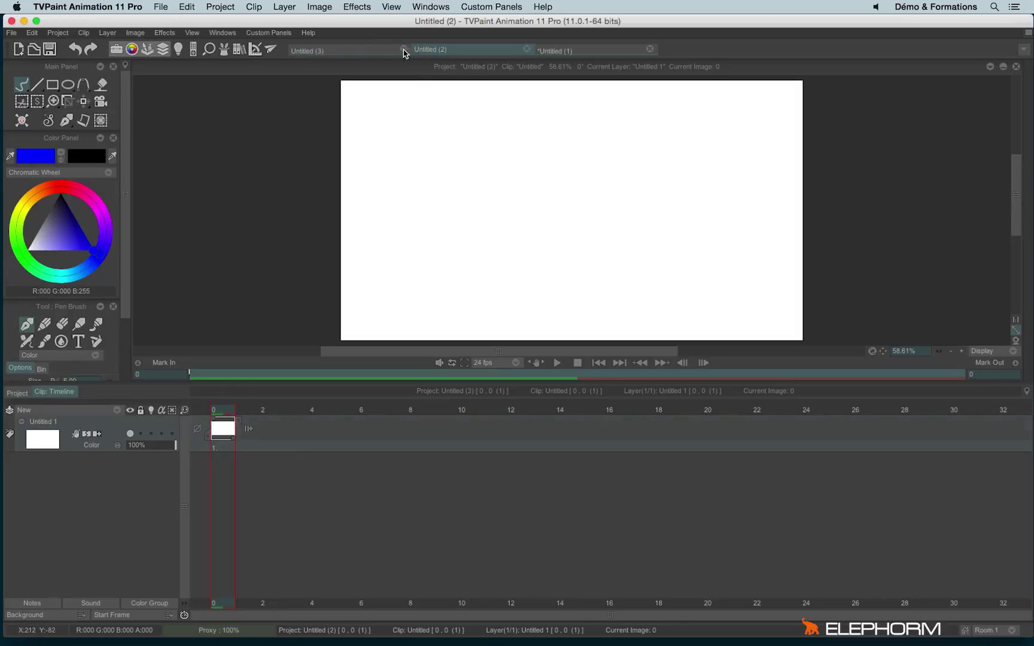
left_click(364, 52)
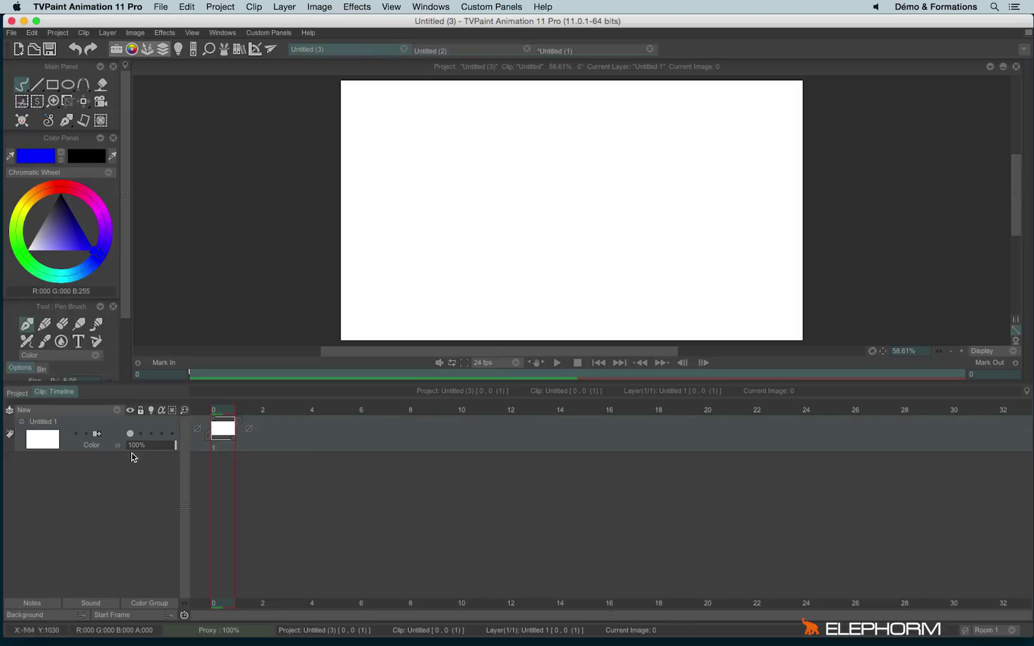